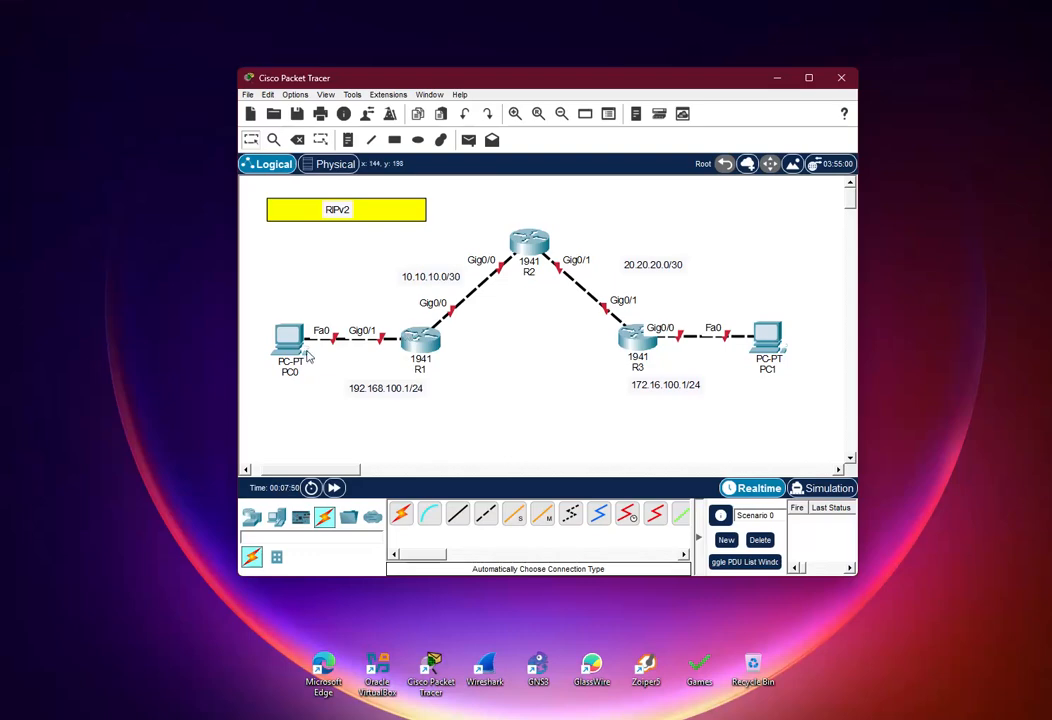
Open router R1's command line, keep the R1 side of the topology uncovered, and decline the initial configuration dialog
left_click(418, 342)
left_click_drag(507, 148, 701, 245)
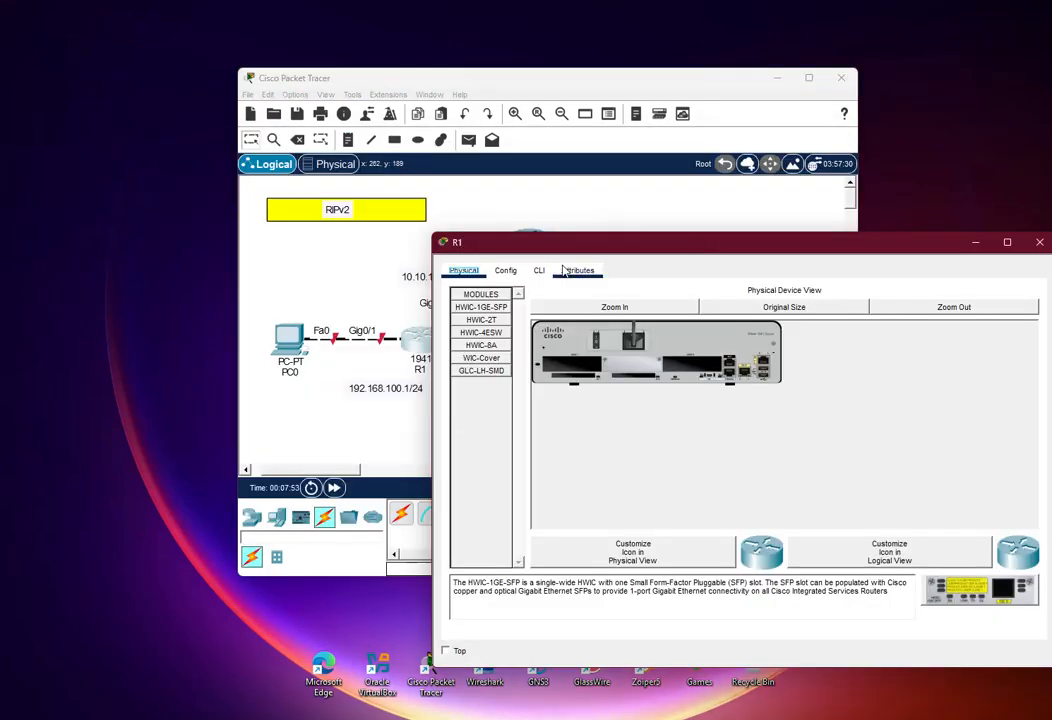
left_click(539, 270)
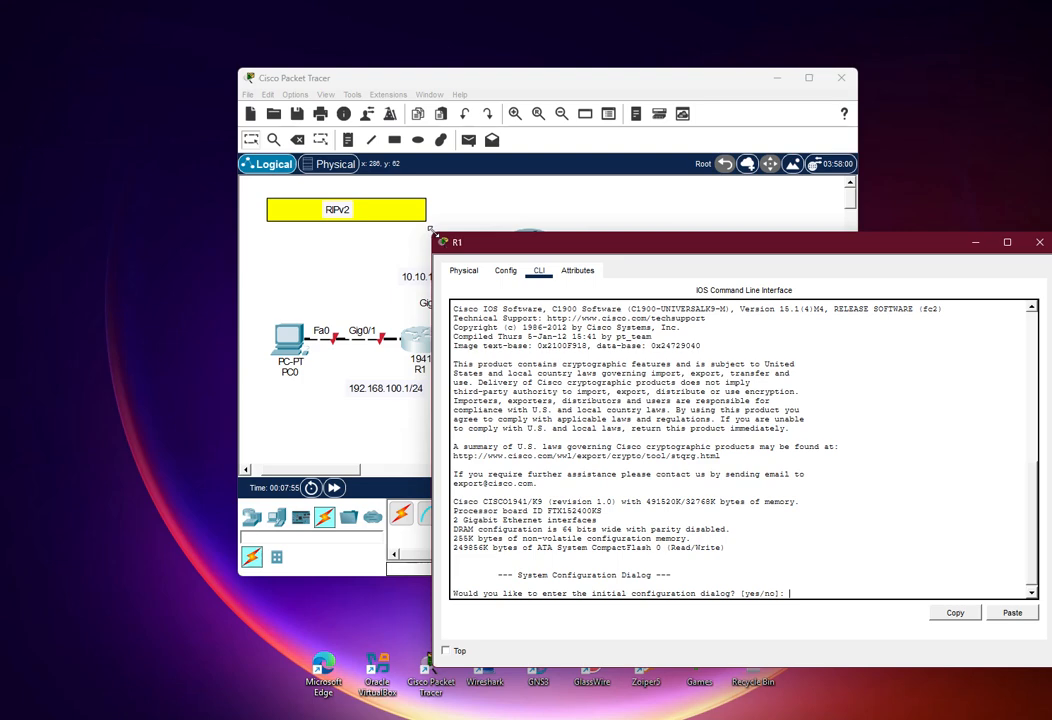
left_click_drag(432, 233, 622, 232)
key("Return")
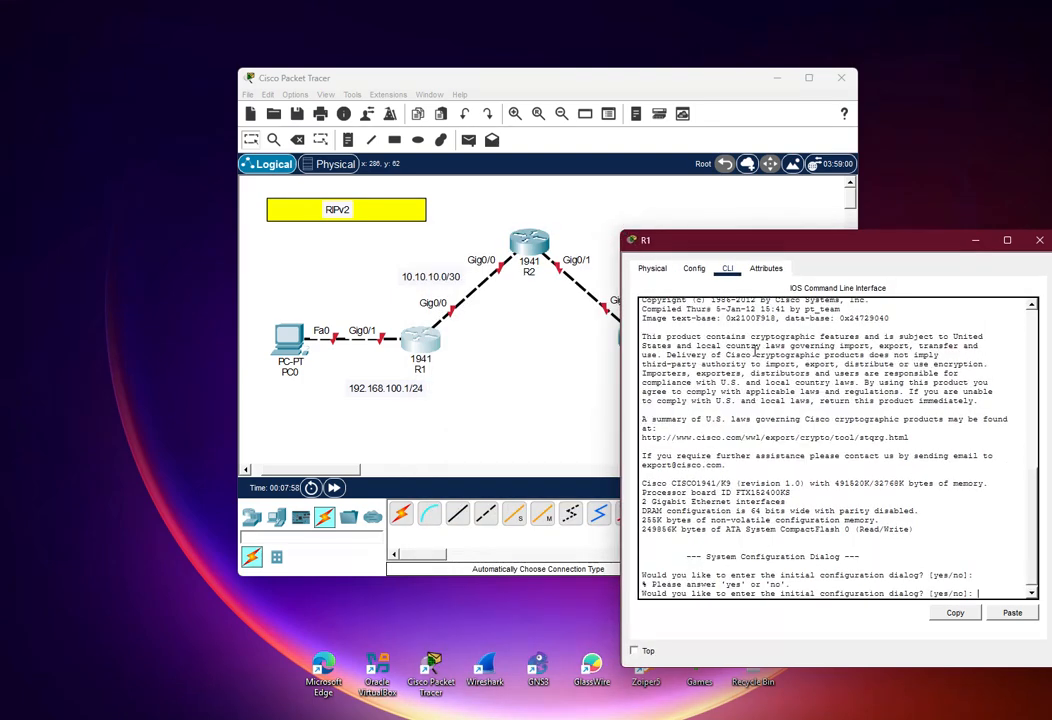
type("no")
key("Return")
key("Return")
Enter global configuration mode on the first router and set its hostname to R1
type("en")
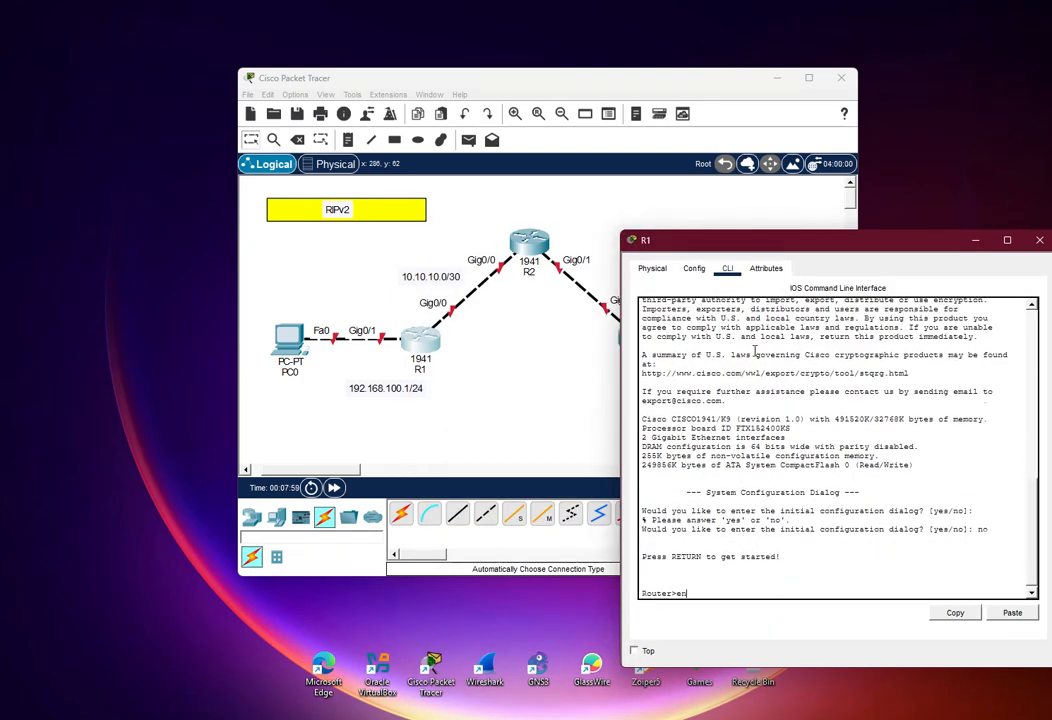
key("Return")
key("Return")
type("conf t")
key("Return")
type("H")
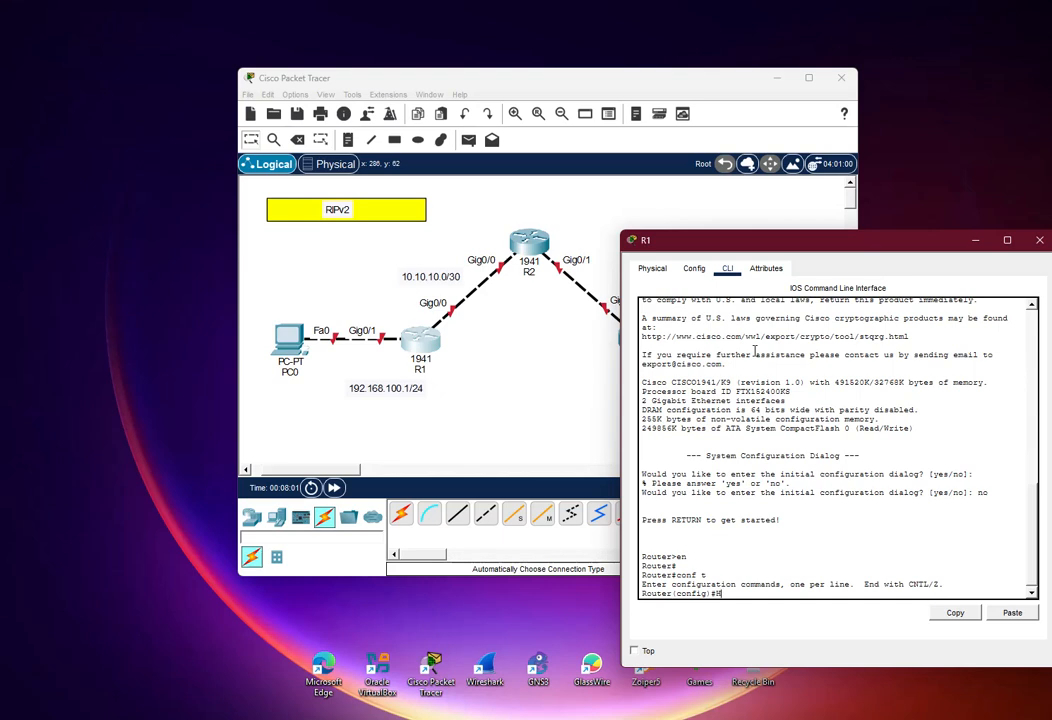
type("ost")
key("Tab")
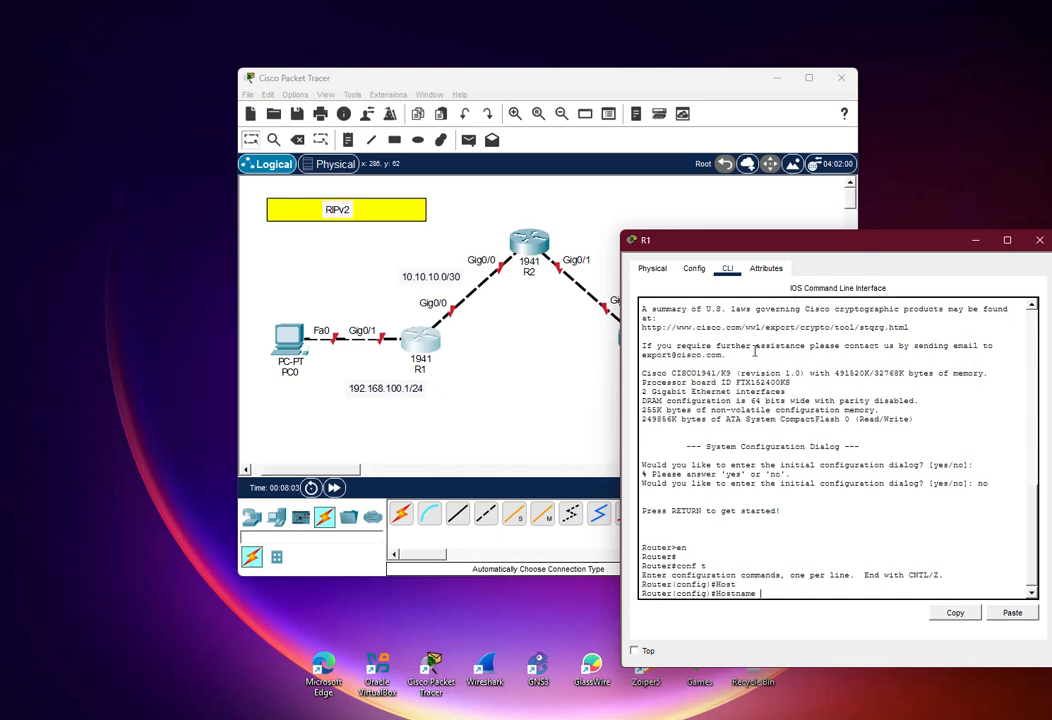
type("R1")
key("Return")
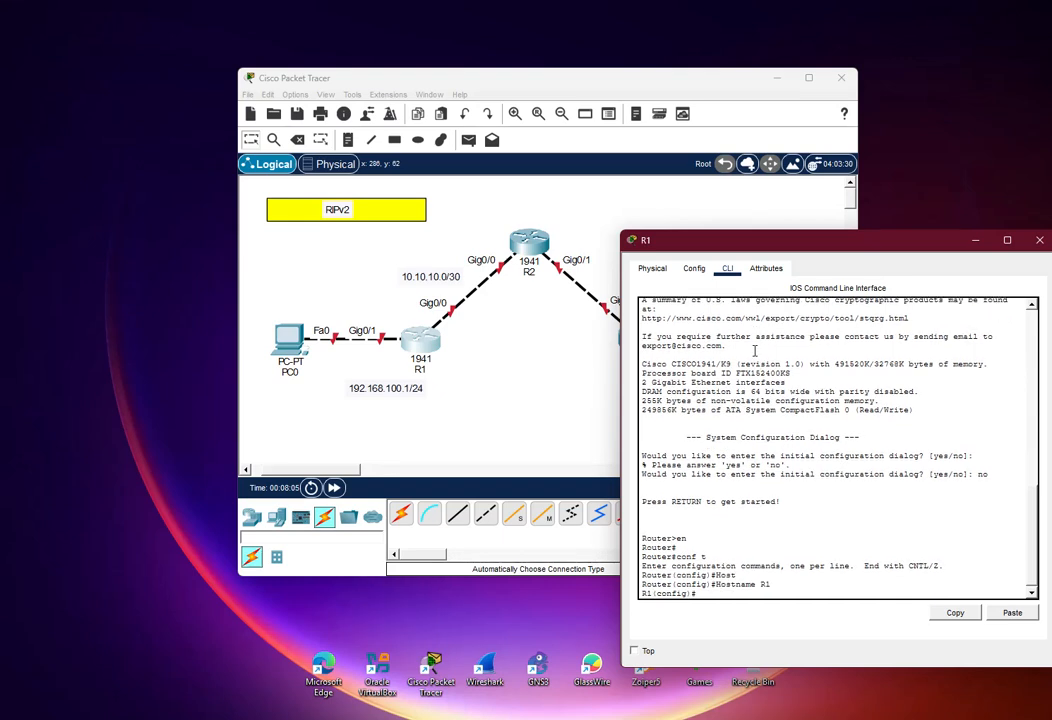
Assign IP address 10.10.10.2 with mask 255.255.255.252 to R1's interface g0/0
type("in g0/0")
key("Return")
left_click(507, 318)
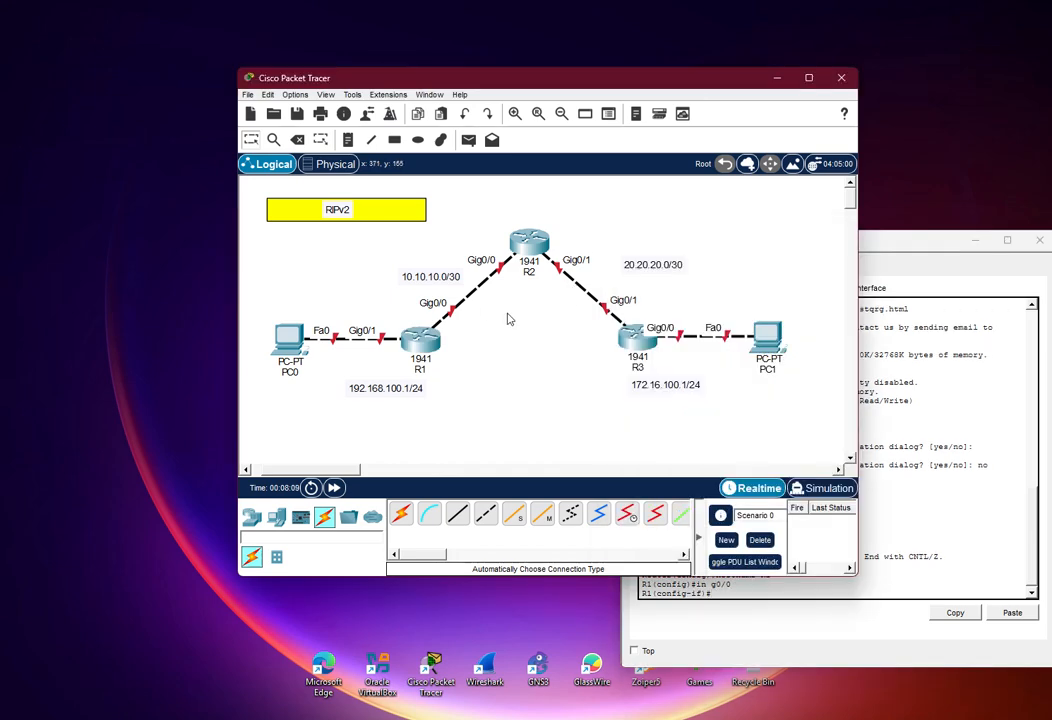
left_click(942, 491)
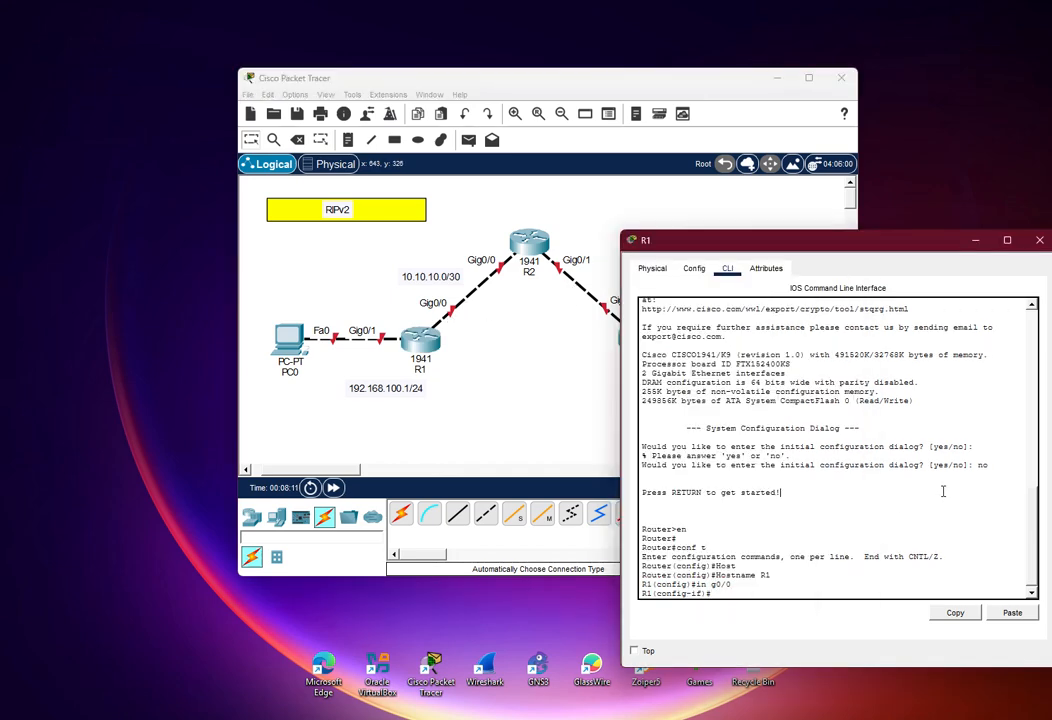
type("ip ad")
key("Tab")
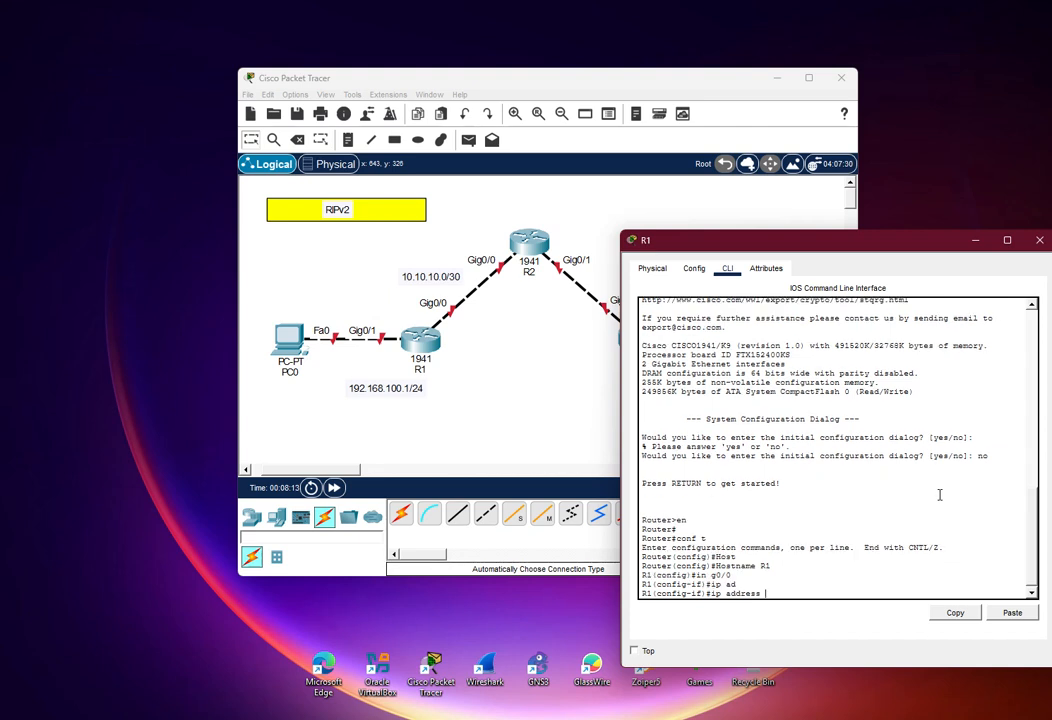
type("10.10.10.2 255.255.255.252")
key("Return")
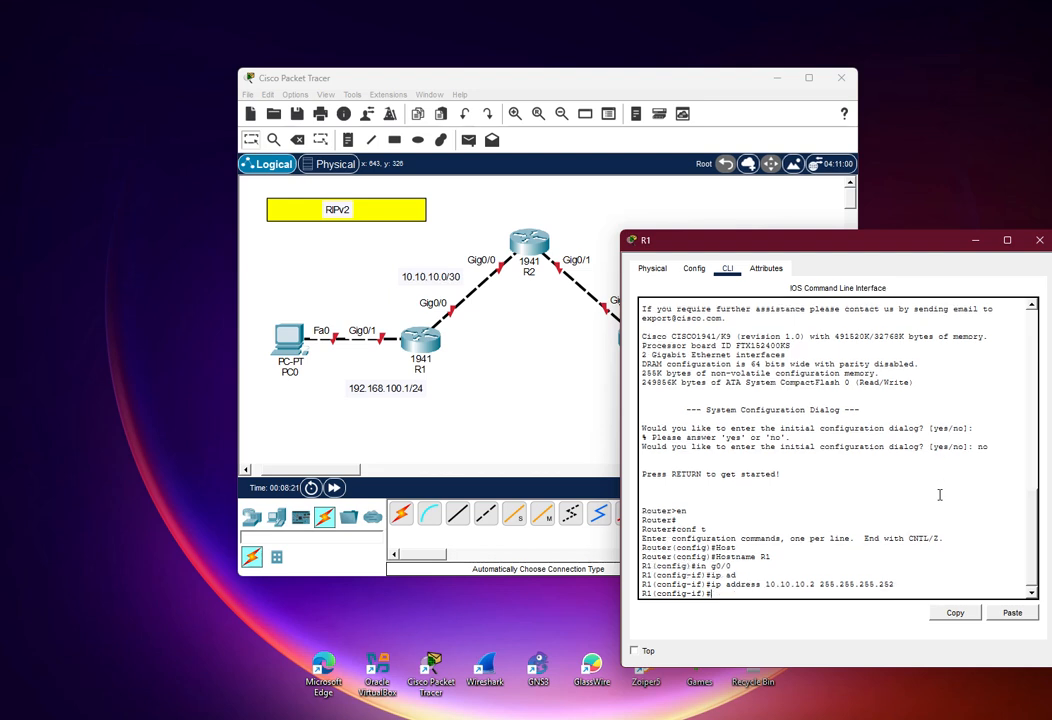
Enable R1's interface g0/0 with no shutdown
type("no shut")
key("Tab")
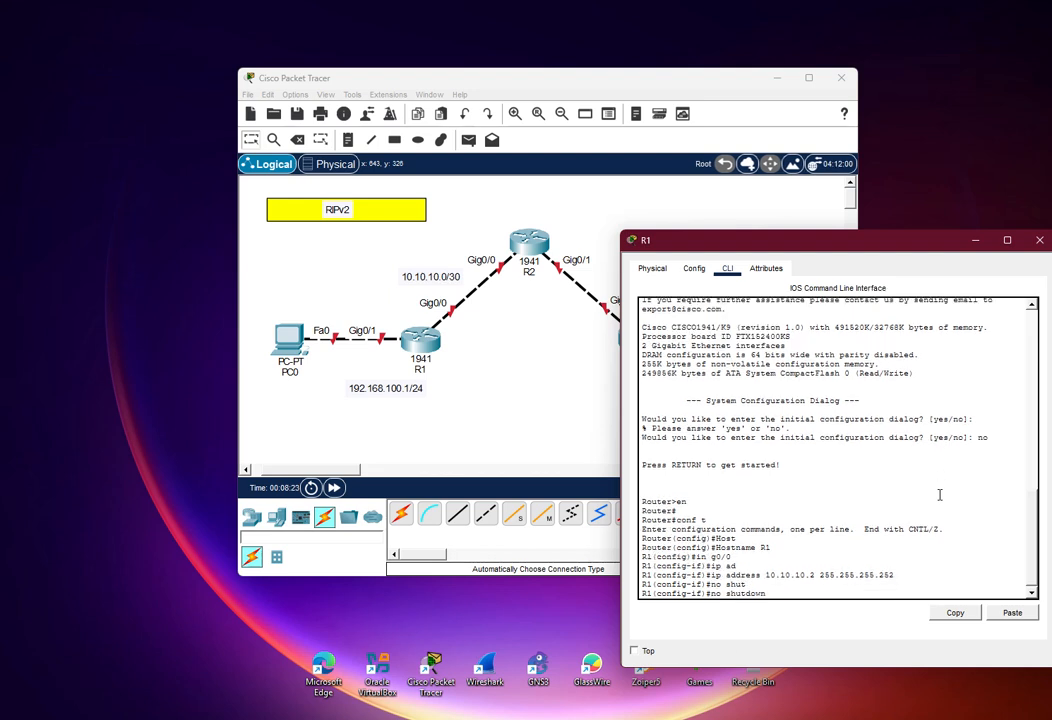
key("Return")
key("Return")
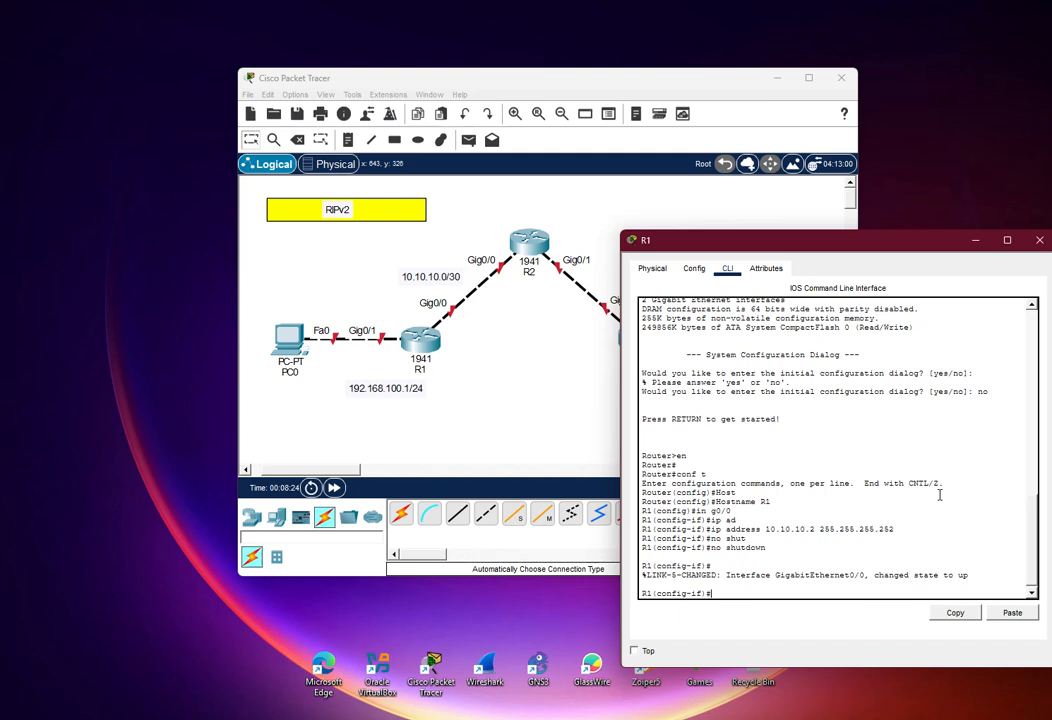
Assign IP address 192.168.100.1 with mask 255.255.255.0 to R1's interface g0/1
type("int g0/0")
key("BackSpace")
type("1")
key("Return")
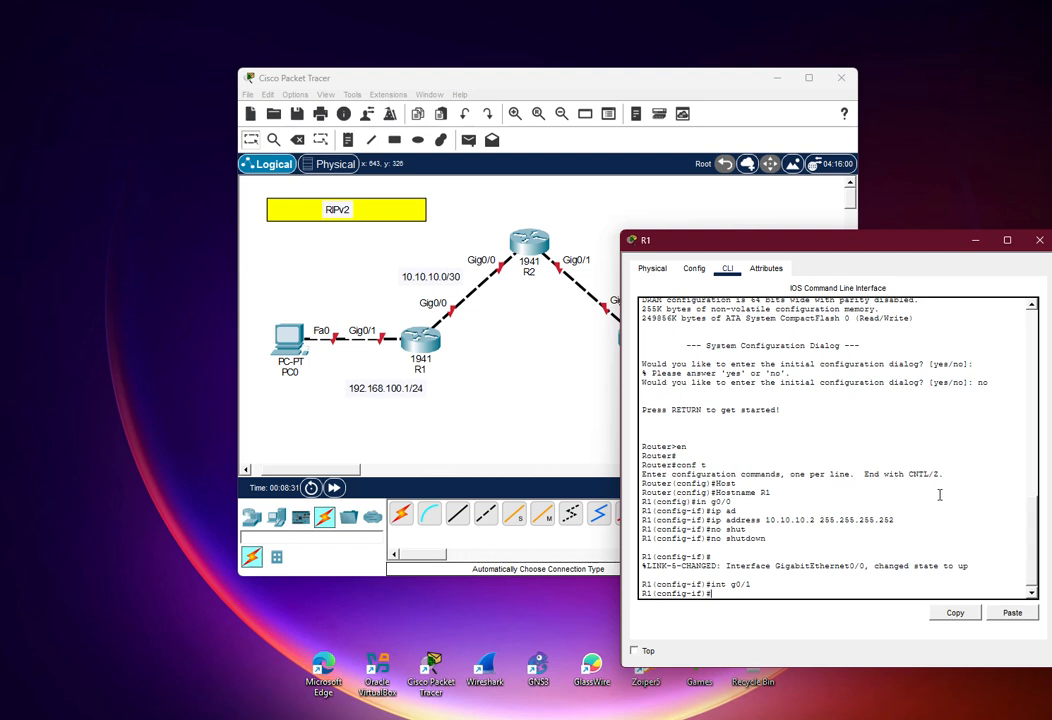
type("ip ad")
key("Tab")
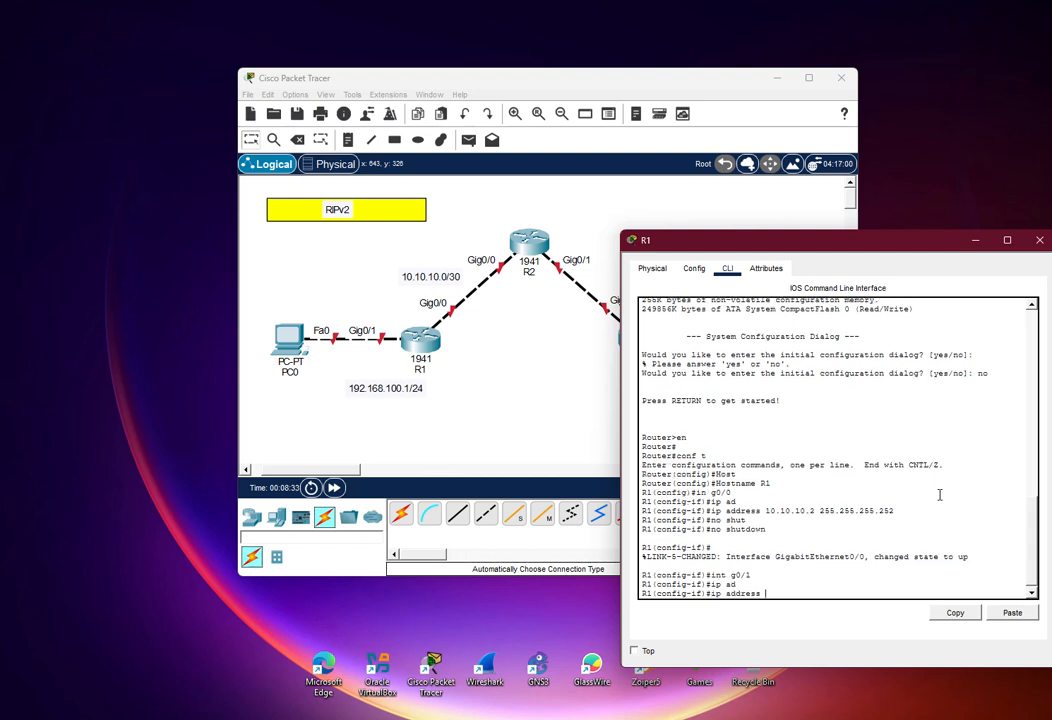
type("192.168.100.1 255.255.255.0")
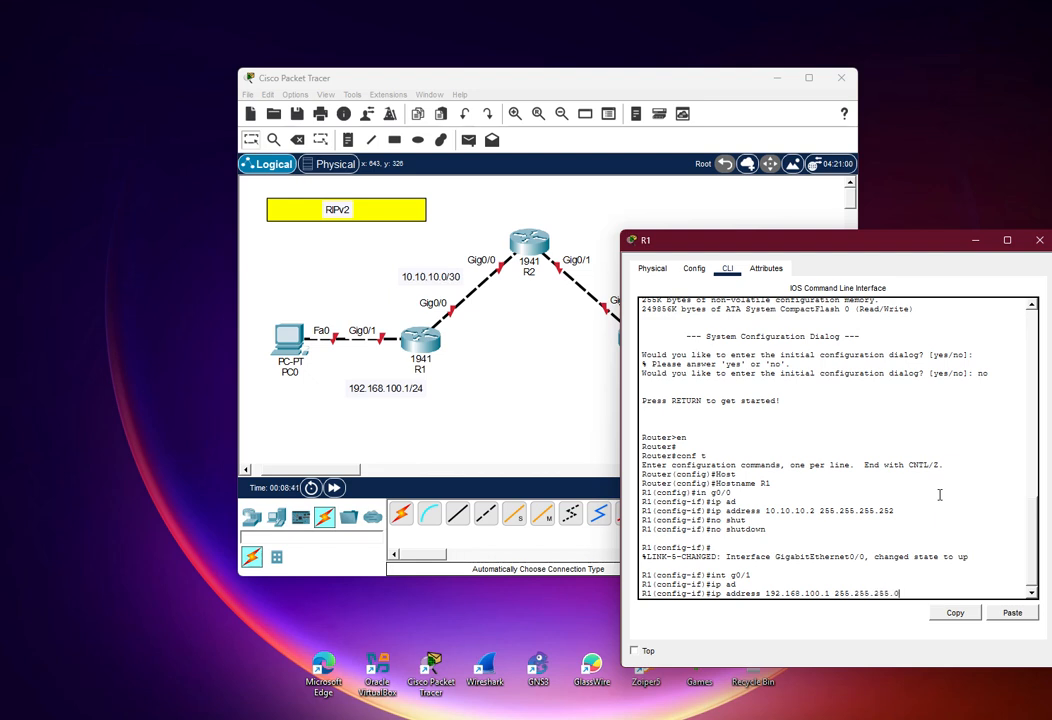
key("Return")
Enable R1's interface g0/1 with no shutdown and return to global configuration mode
type("no ")
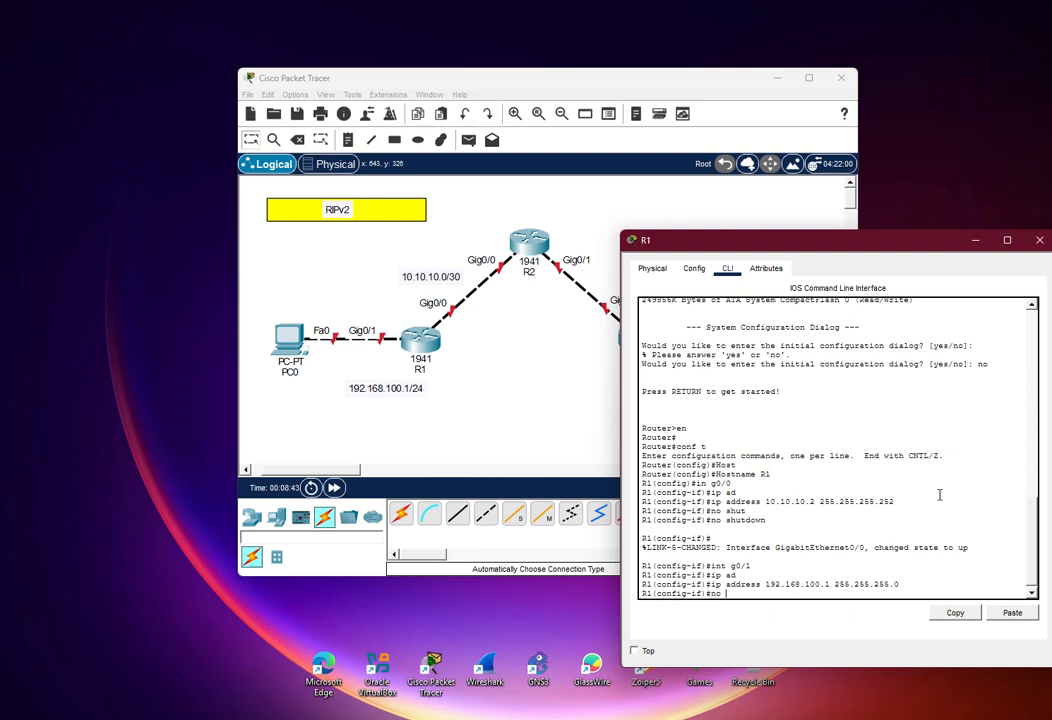
type("shutdown")
key("Return")
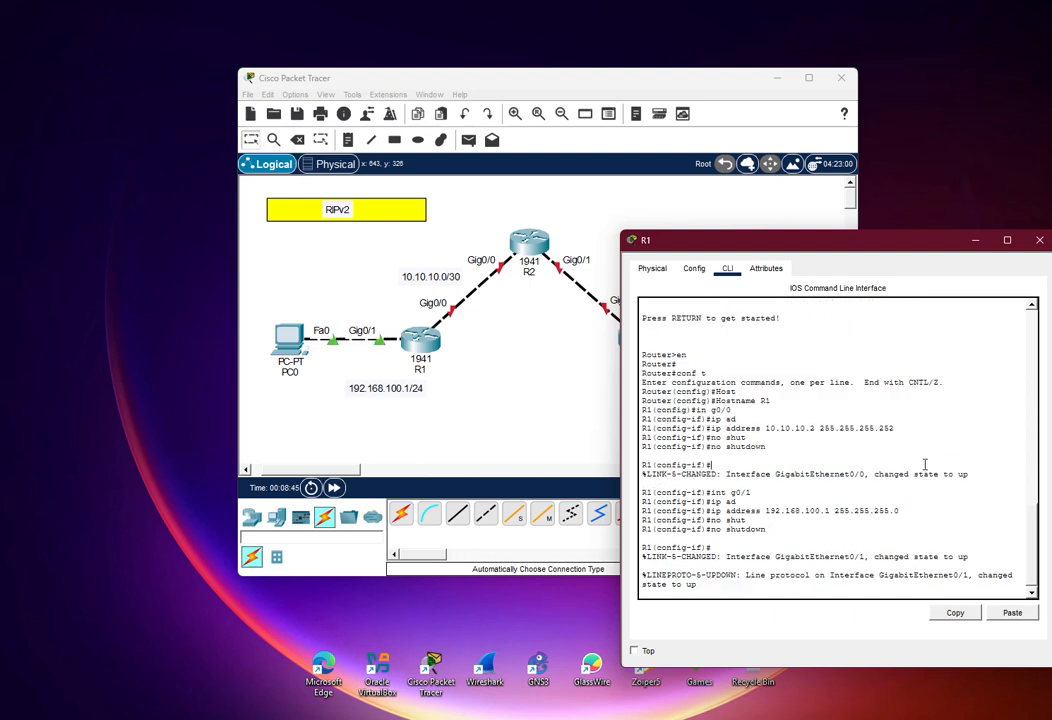
key("Return")
type("ex")
key("Return")
key("Return")
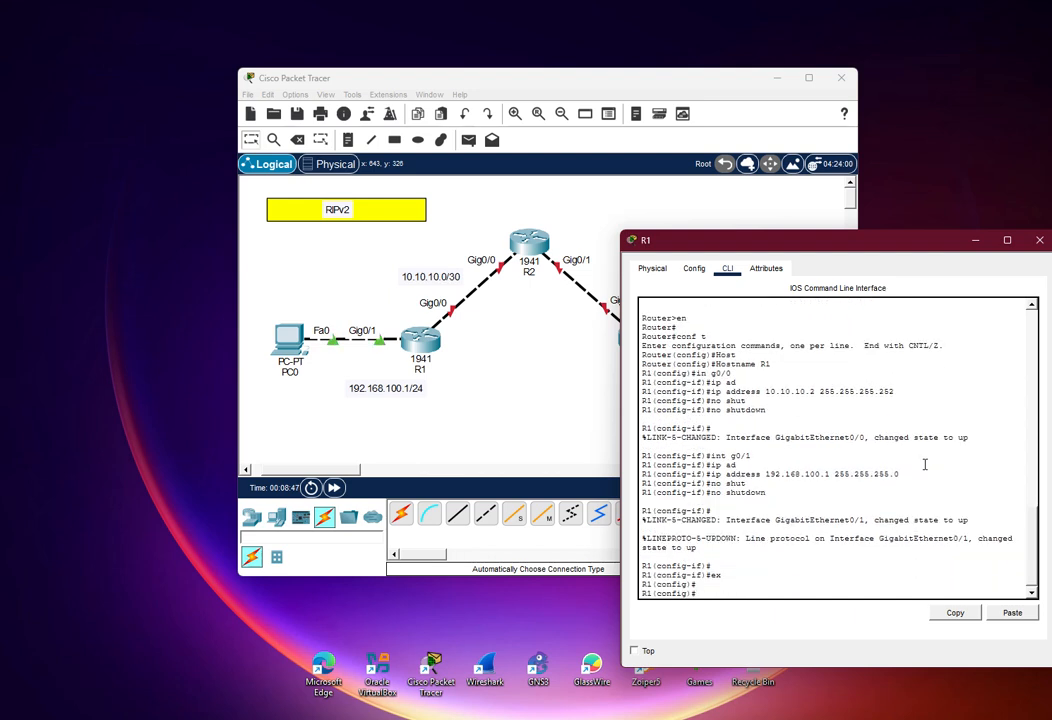
Open router R2's command line in a window beside R1's and decline the initial configuration dialog
left_click_drag(692, 241, 720, 242)
left_click(522, 248)
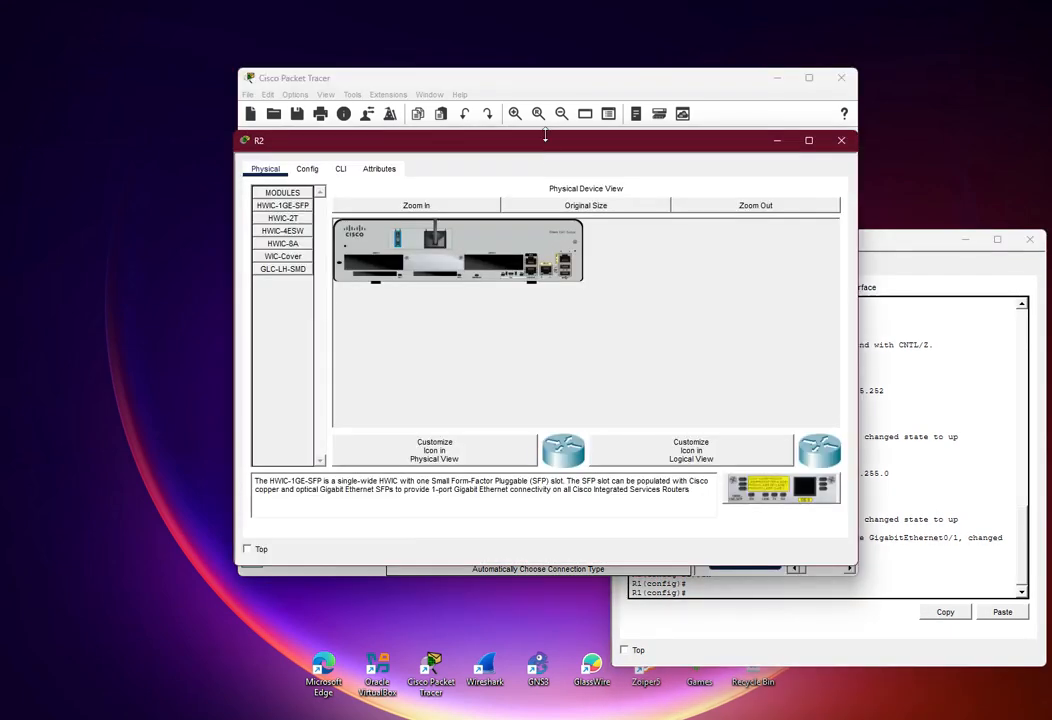
left_click_drag(545, 146, 450, 274)
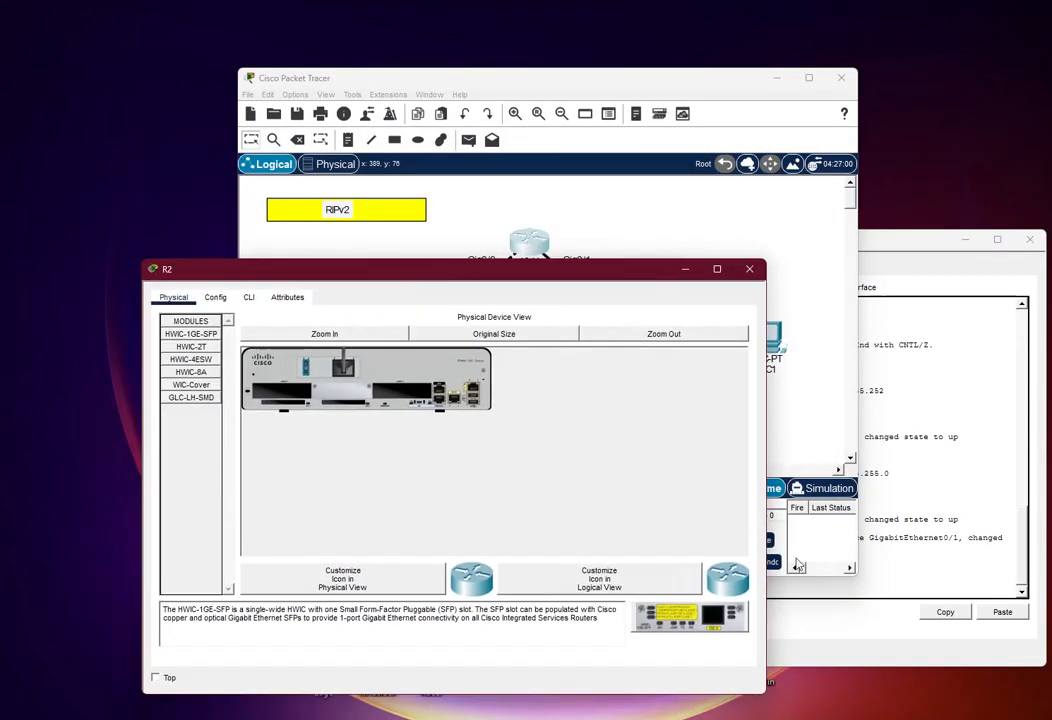
left_click(249, 297)
left_click_drag(312, 273, 238, 276)
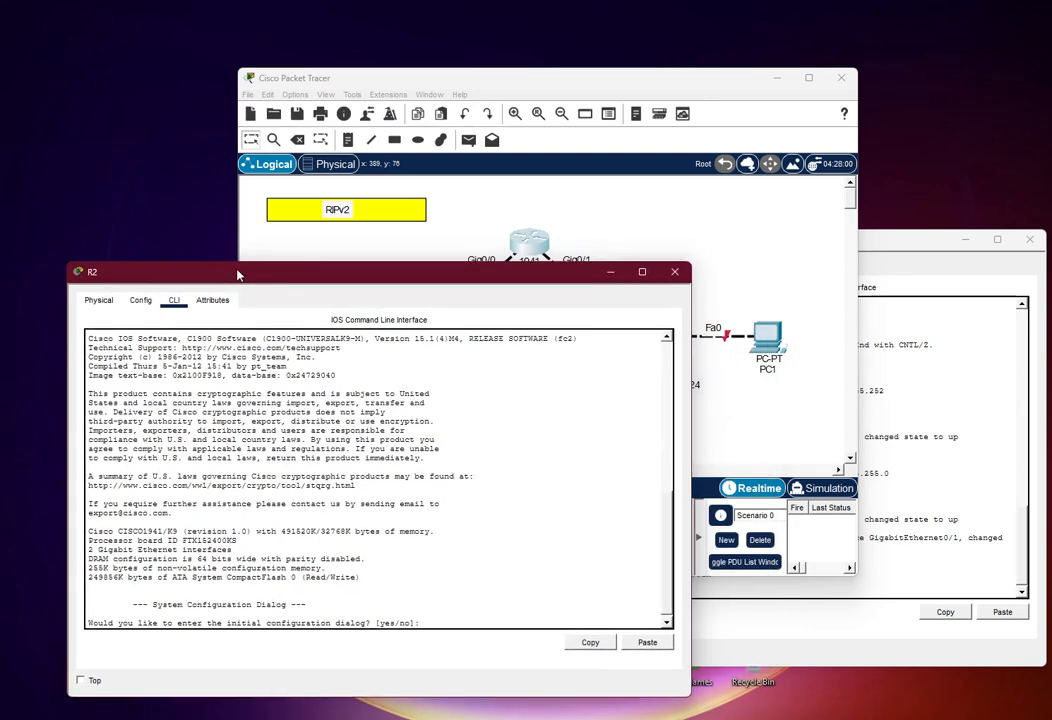
type("no")
key("Return")
key("Return")
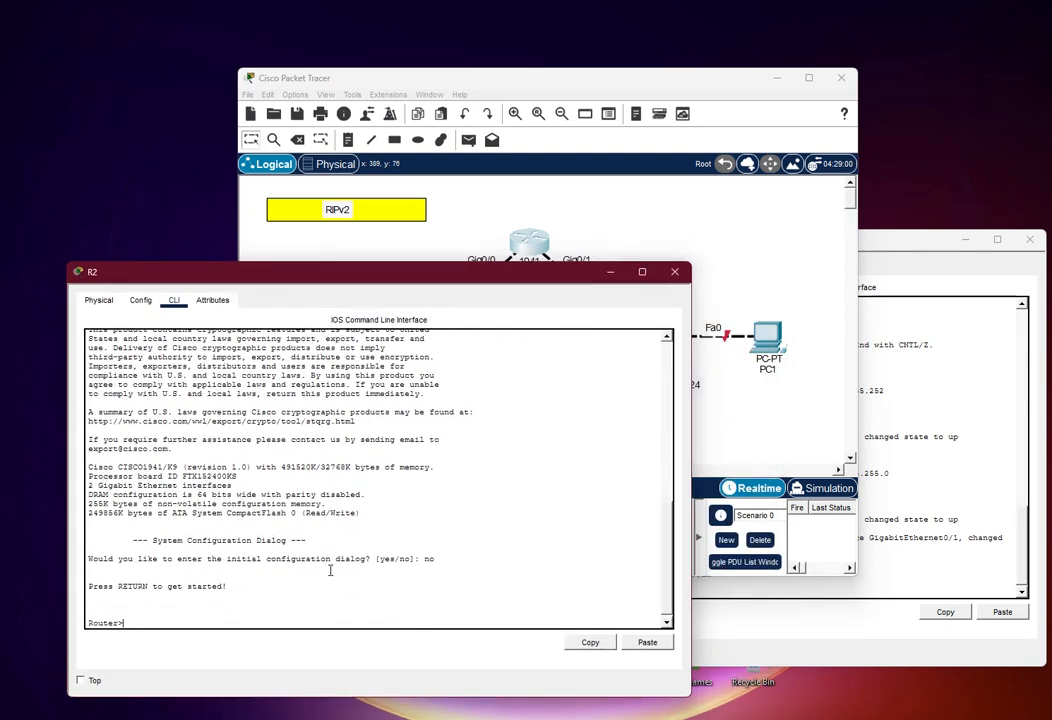
Enter global configuration mode on the second router and set its hostname to R2
type("en")
key("Return")
type("conf t")
key("Return")
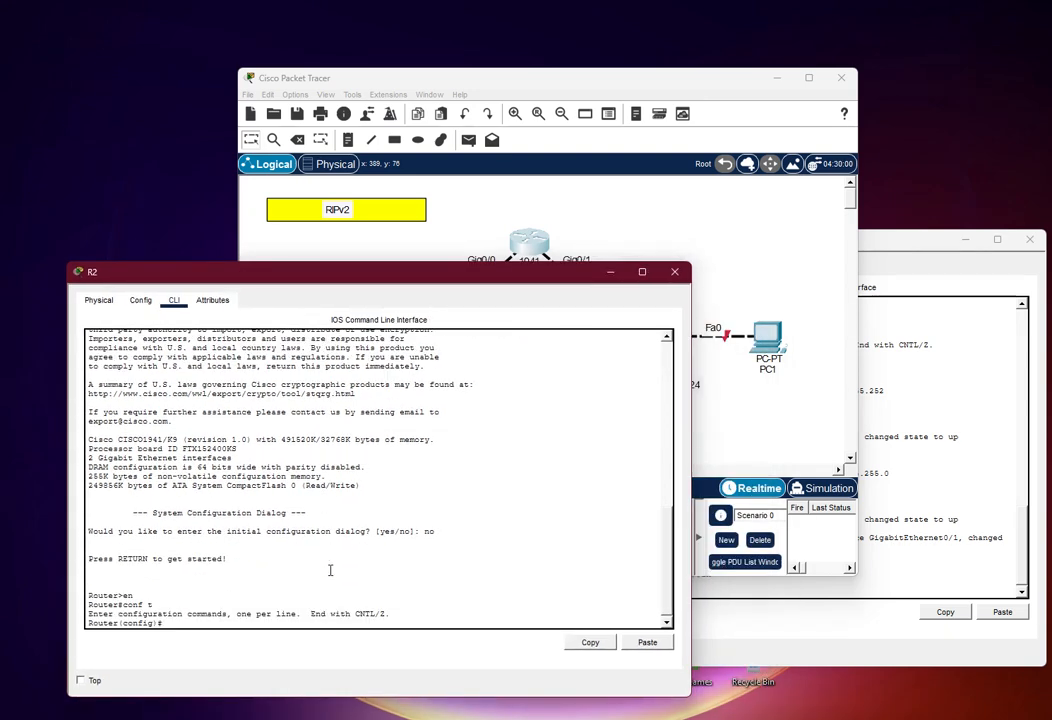
type("host")
key("Tab")
type("R2")
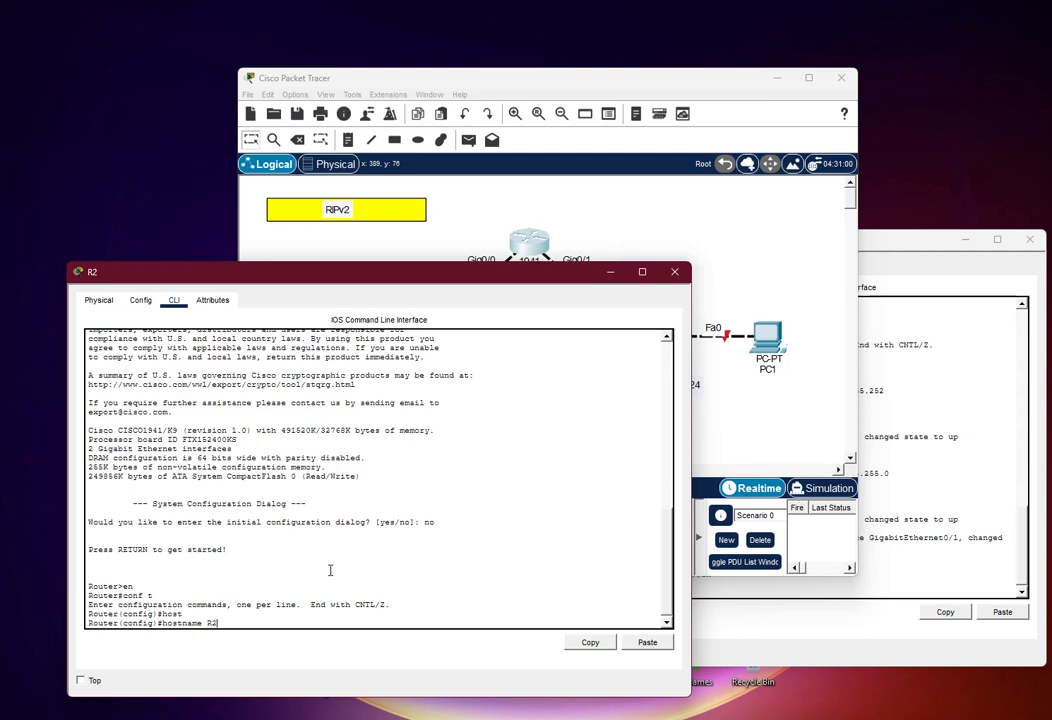
key("Return")
Assign IP address 10.10.10.1 with mask 255.255.255.252 to R2's interface g0/0
type("int")
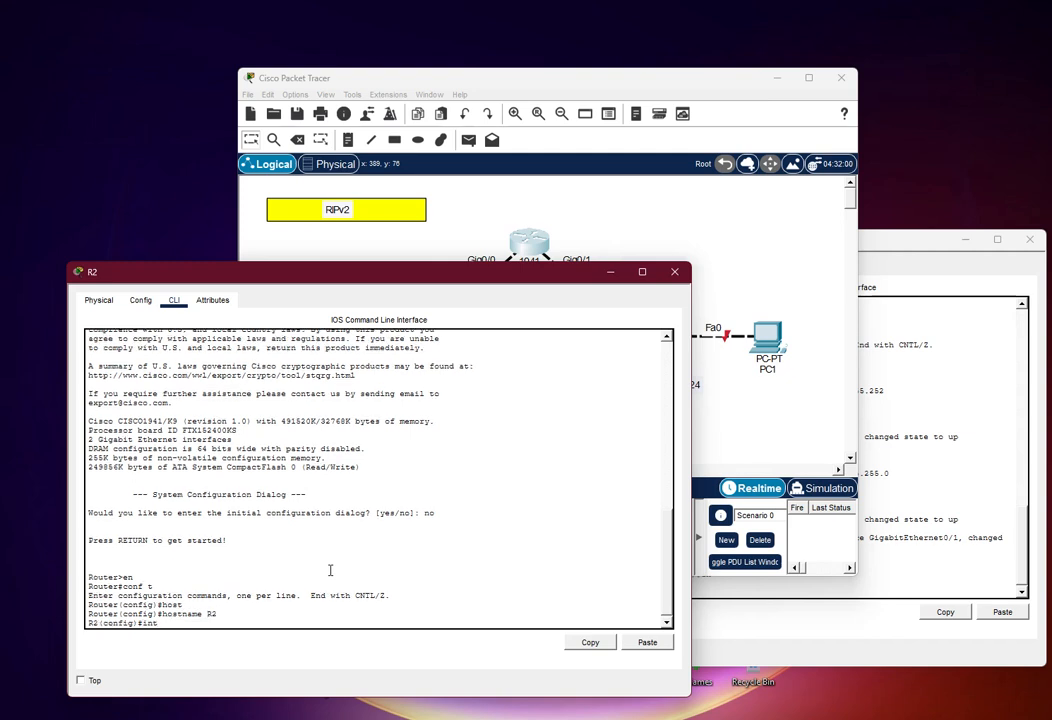
type(" g0/0")
key("Return")
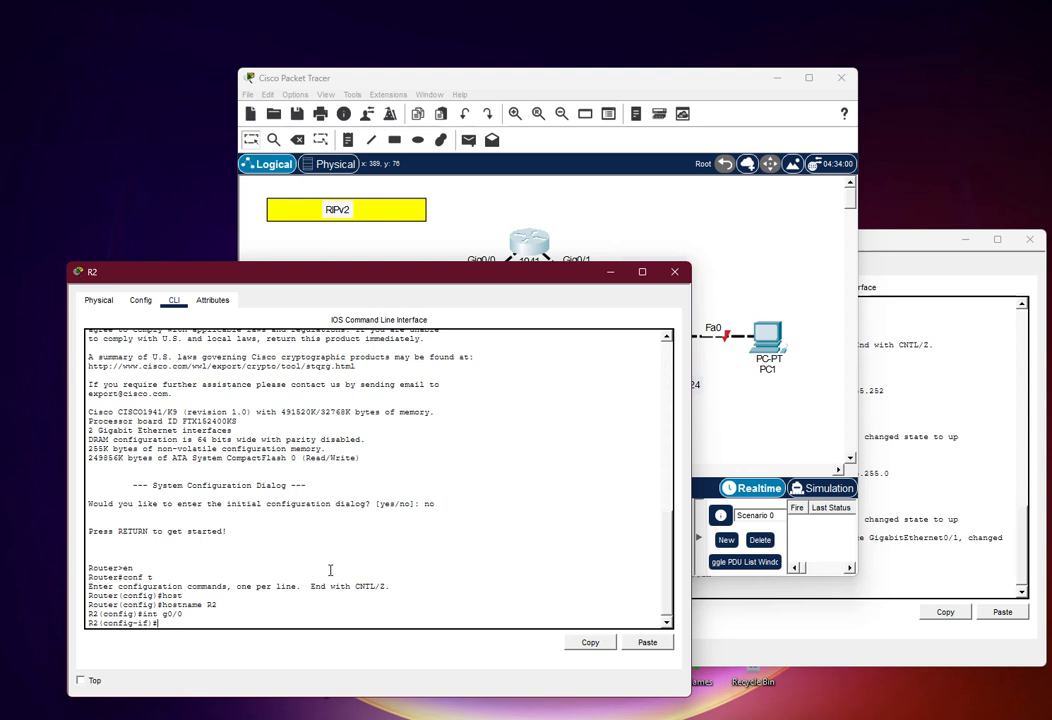
type("ip adl")
key("Tab")
key("BackSpace")
key("Tab")
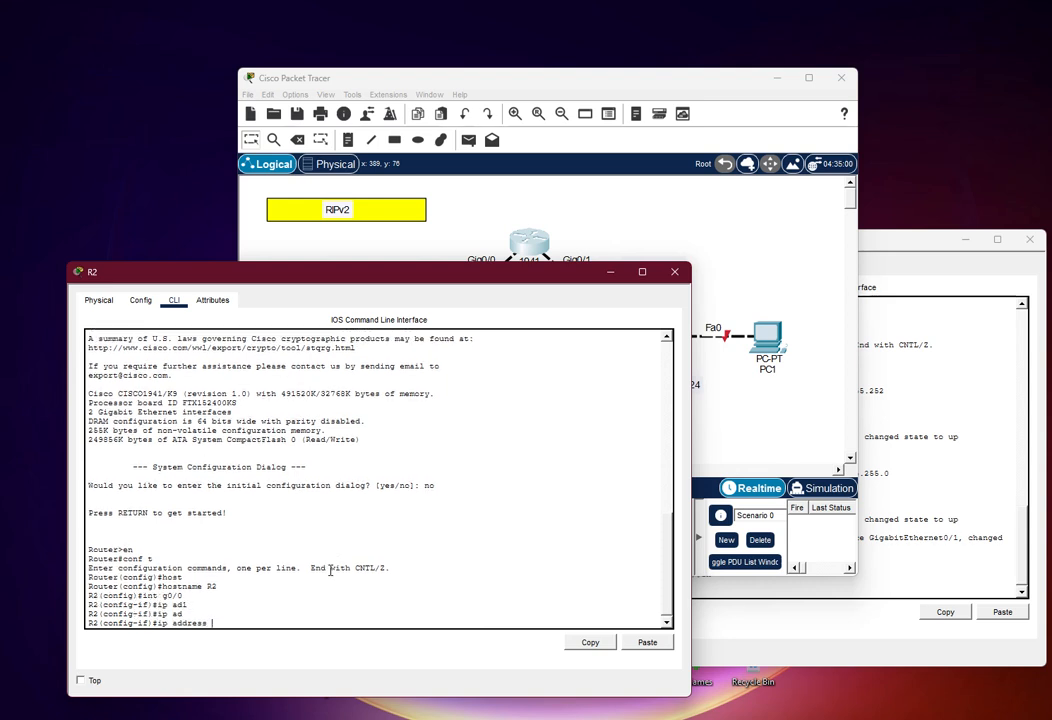
type("10.10.10.1 255.255.255.252")
key("Return")
Enable R2's interface g0/0 with no shutdown
type("nos h")
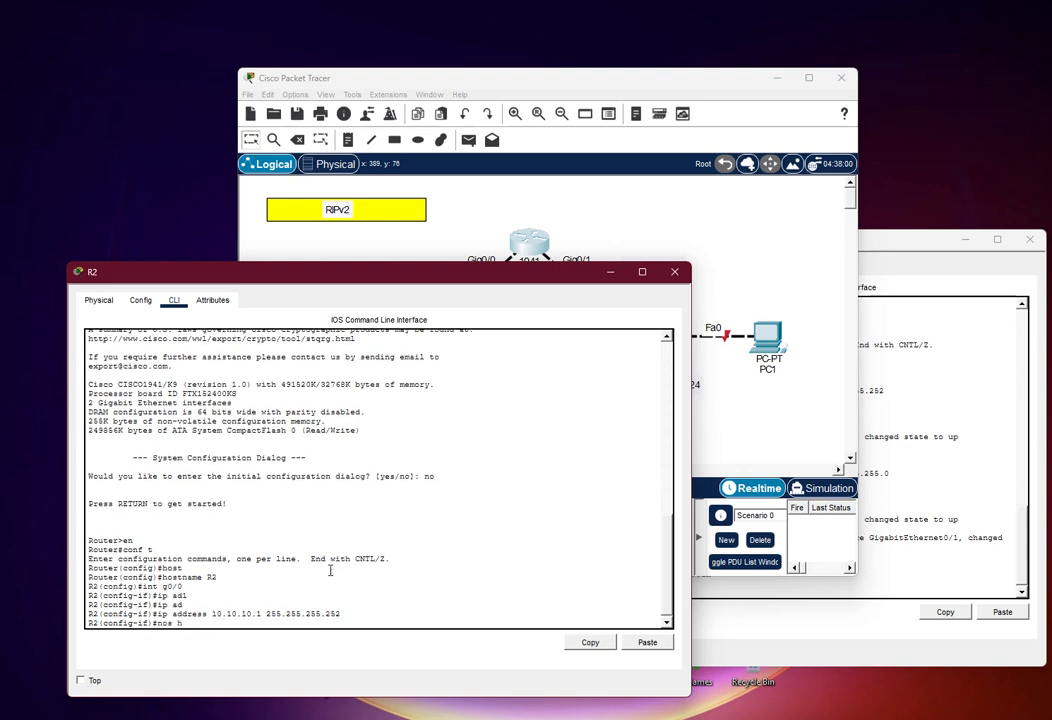
type("t")
key("Tab")
key("BackSpace")
type("shut")
key("Tab")
key("Return")
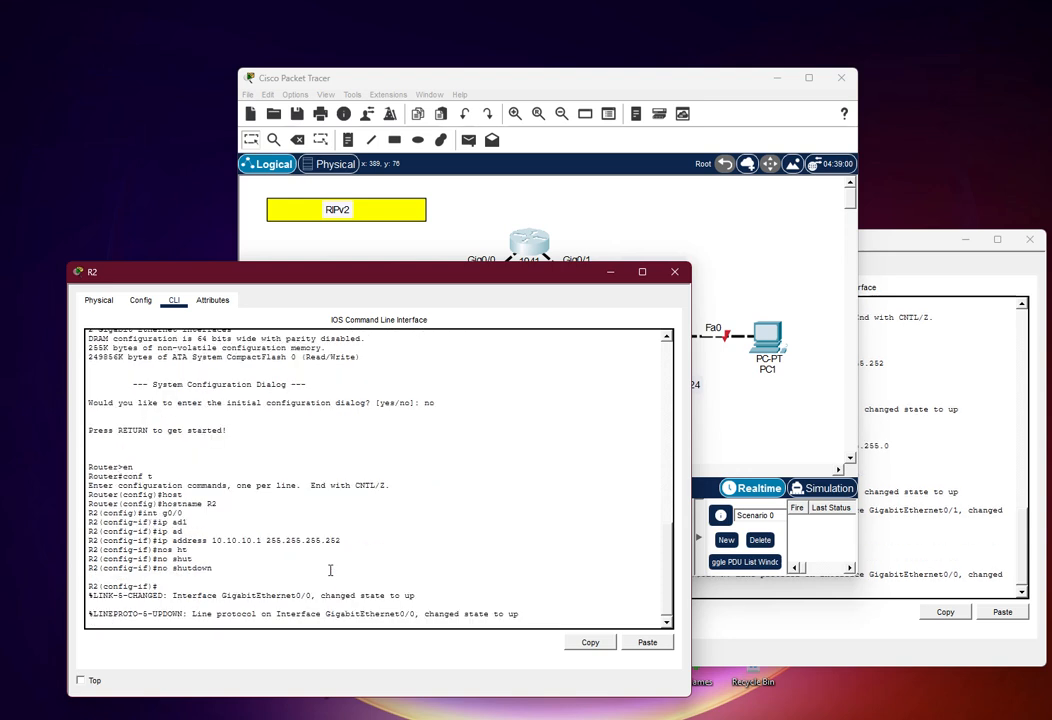
key("Return")
Ping R1 at 10.10.10.2 from R2's configuration mode to test the link
type("do")
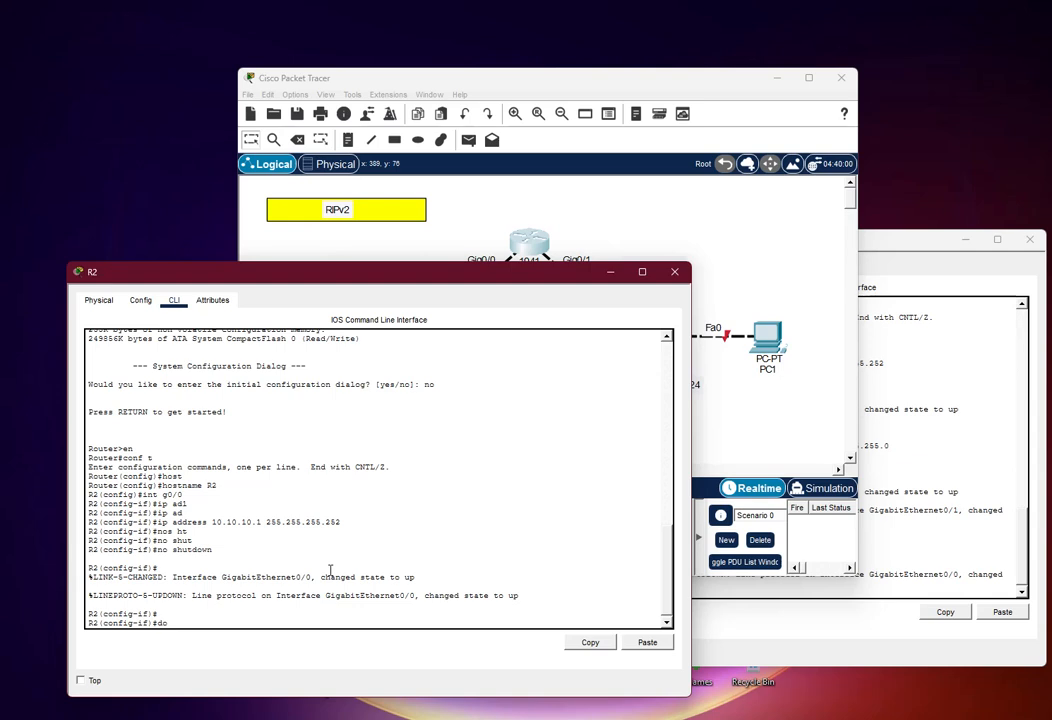
type(" ping 10.10.10.2")
key("Return")
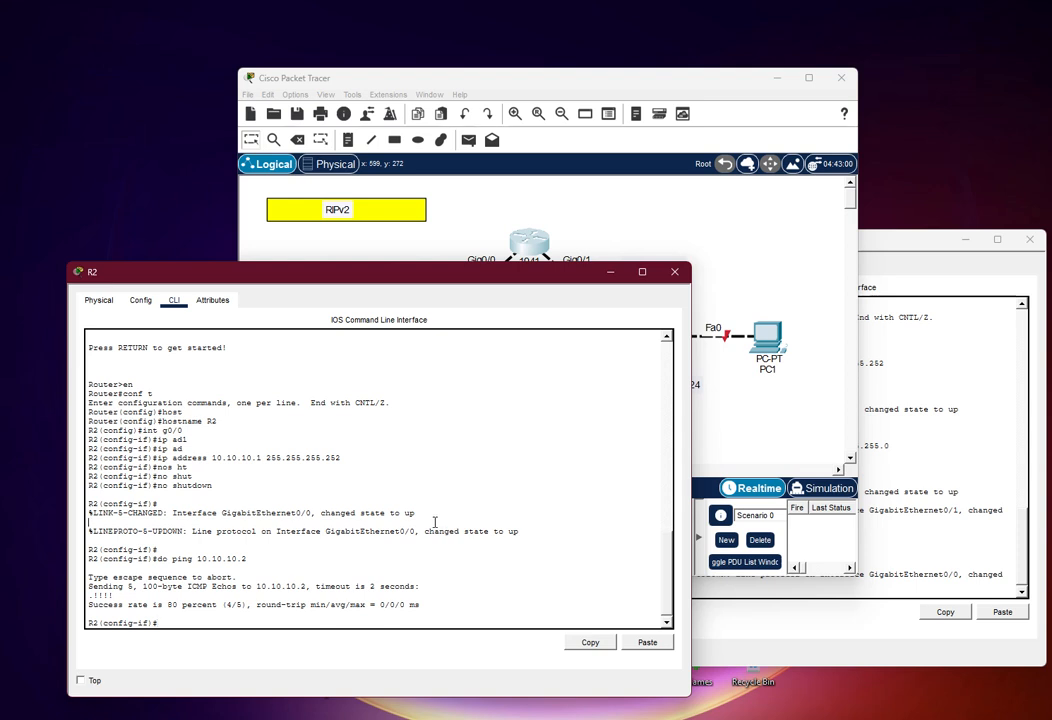
Review the topology's links and narrow the R2 window to uncover the R3 and PC1 side
left_click(775, 398)
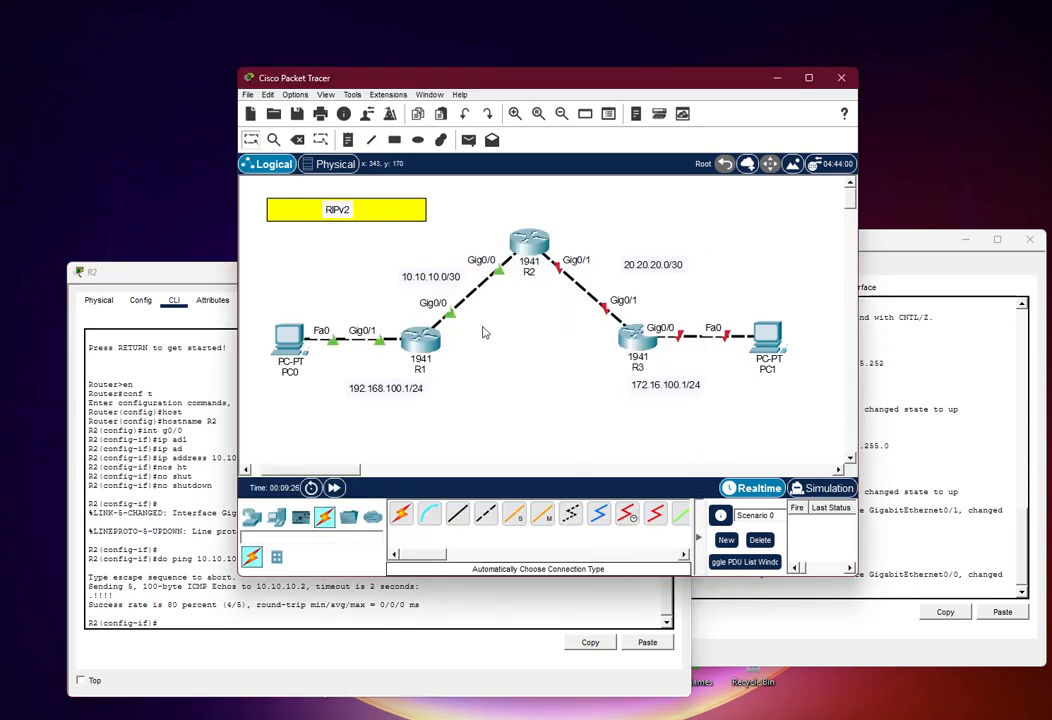
left_click(172, 421)
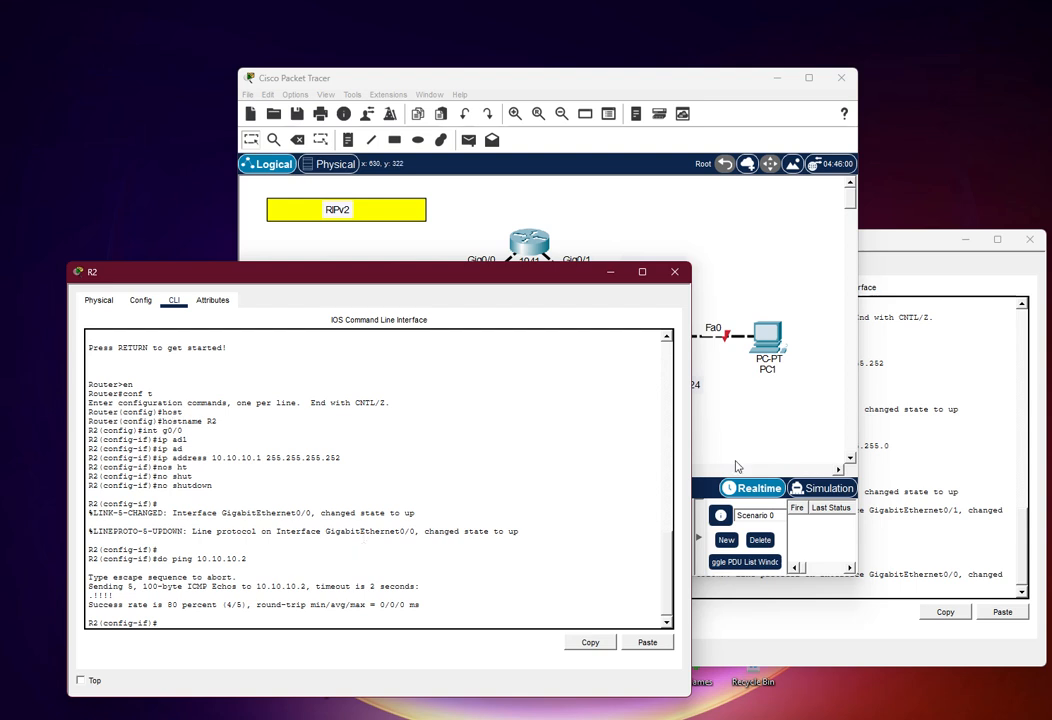
left_click_drag(689, 413, 593, 418)
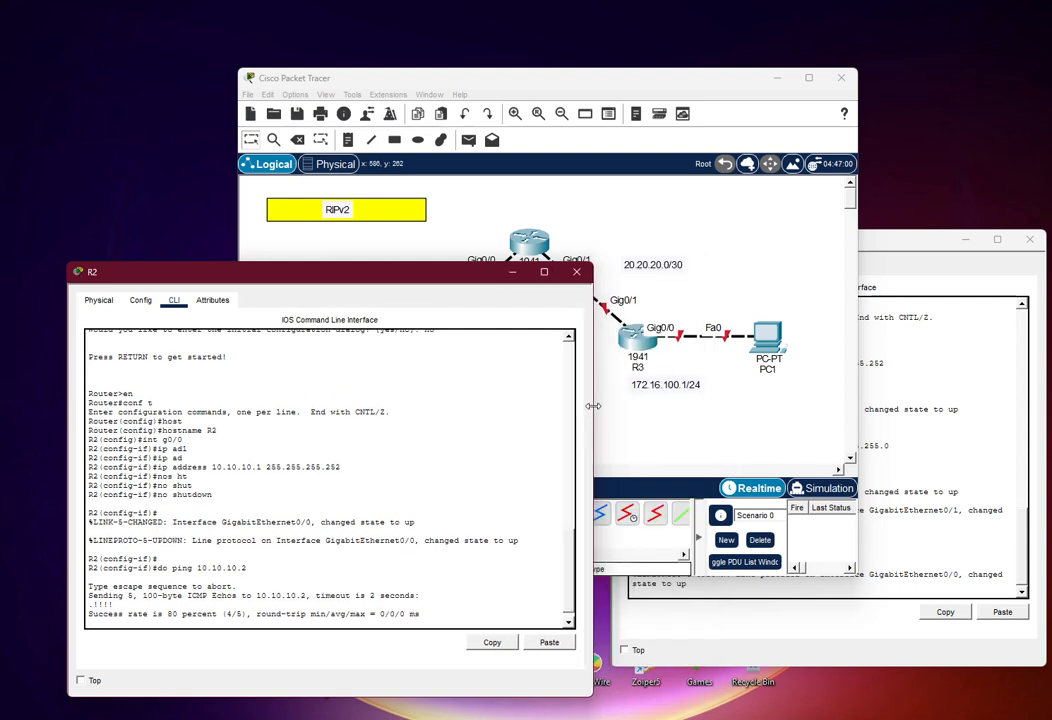
Assign IP address 20.20.20.1 with mask 255.255.255.252 to R2's interface g0/1
key("Return")
key("Return")
key("Return")
key("Return")
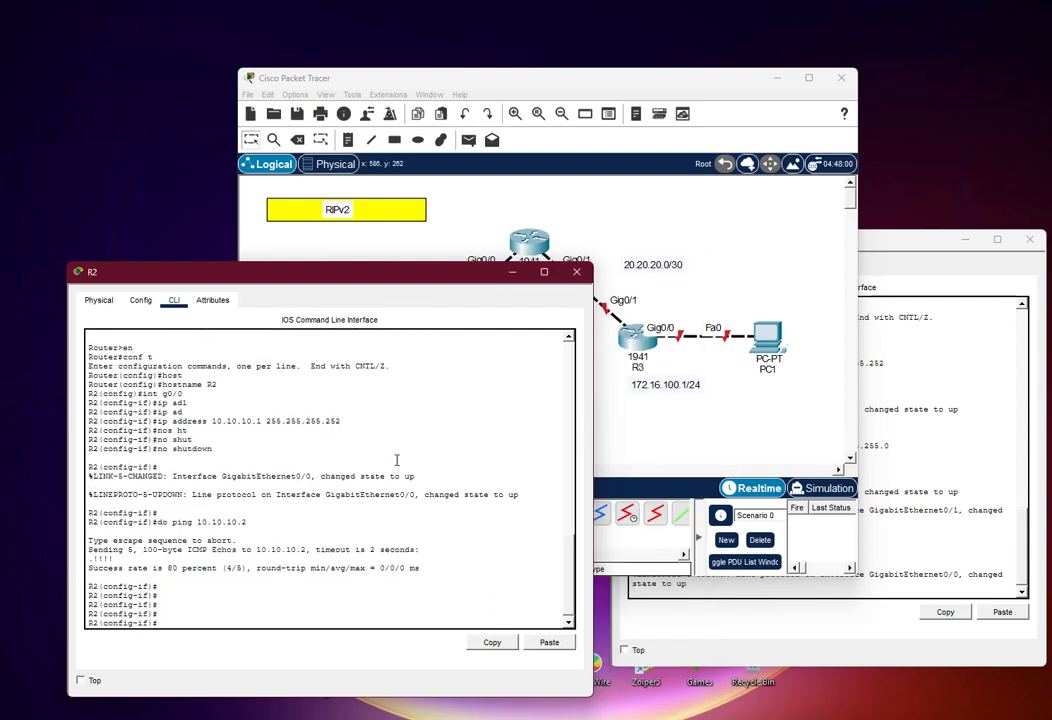
type("int g0/1")
key("Return")
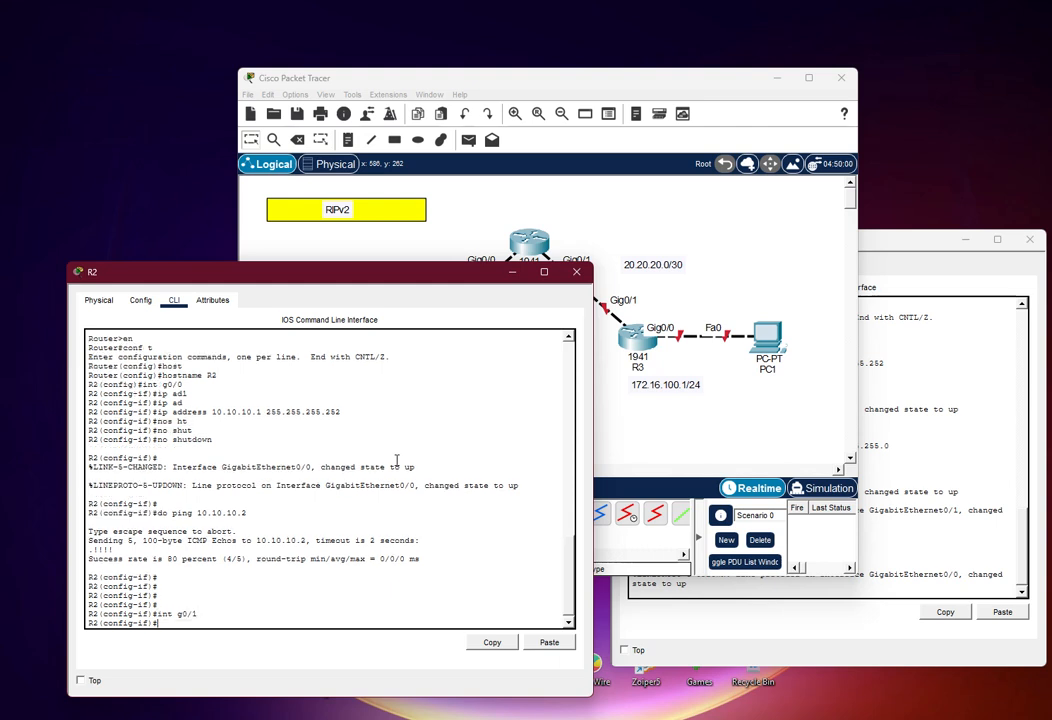
type("ip ad")
key("Tab")
type("20.2")
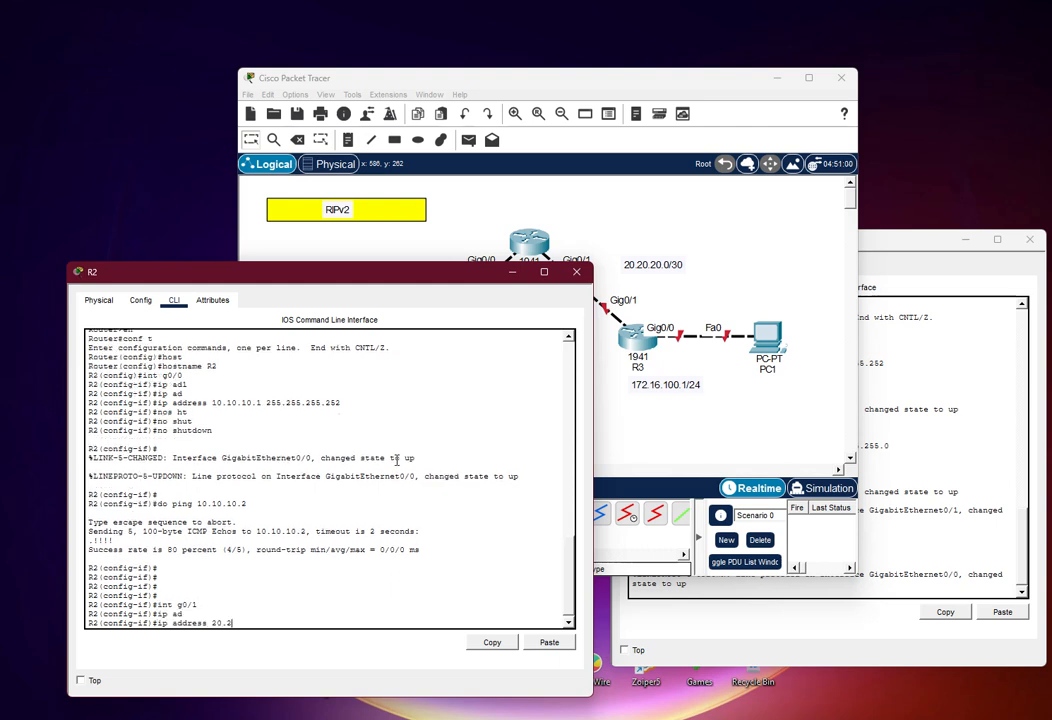
type("0.20.1 255.255.255.252")
key("Return")
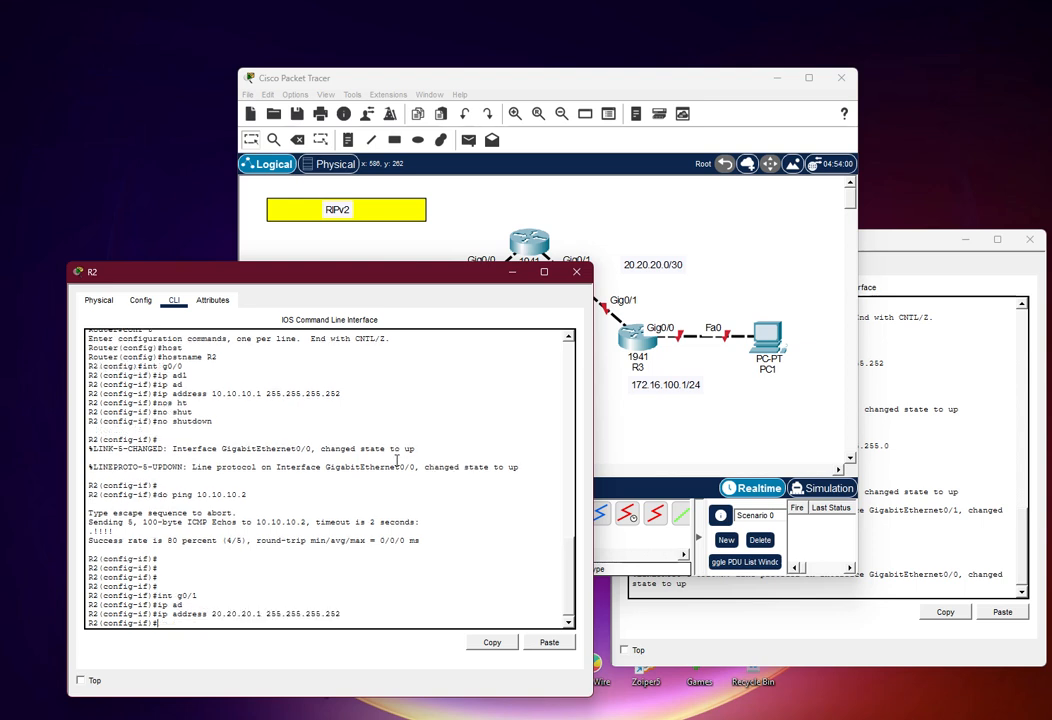
Enable R2's interface g0/1 with no shutdown
type("no shut")
key("Return")
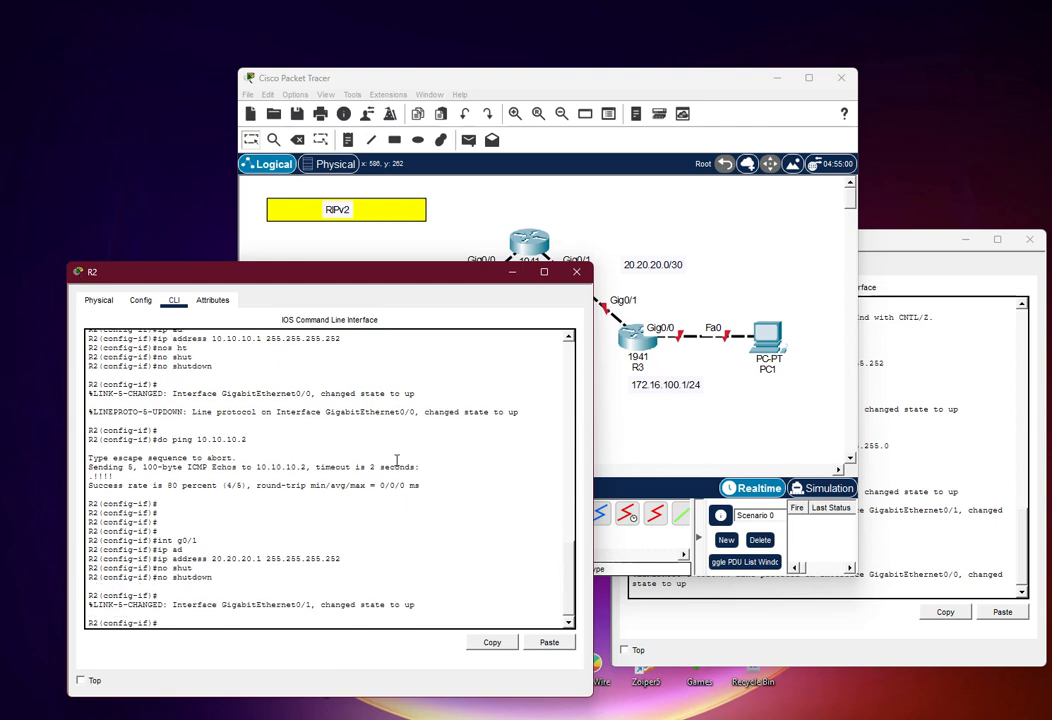
key("Return")
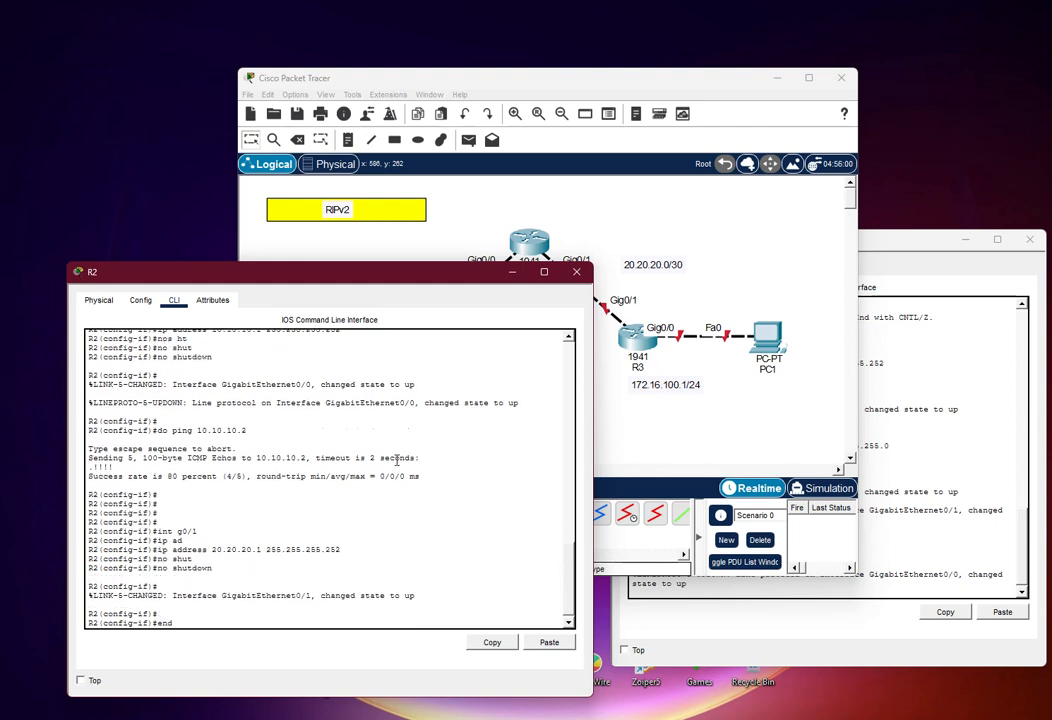
End R2's configuration session and minimise its window to uncover the whole topology
type("end")
key("Return")
key("Return")
key("Return")
key("Return")
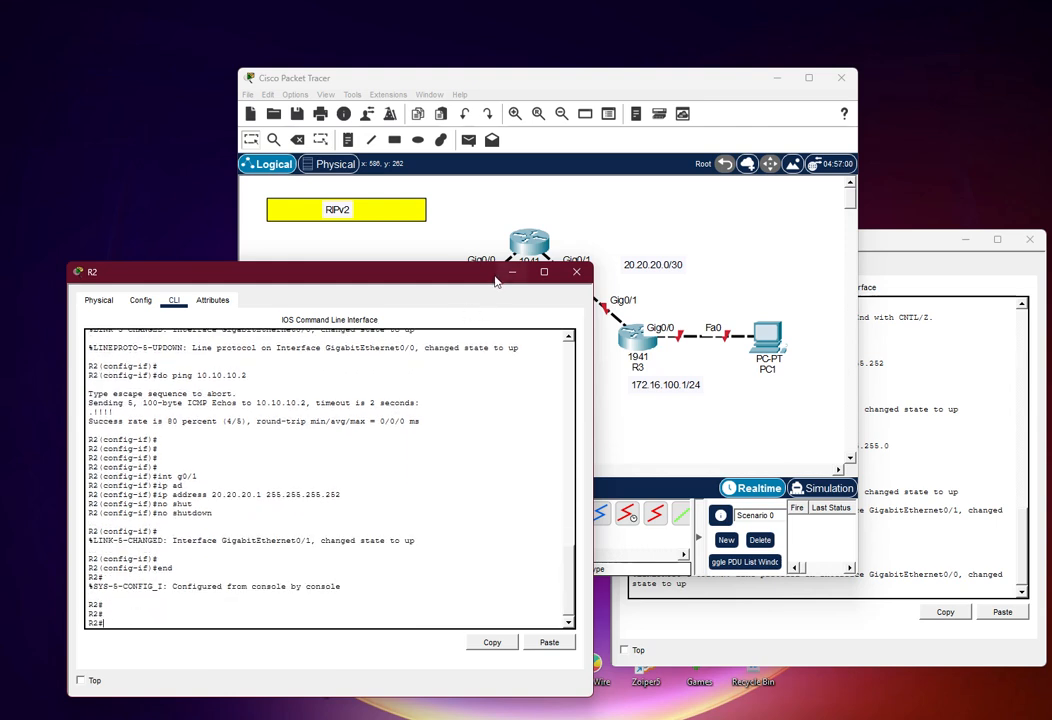
left_click(516, 272)
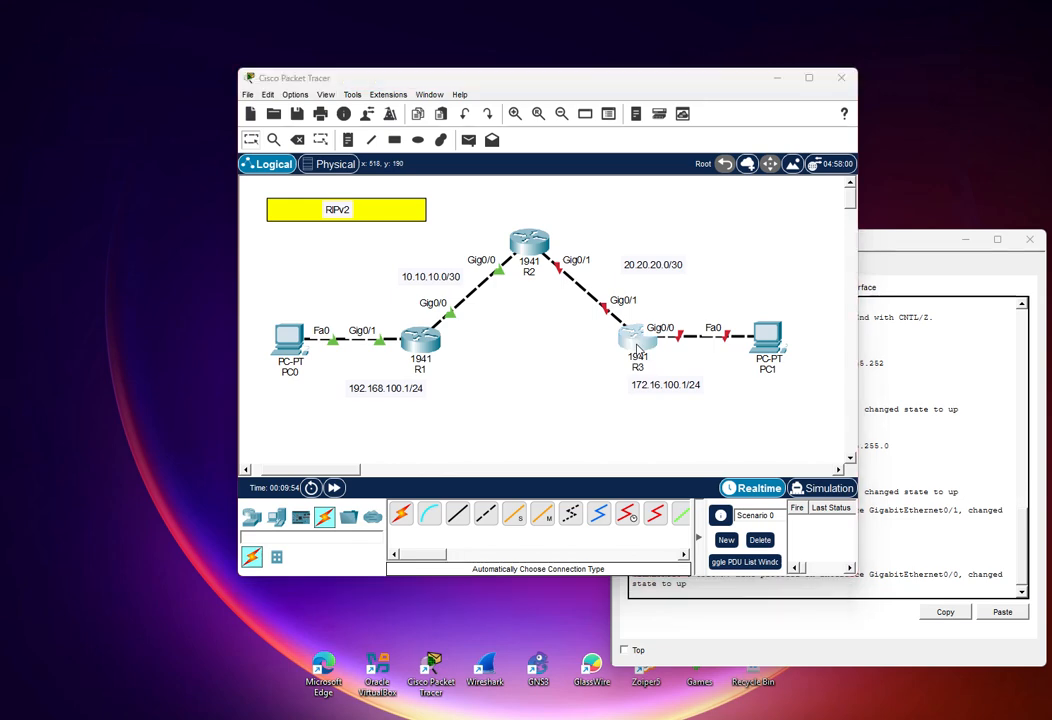
Open R3's command line, moving and narrowing its window so the R2, R3 and PC1 links stay in view
left_click(632, 340)
left_click_drag(547, 153, 345, 271)
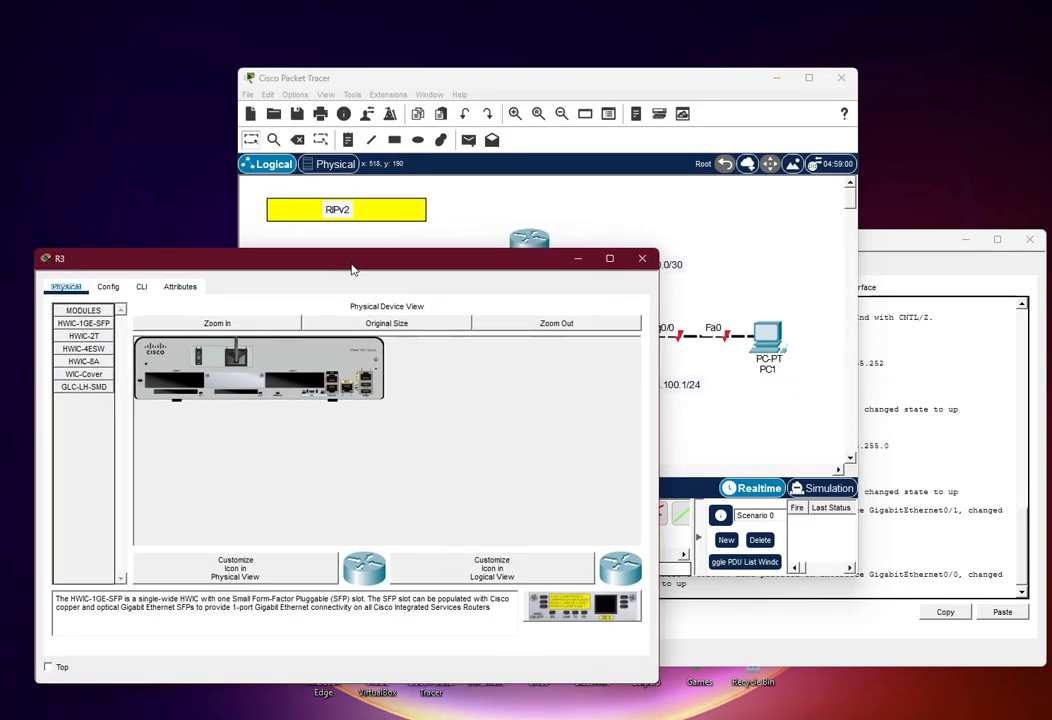
left_click_drag(663, 670, 505, 670)
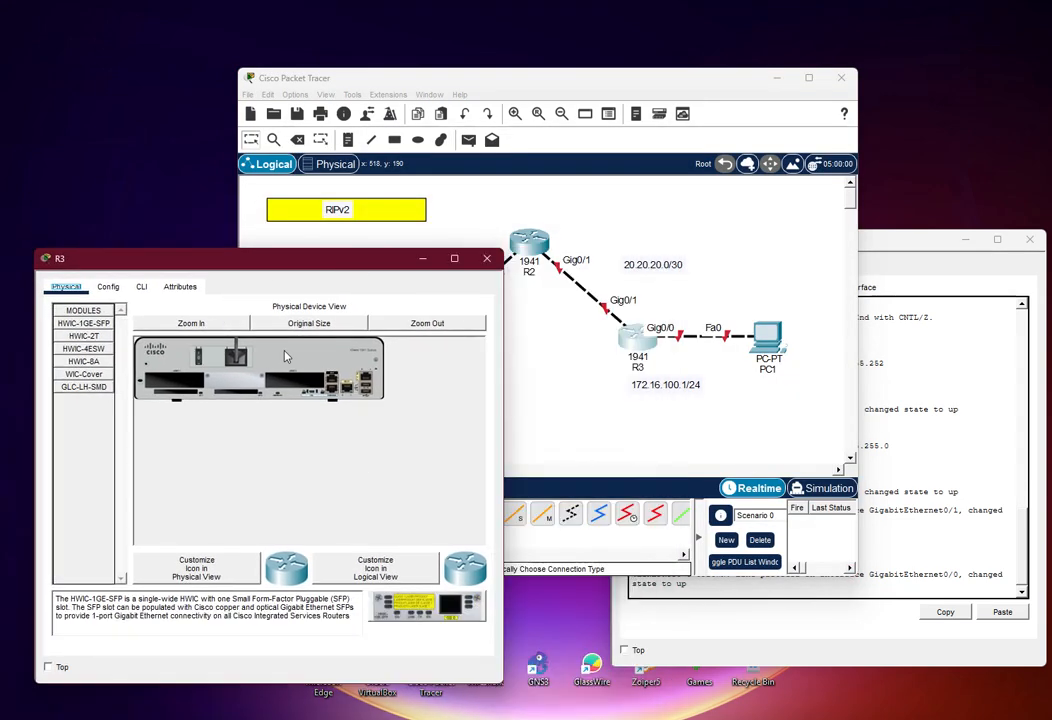
left_click(141, 287)
Decline R3's initial configuration dialog and enter global configuration mode with en and conf t
type("no")
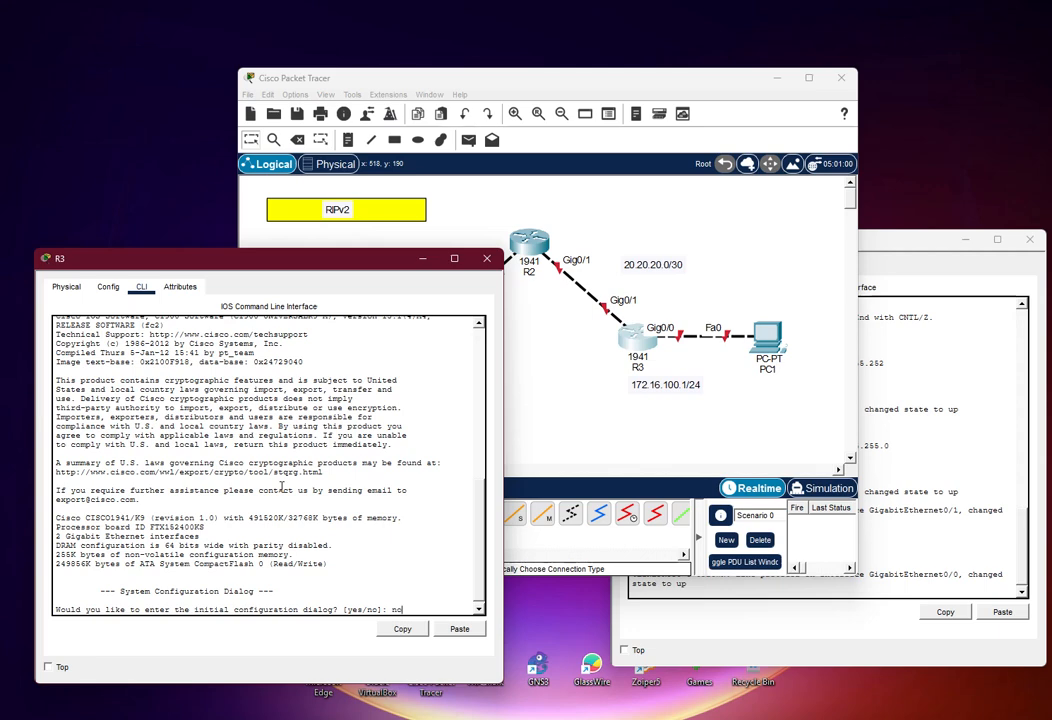
key("Return")
key("Return")
type("cnf ")
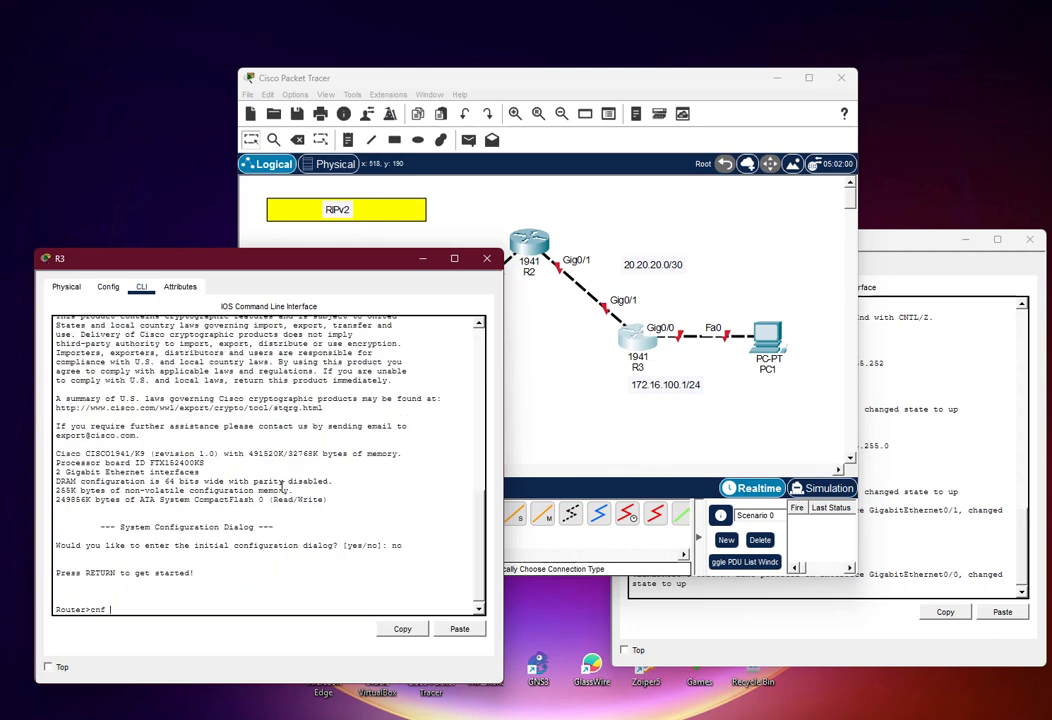
type("c")
key("Return")
type("conf t")
key("Return")
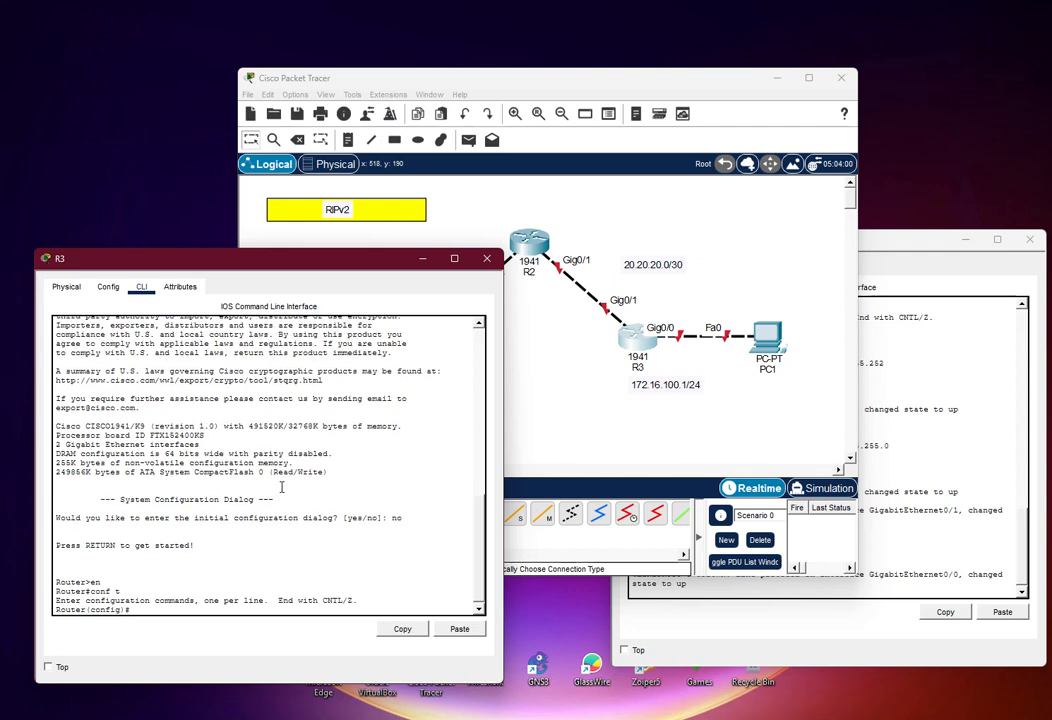
Enable R3's interface g0/1 with no shutdown
type("int g0/1")
key("Return")
type("no shut")
key("Tab")
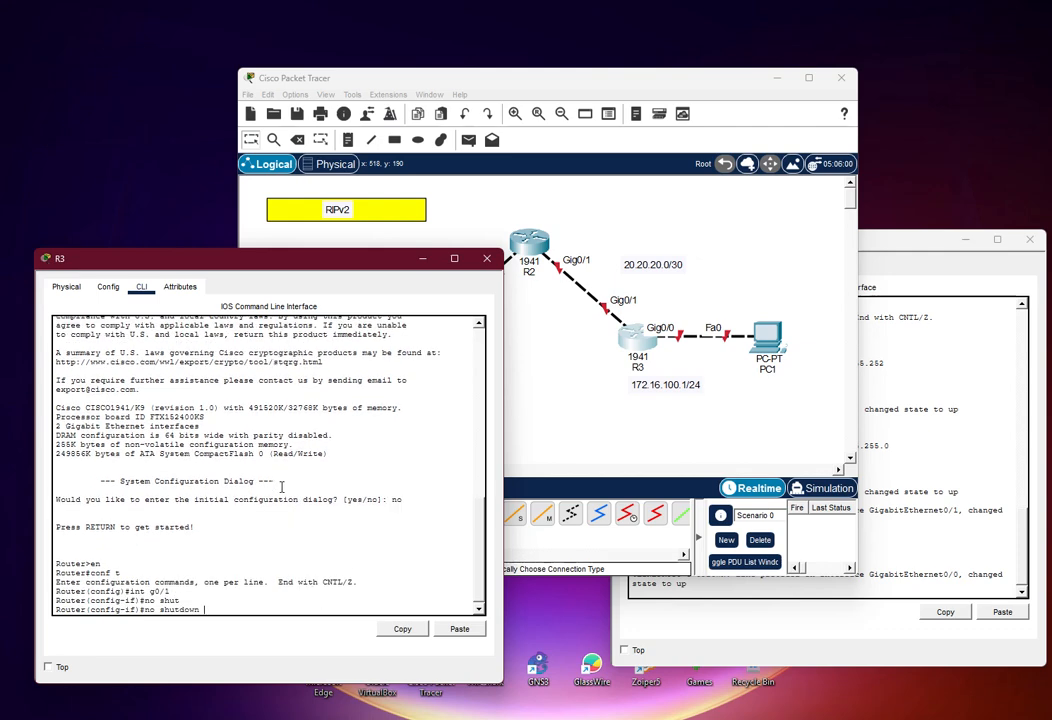
key("Return")
Assign IP address 20.20.20.2 with mask 255.255.255.252 to R3's interface g0/1
type("ip ad")
key("Tab")
type("20.20")
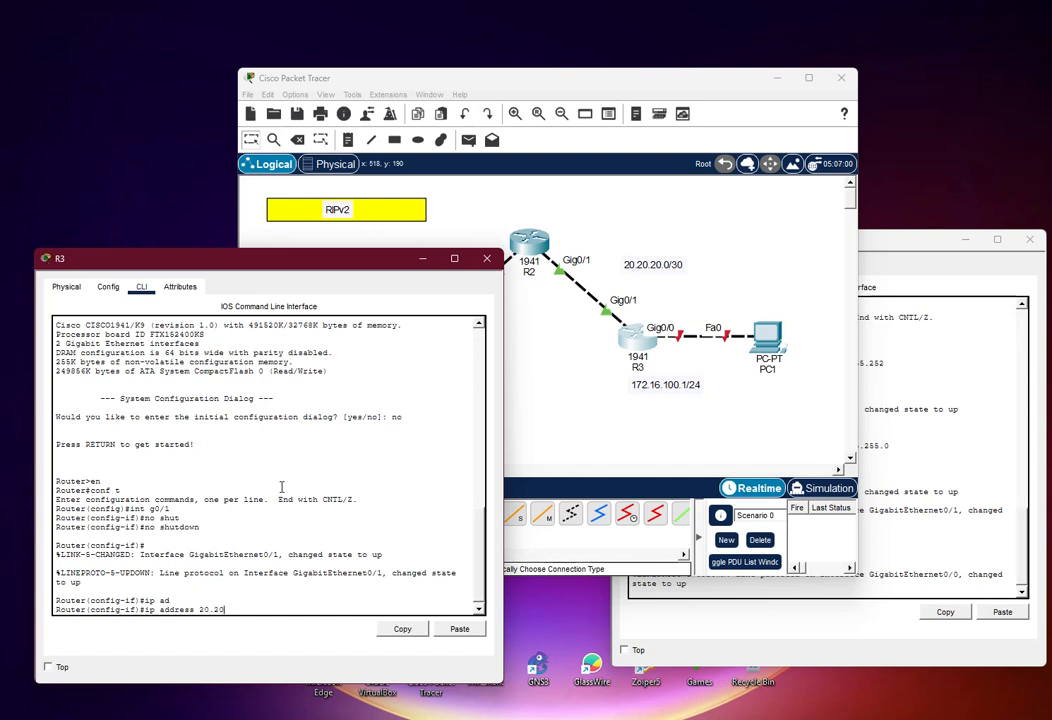
type(".20.2 255.255.255.252")
key("Return")
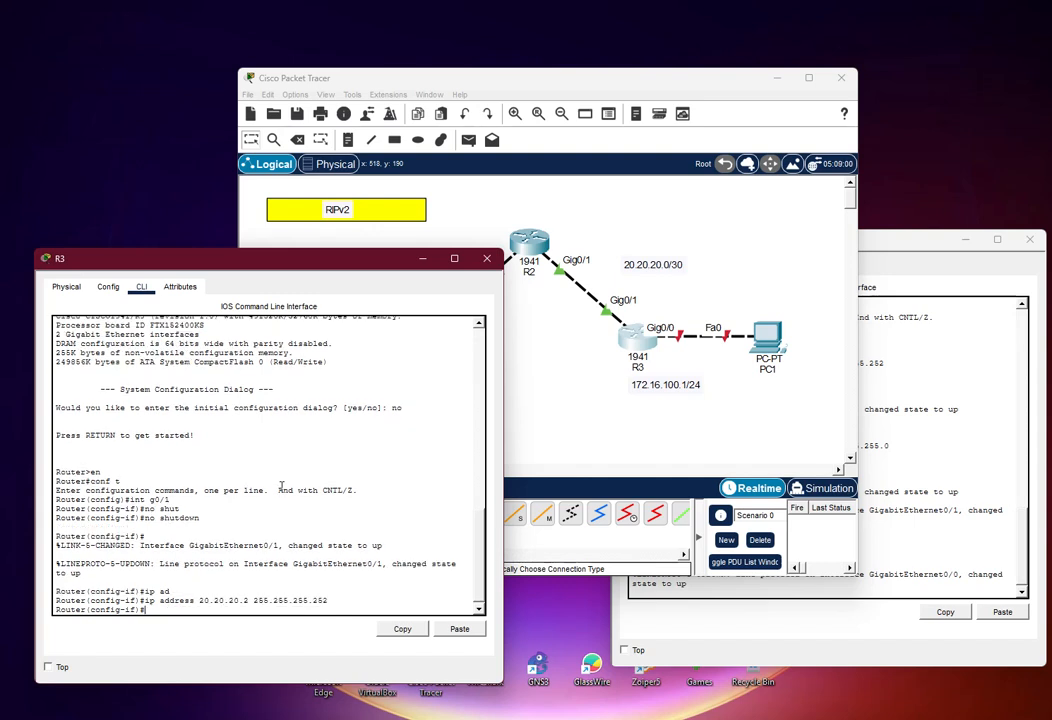
Assign IP address 172.16.100.1 with mask 255.255.255.0 to R3's interface g0/0
type("int g0/0")
key("Return")
type("ip a")
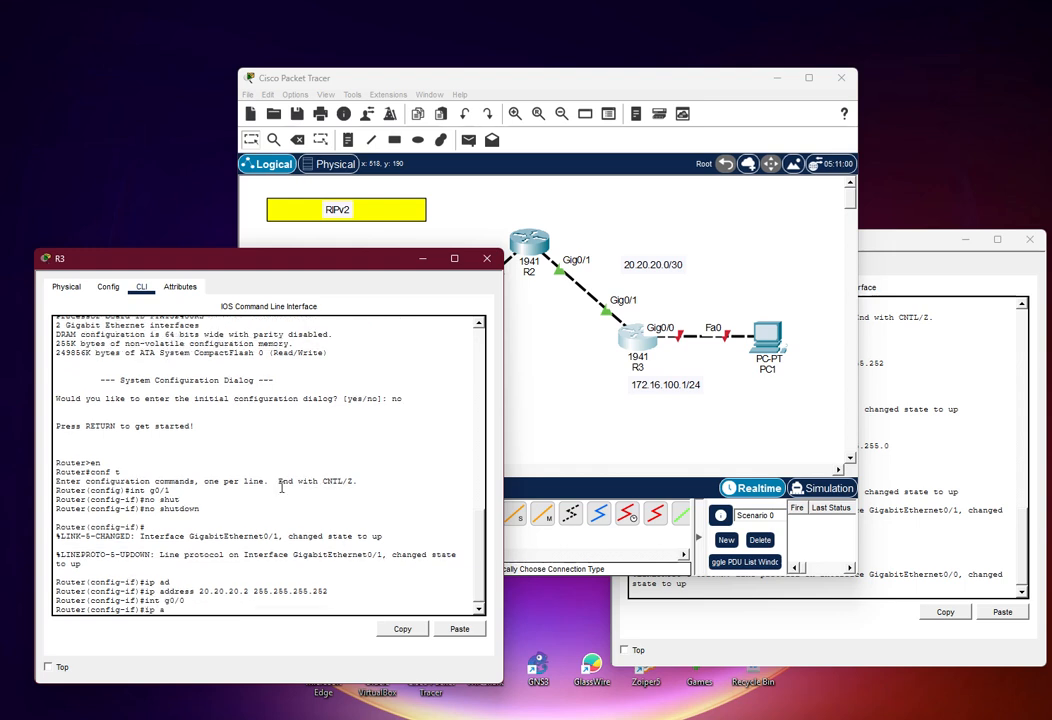
type("d")
key("Tab")
type("172.16.")
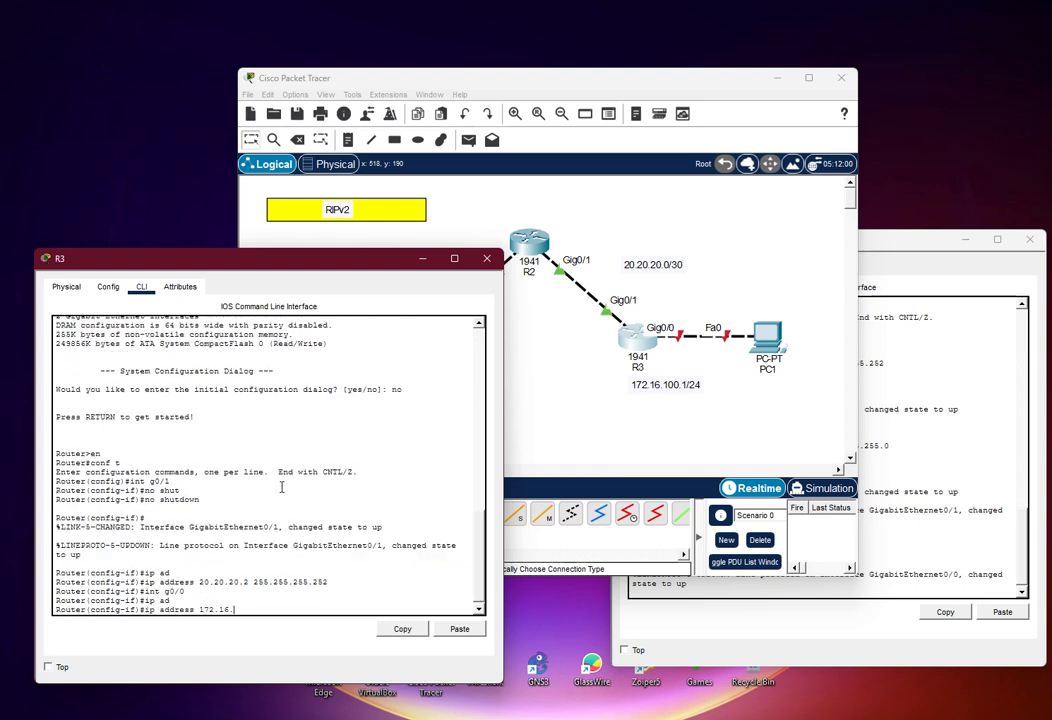
type("100.1 255.255.255.0")
key("Return")
Enable R3's interface g0/0 with no shutdown
type("no shut")
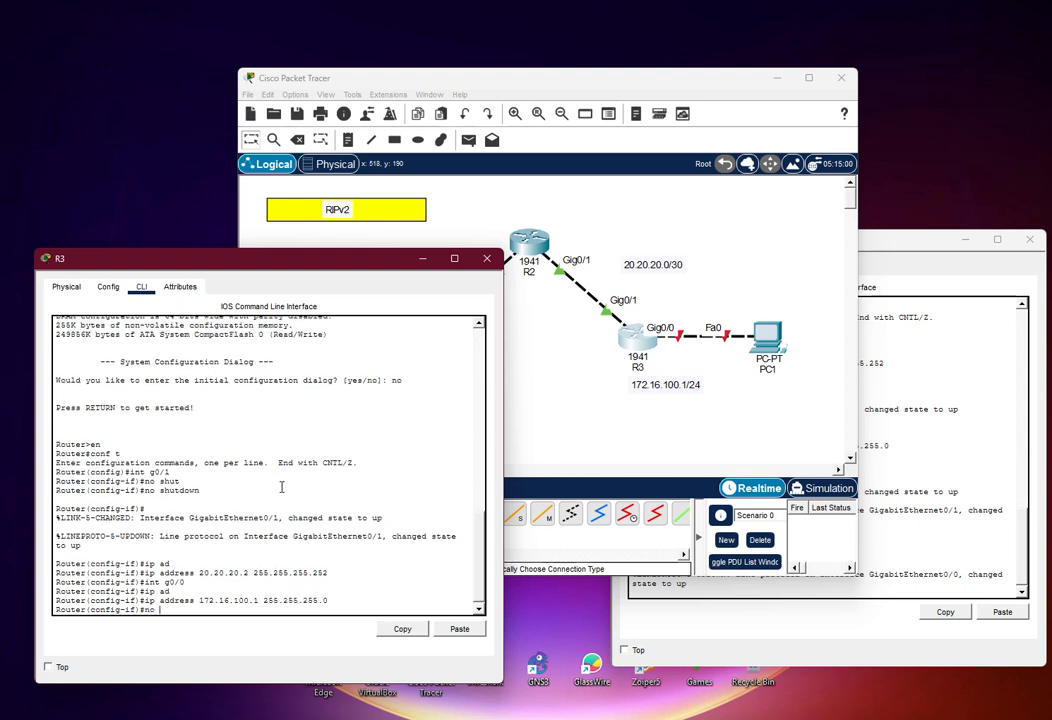
key("Tab")
key("Return")
key("Return")
key("Return")
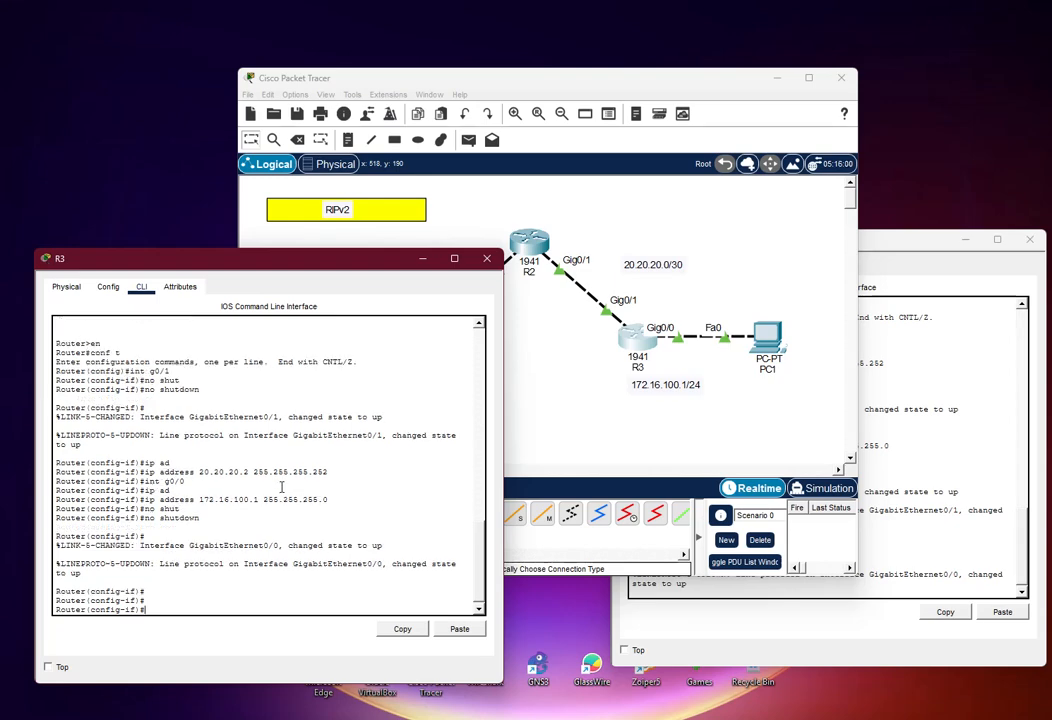
Return R3 from interface configuration to privileged mode
type("e")
key("ctrl+c")
key("Return")
key("Return")
key("Return")
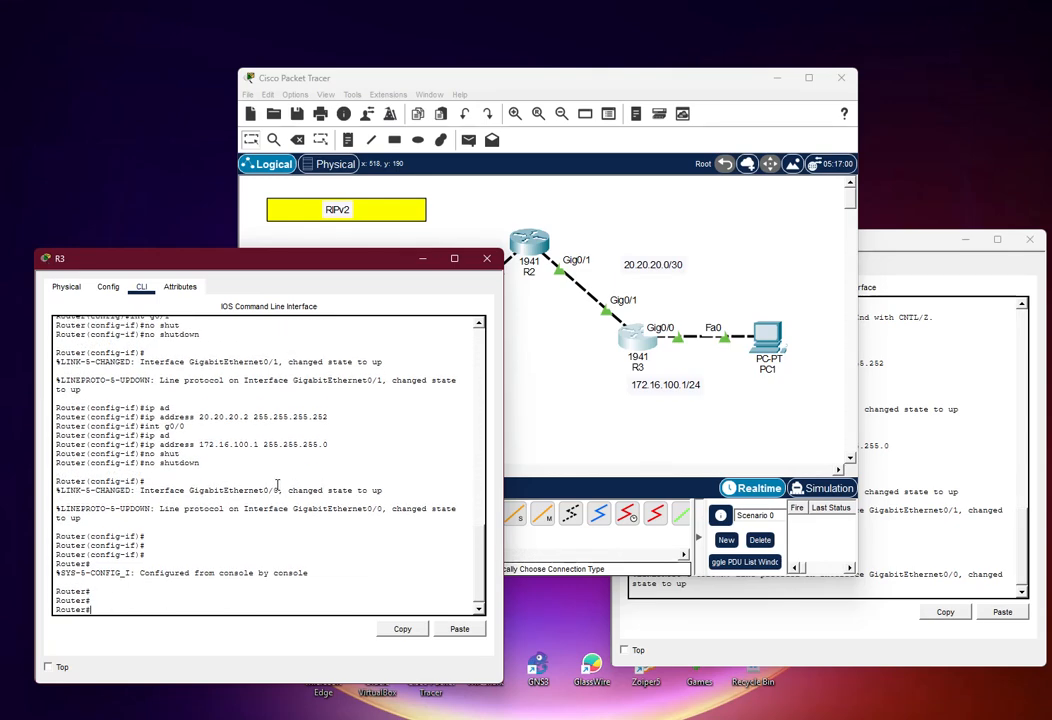
Open PC0's IP configuration and set the static IPv4 address 192.168.100.10 with subnet mask 255.255.255.0
left_click(556, 399)
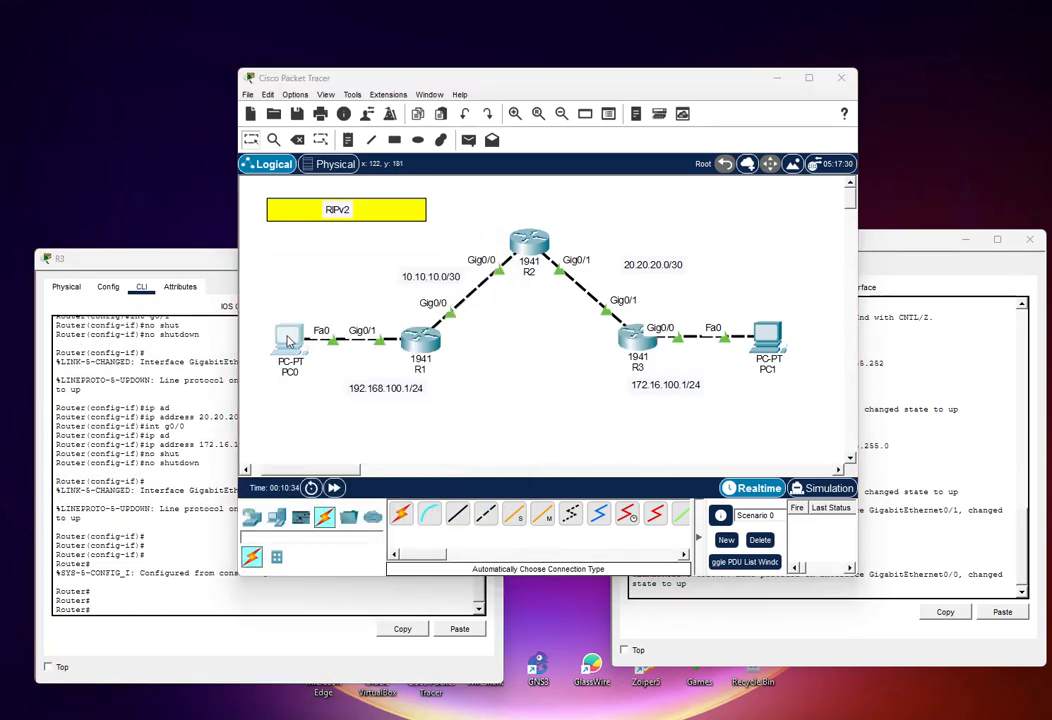
left_click(286, 336)
left_click(305, 225)
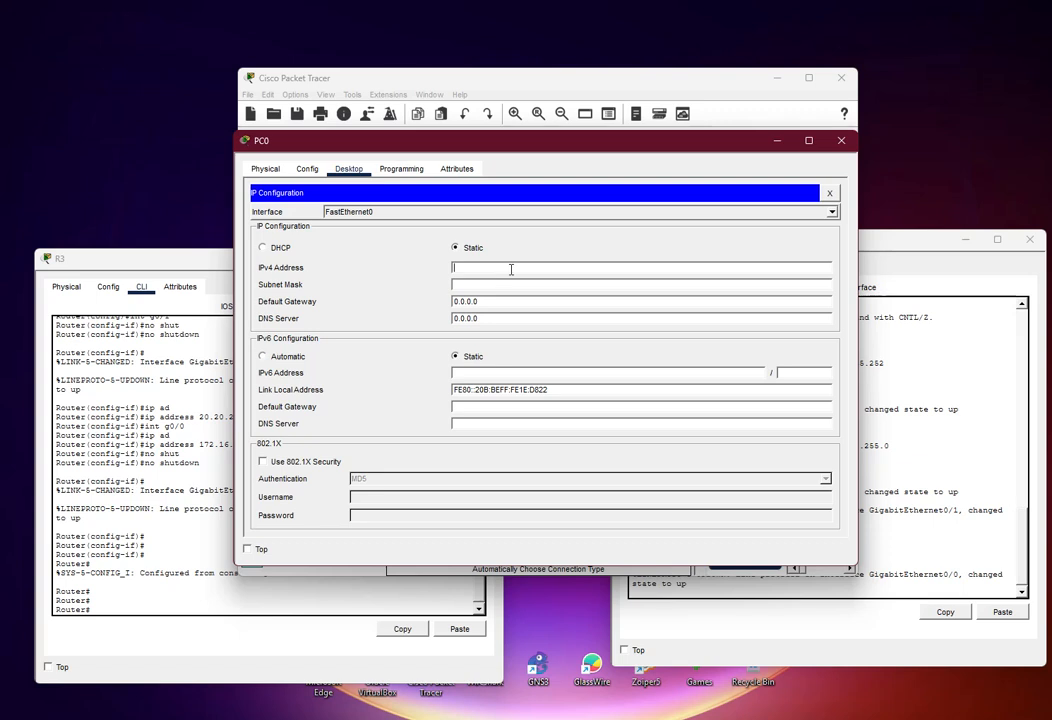
type("192.168.100.10")
key("Tab")
key("Tab")
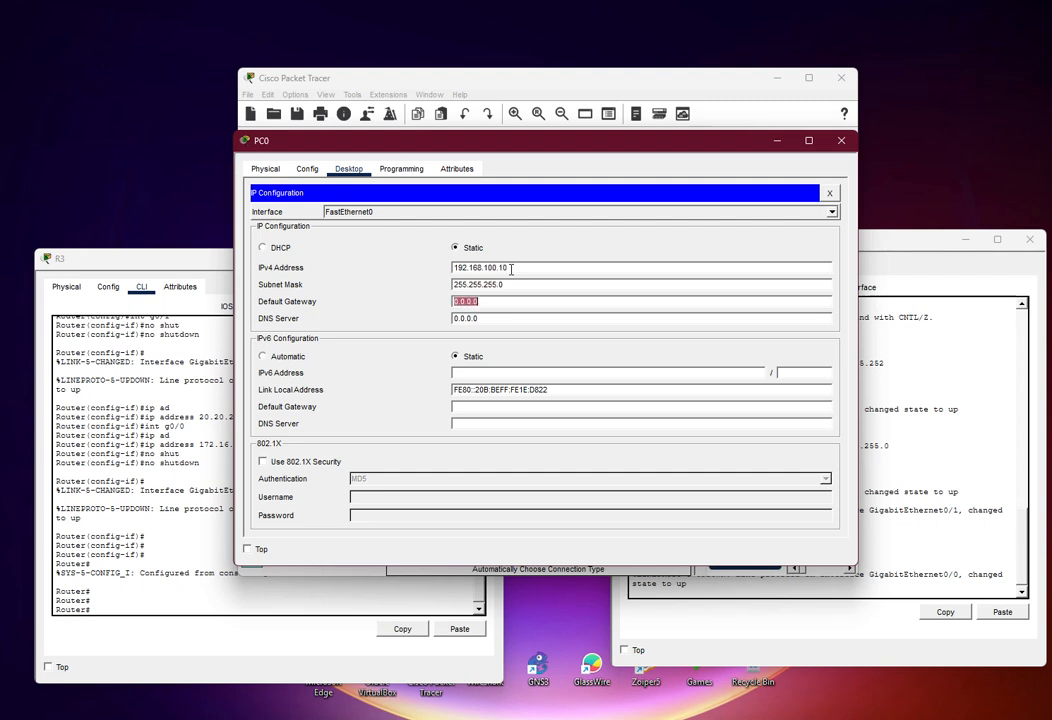
Set PC0's default gateway to 192.168.100.1 and close its window
type("192.168.100.1")
key("Tab")
left_click(829, 192)
left_click(841, 140)
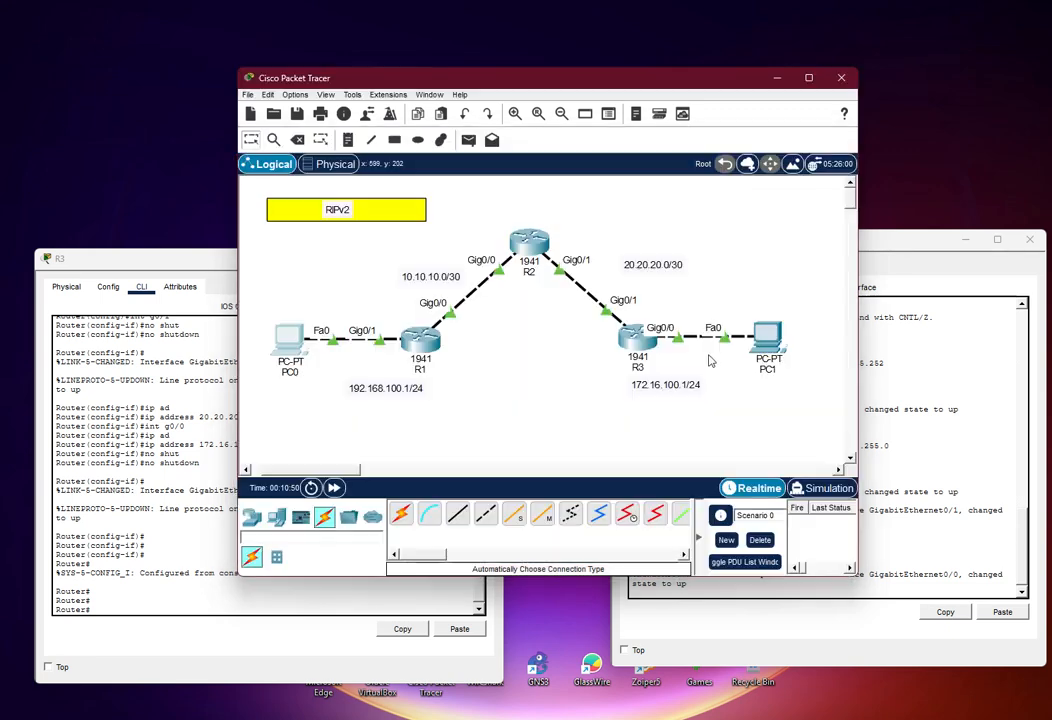
Open PC1's IP configuration and set the static IPv4 address 172.16.100.10 with subnet mask 255.255.255.0
left_click(775, 338)
left_click(307, 168)
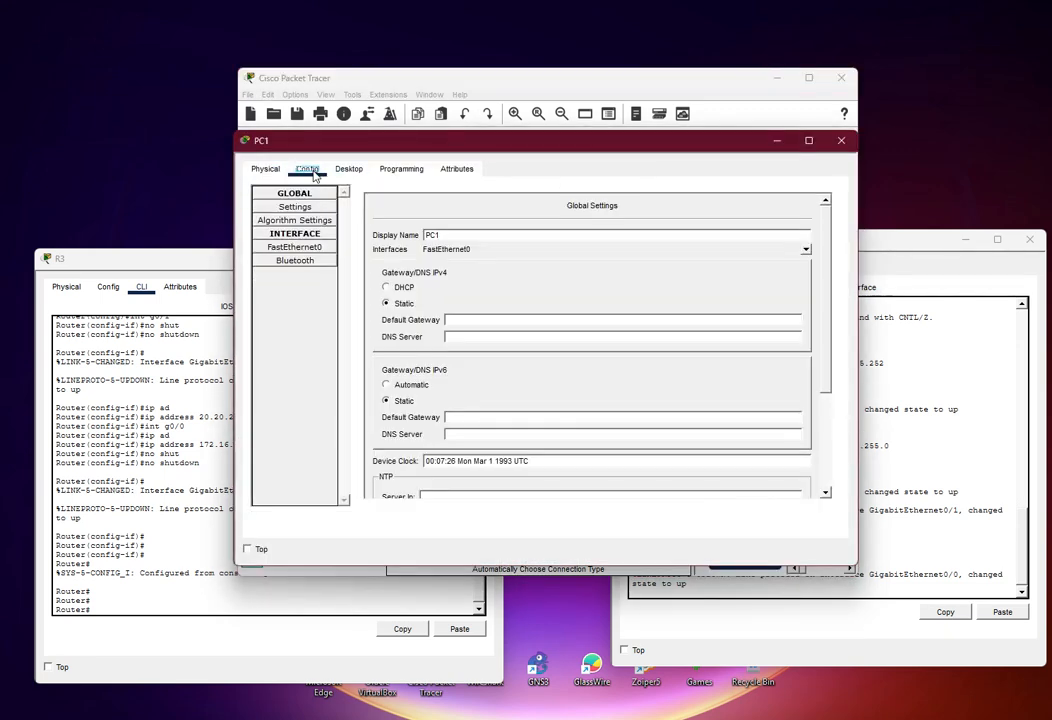
left_click(349, 168)
left_click(310, 222)
left_click(489, 268)
type("17")
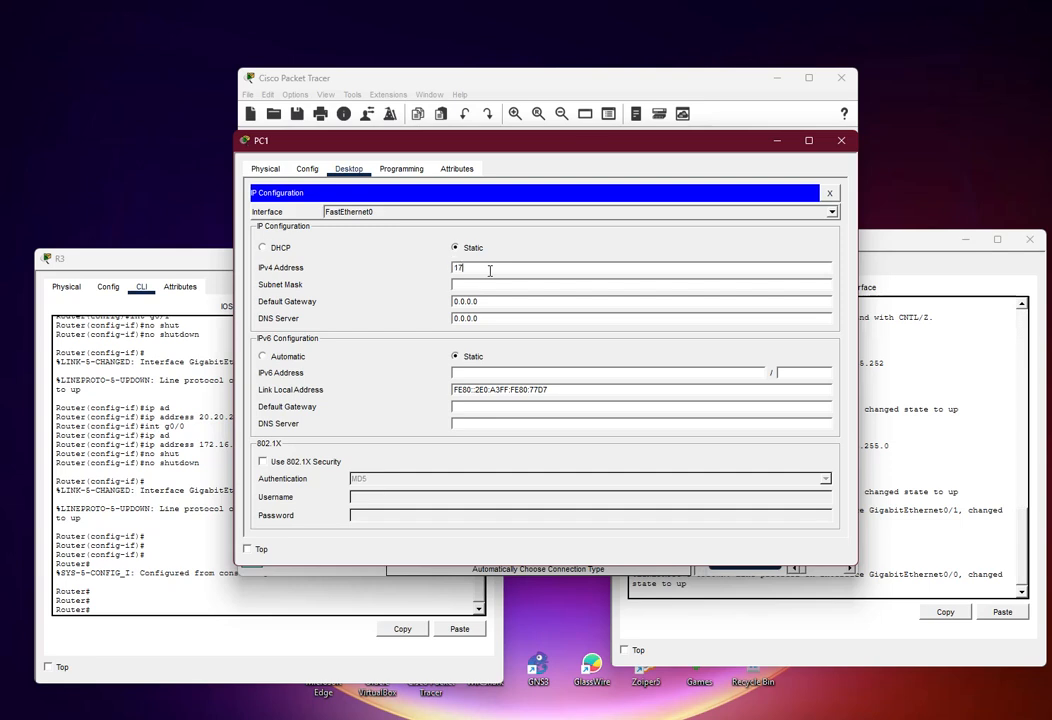
type("2.16.100.10")
key("Tab")
type("255.255.024")
key("BackSpace")
type("55.")
key("Tab")
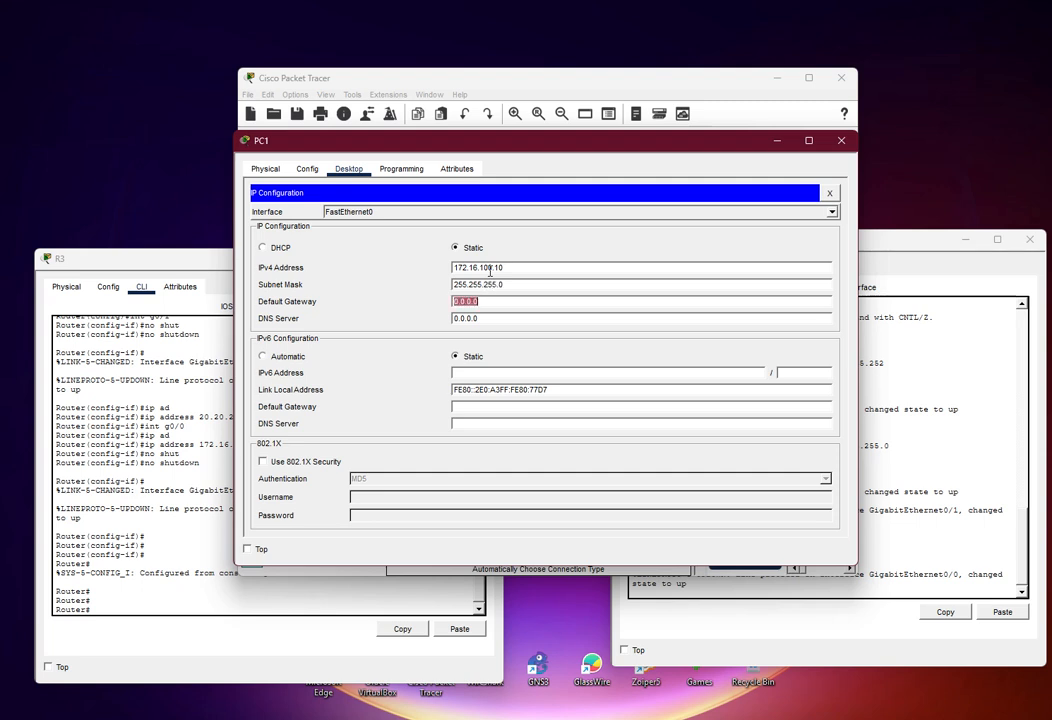
Set PC1's default gateway to 172.16.100.1 and close its window
type("172.16.100.1")
left_click(829, 192)
left_click(841, 140)
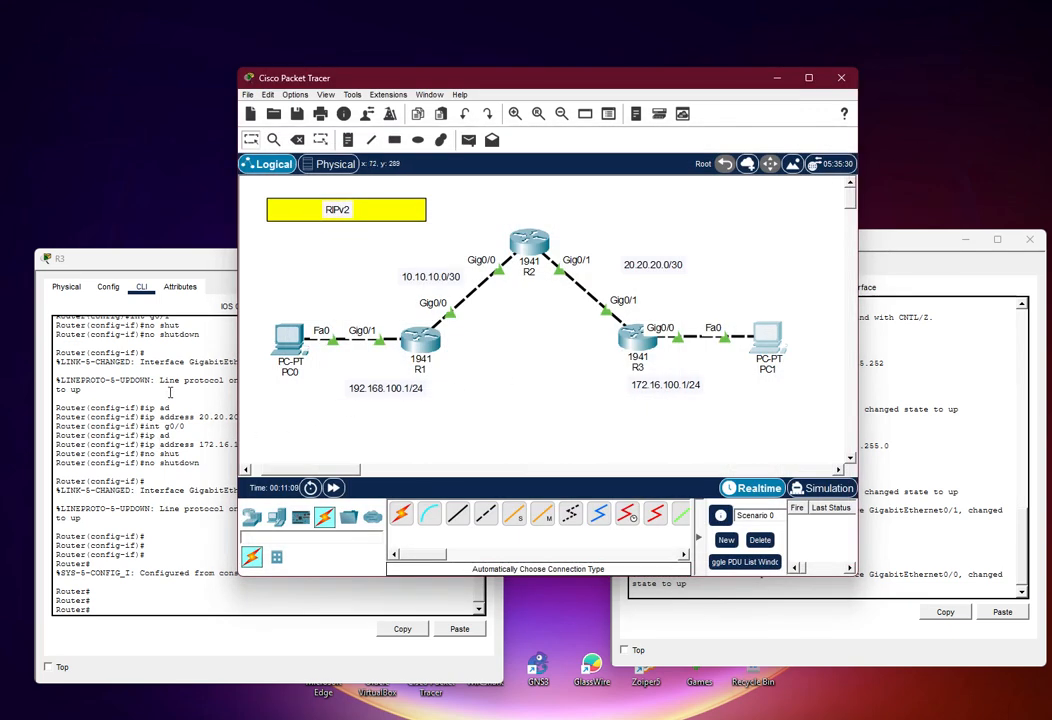
Go back to R3's command line, set the router's hostname to R3 and return to privileged mode
left_click(140, 322)
scroll(291, 466, "down", 1)
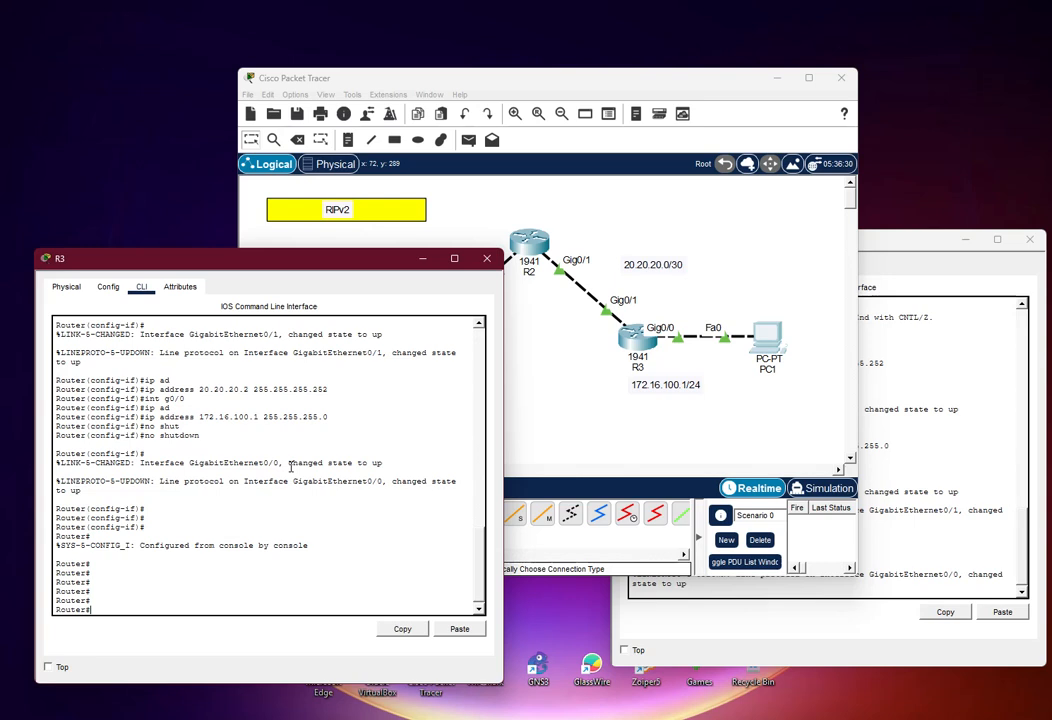
type("conf t")
key("Return")
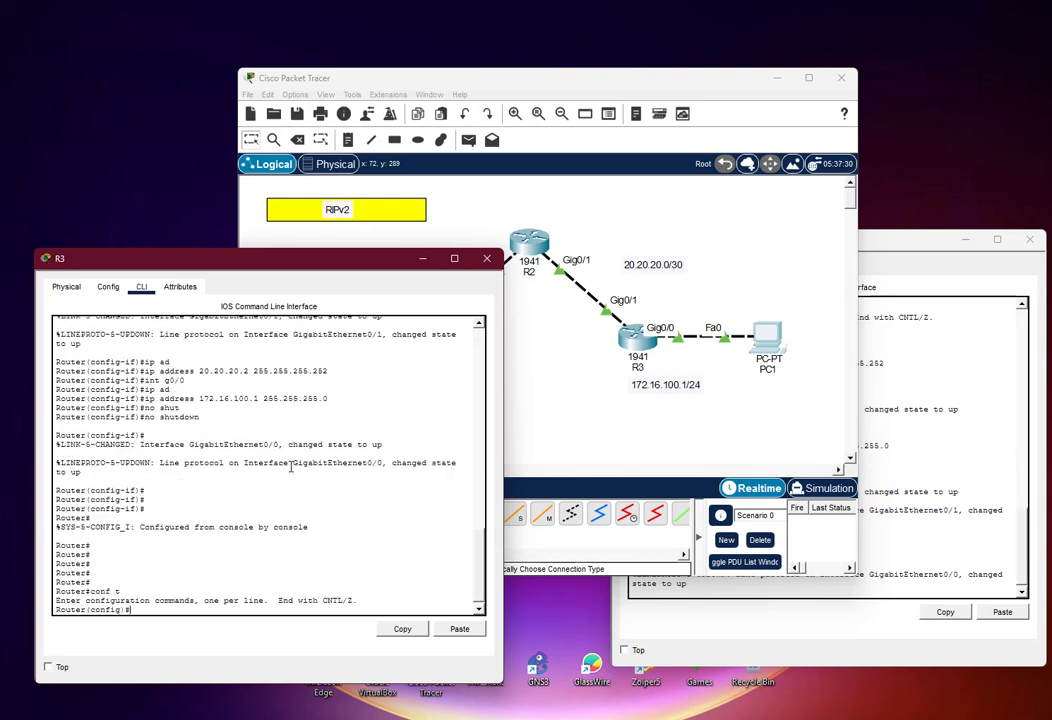
type("host")
key("Tab")
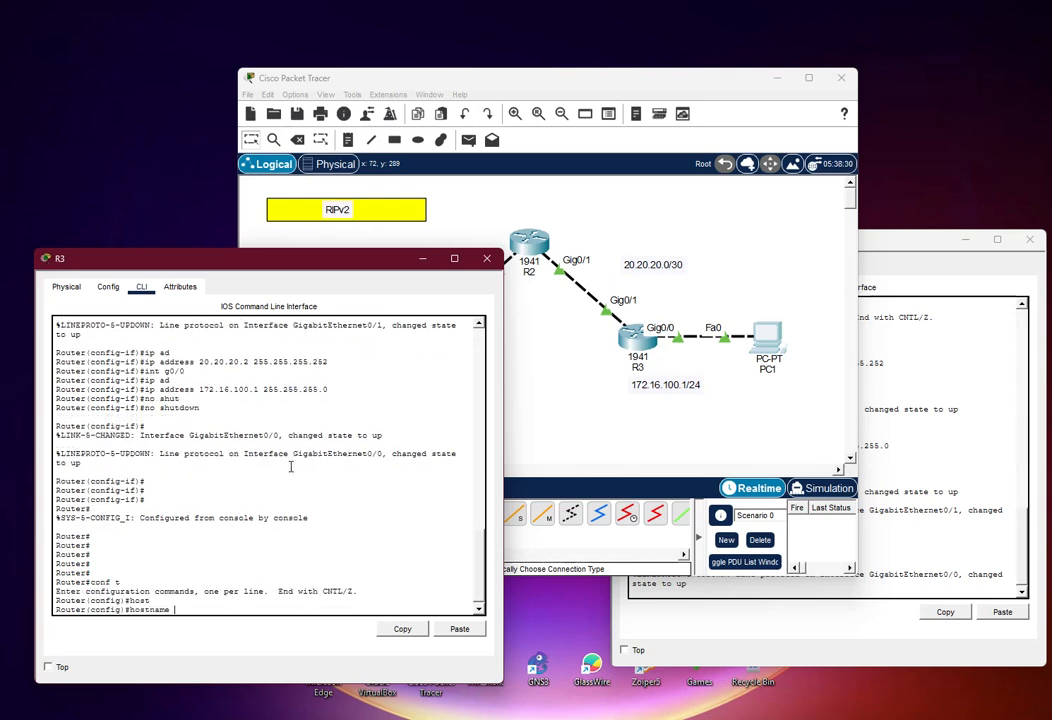
type("R3")
key("Return")
key("Return")
key("Return")
key("Return")
key("ctrl+z")
key("Return")
key("Return")
key("Return")
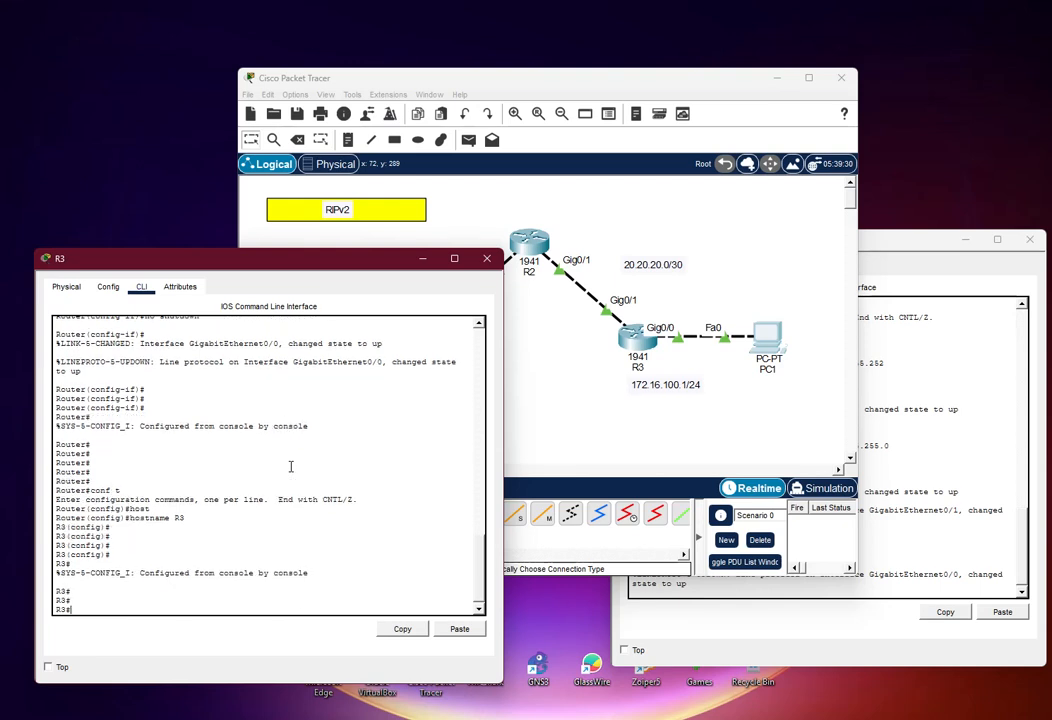
Enter global configuration mode on R3 with conf t
type("co")
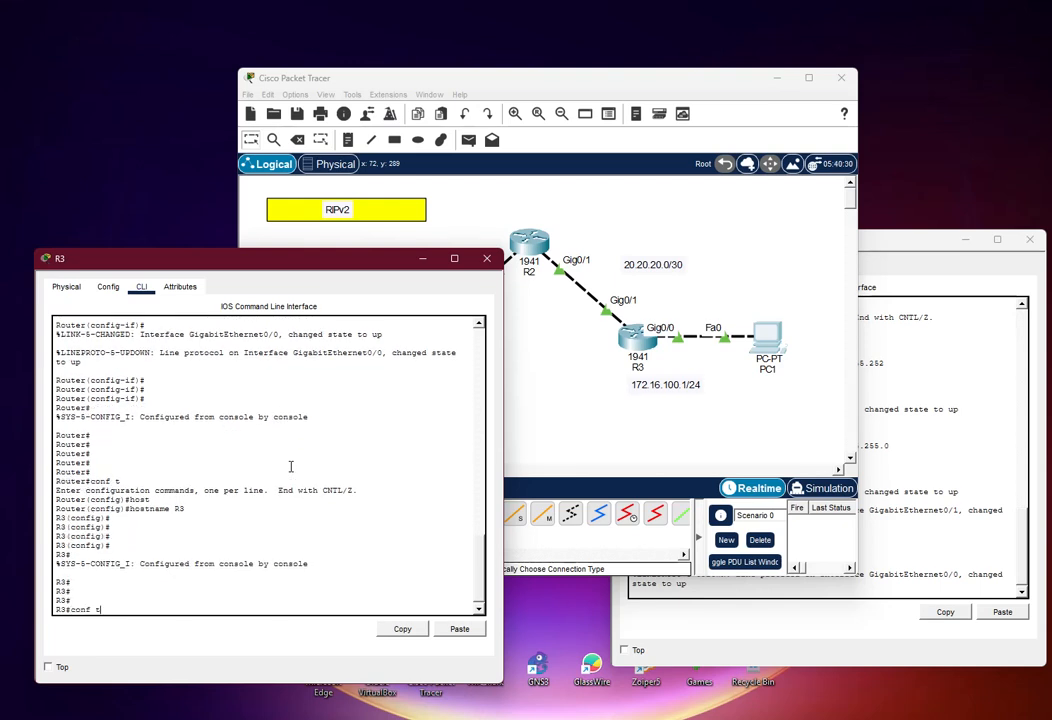
type("nf t")
key("Return")
key("Return")
key("Return")
key("Return")
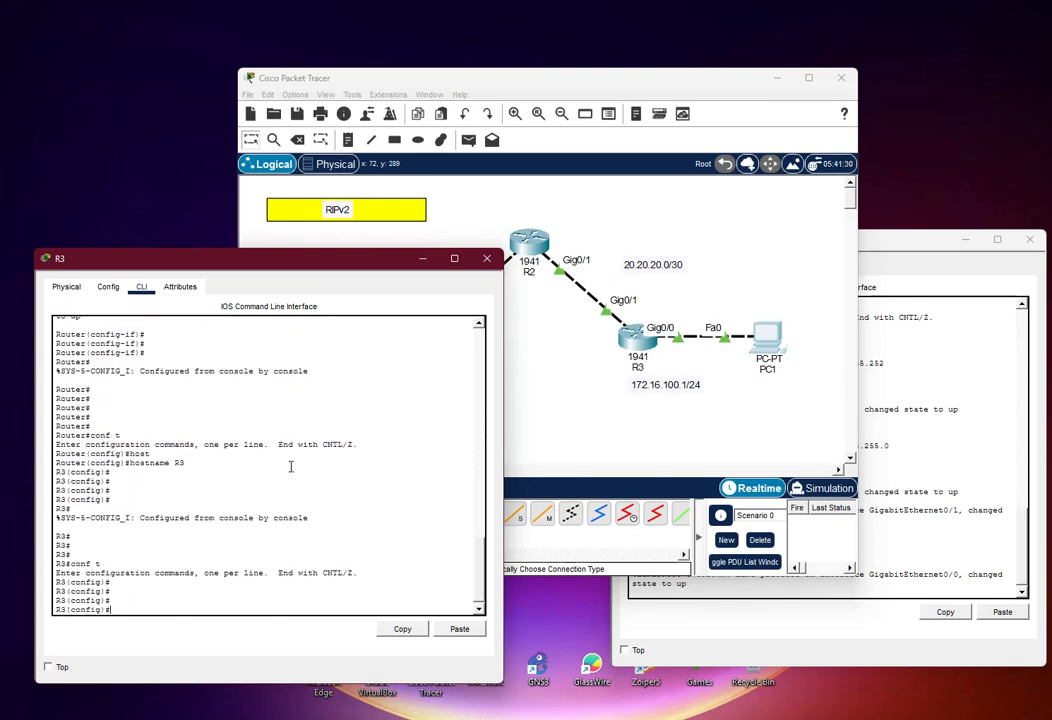
Switch to R1's command line, minimize R3's window and return R1 to privileged mode
key("alt+Tab")
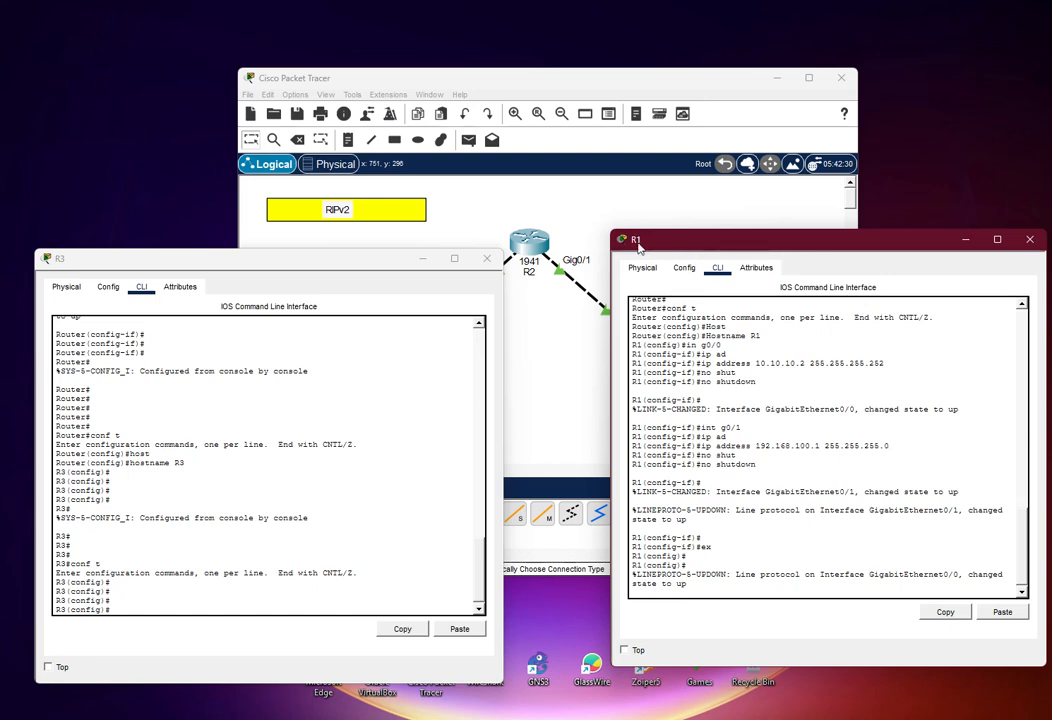
left_click(422, 259)
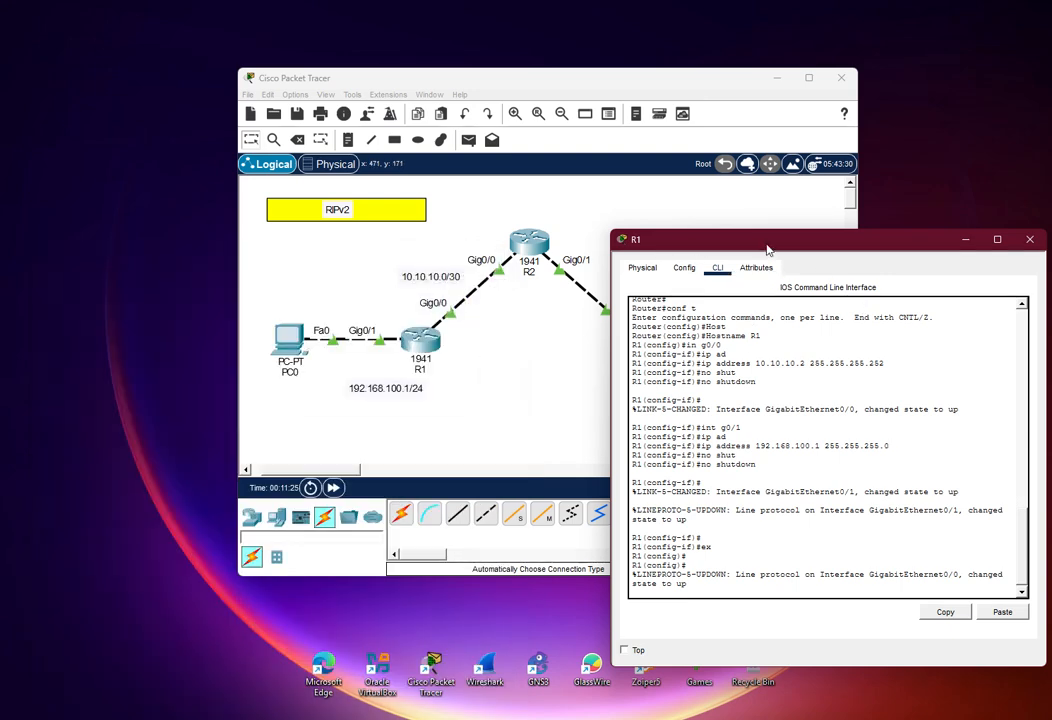
key("Return")
key("Return")
key("Return")
key("ctrl+z")
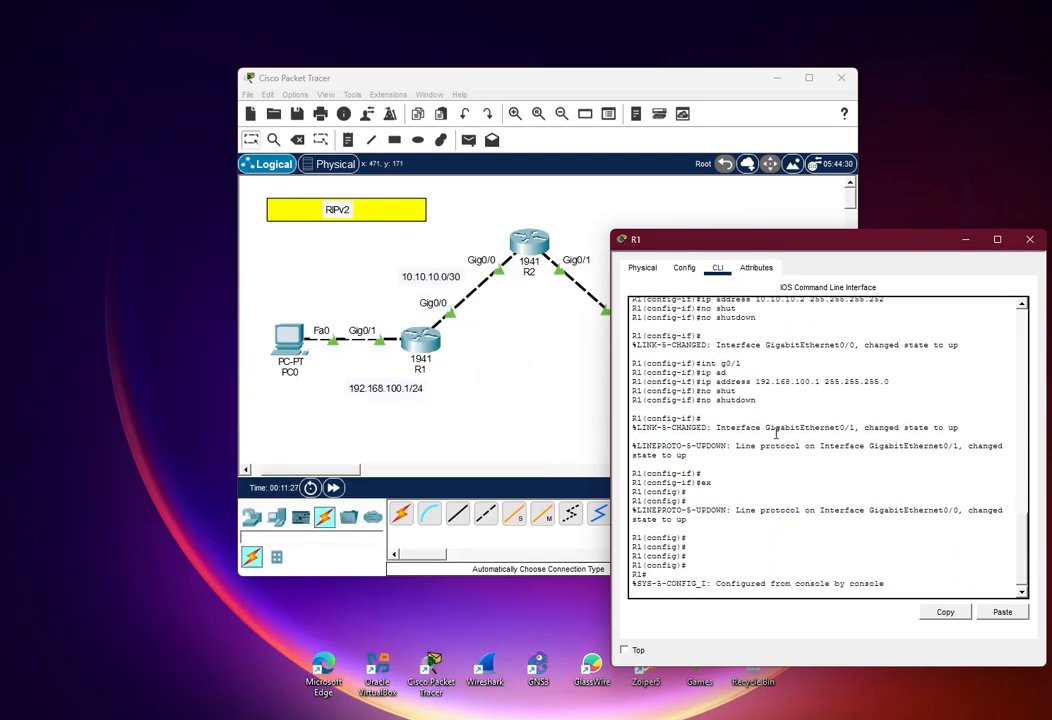
Show R1's interface summary with sh ip interface brief and check the GigabitEthernet0/0 address
key("Return")
key("Return")
key("Return")
type("sh int ")
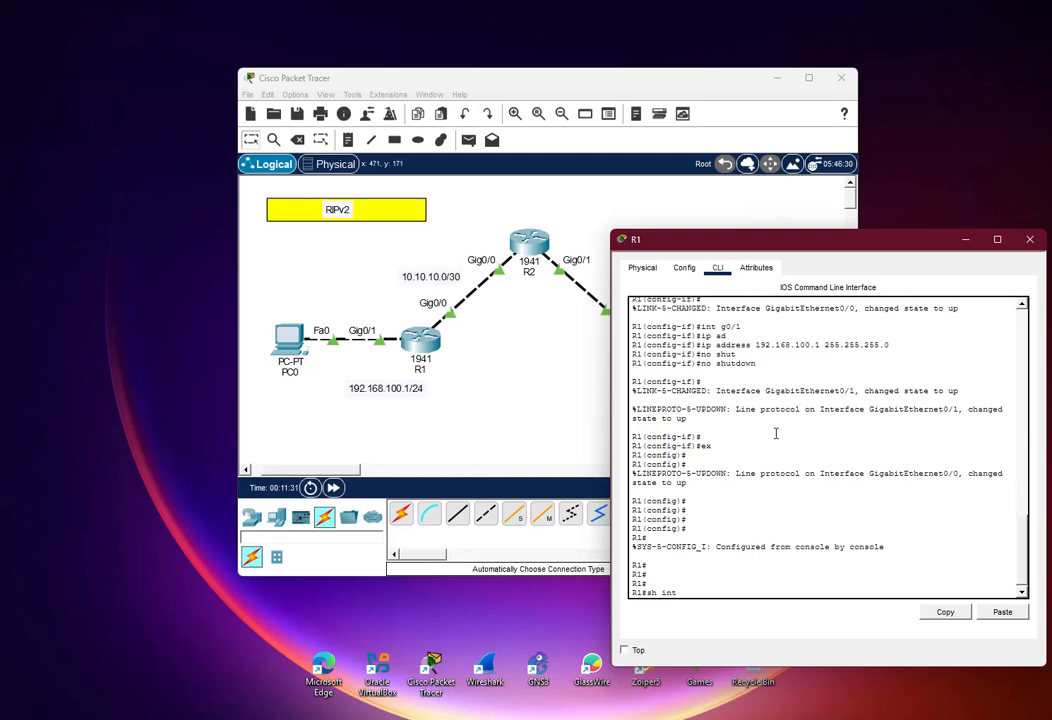
type("br")
key("BackSpace")
key("BackSpace")
key("BackSpace")
key("BackSpace")
key("BackSpace")
key("BackSpace")
type("ip inte")
key("Tab")
type("br")
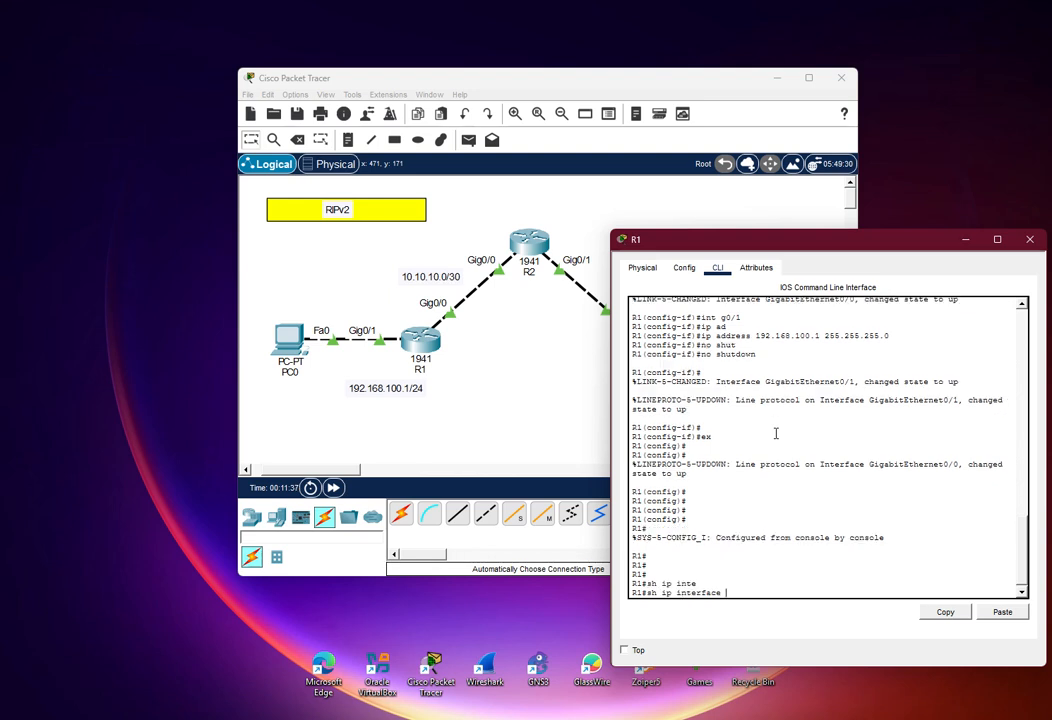
key("Tab")
key("Return")
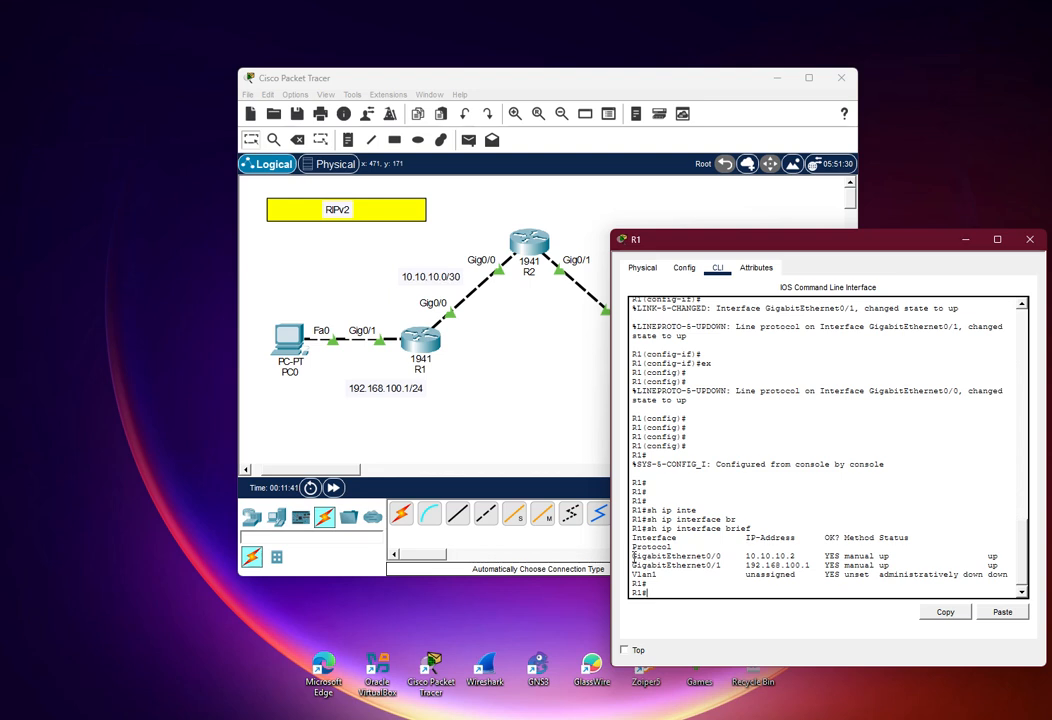
left_click_drag(632, 556, 807, 560)
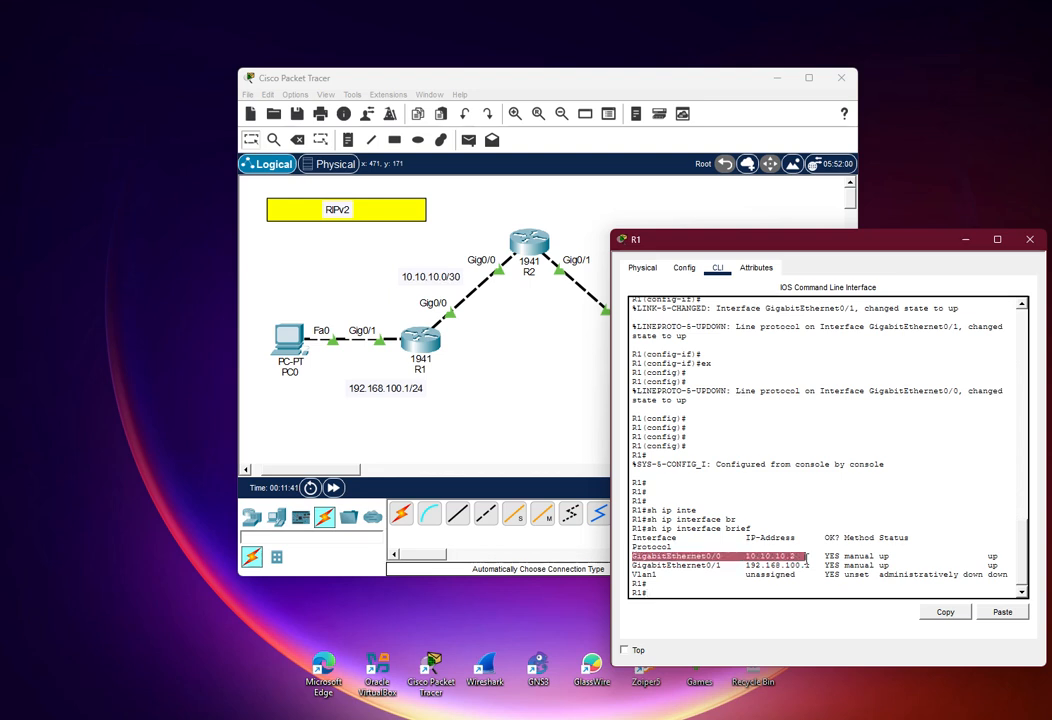
left_click(703, 591)
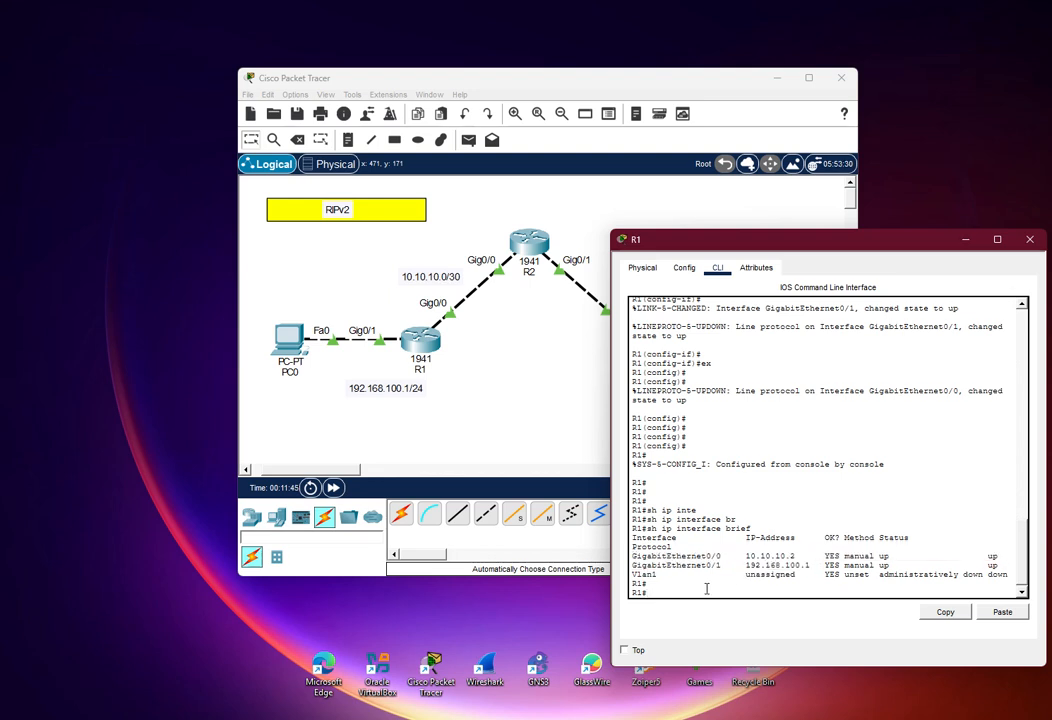
Display R1's routing table with sh ip route
type("sh ip route")
key("Return")
key("Return")
Enter global configuration mode on R1 and start RIP configuration with router rip
type("conf t")
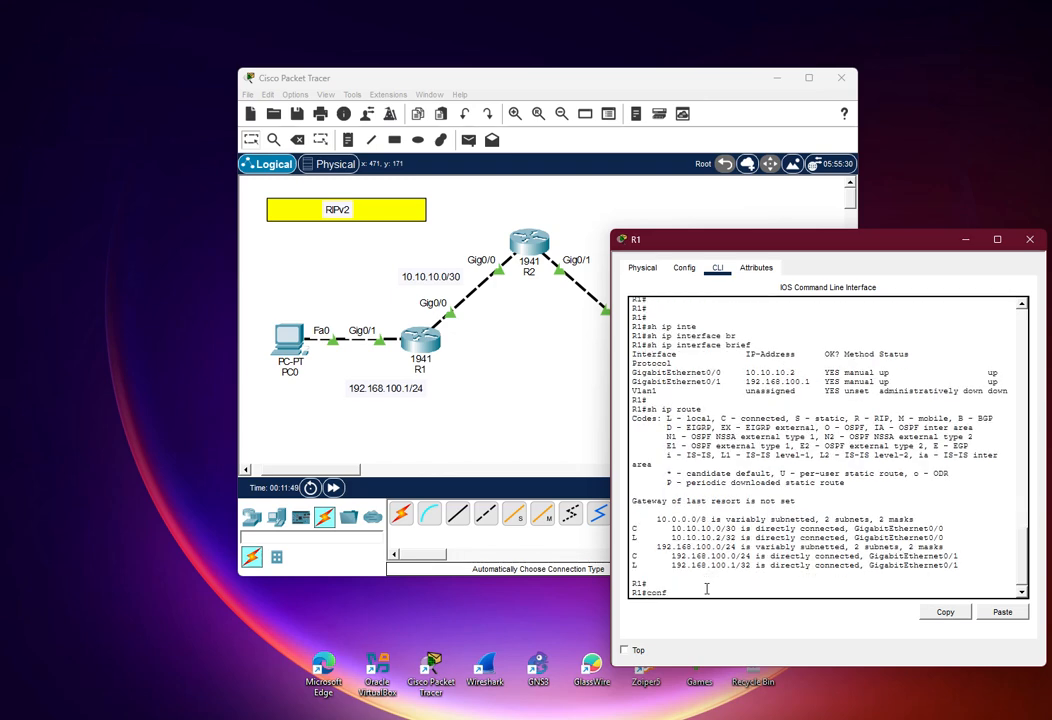
key("Return")
type("router")
key("Tab")
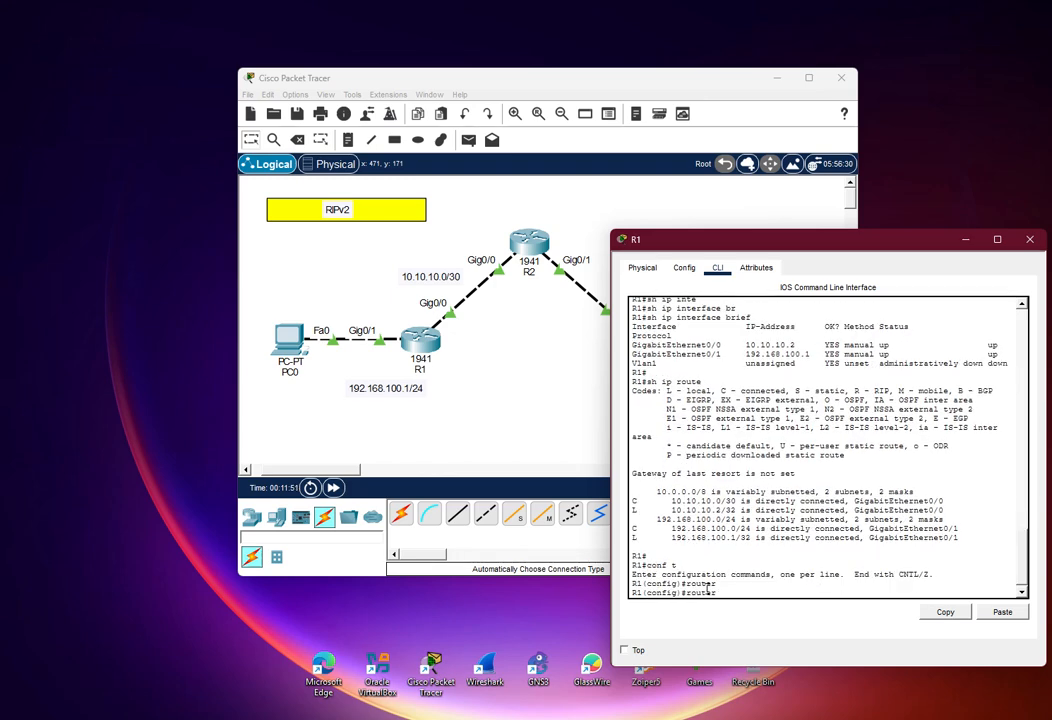
type("rip")
key("Return")
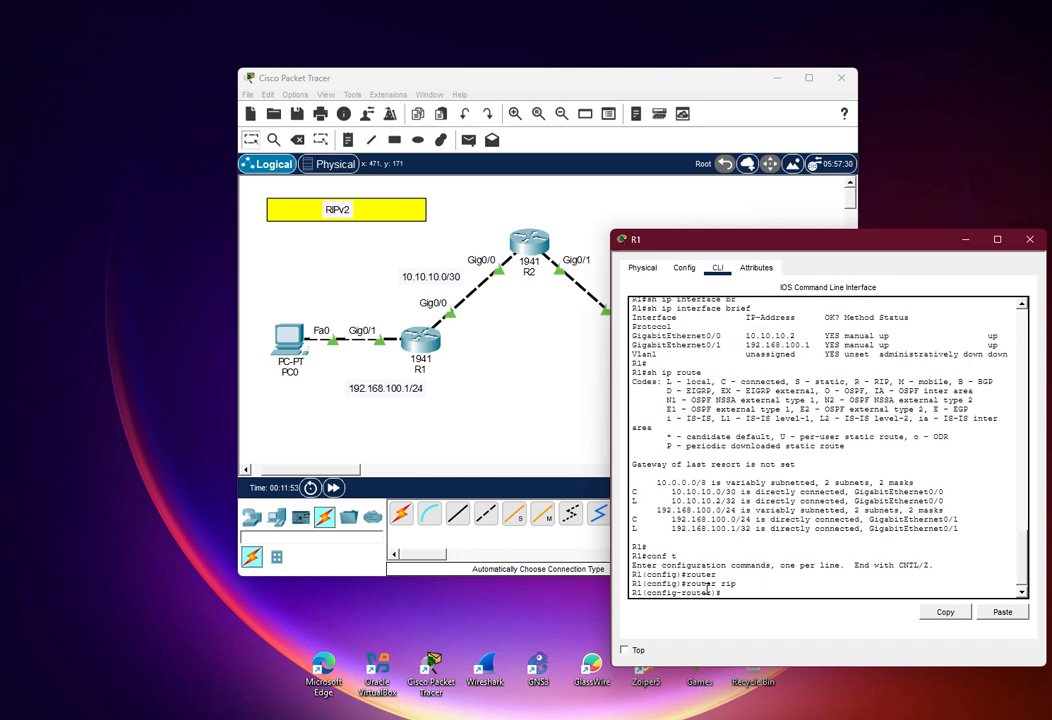
Set RIP to version 2 on R1 and disable automatic summarization with no auto-summary
type("ver")
key("Tab")
type("2")
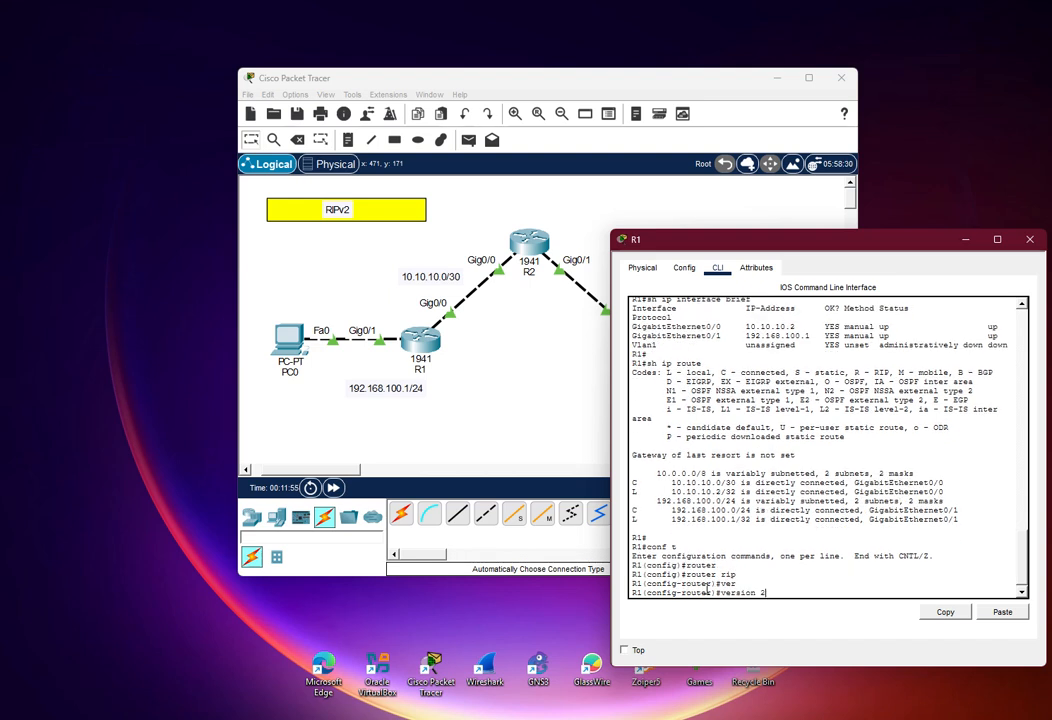
key("Return")
type("no aut")
key("Tab")
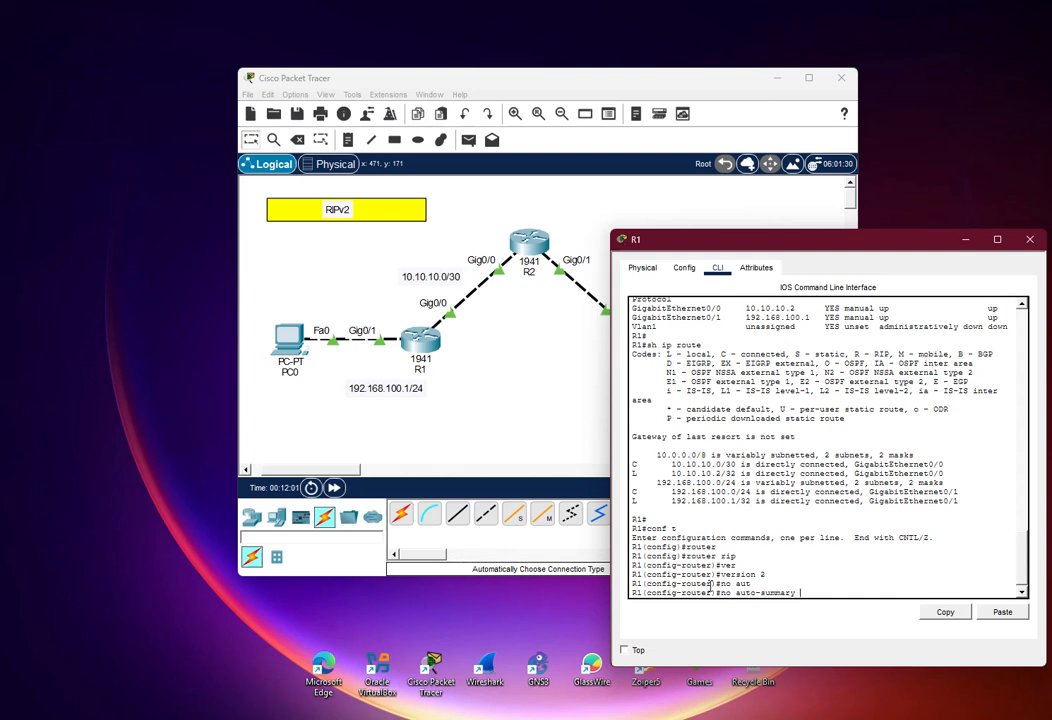
key("Return")
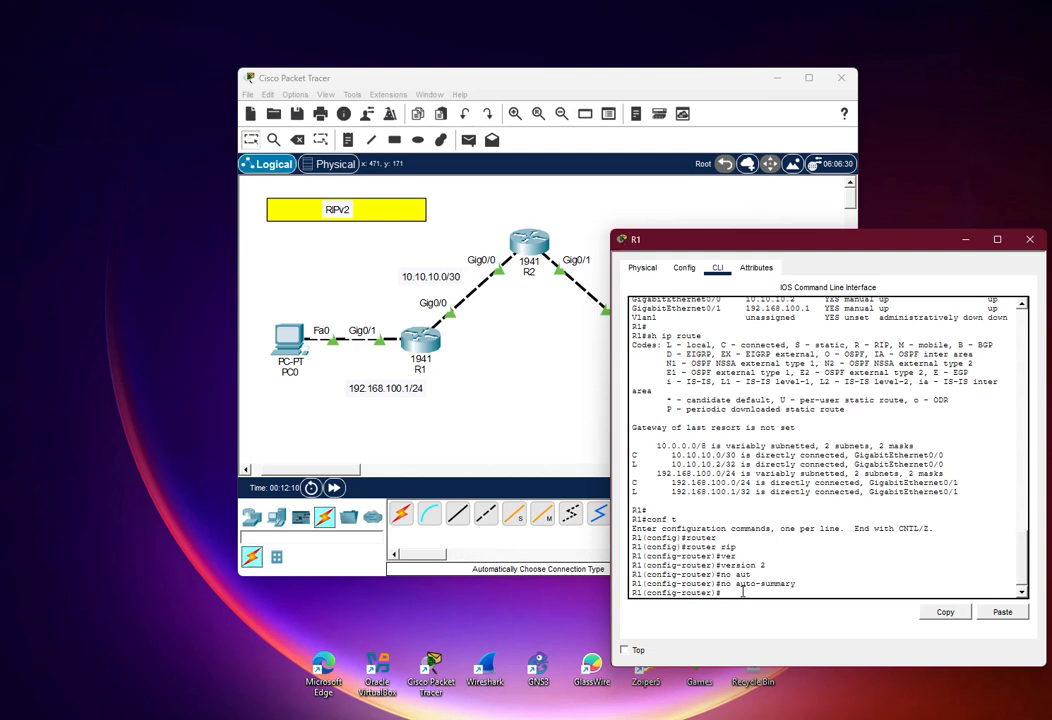
Advertise network 10.10.10.0 in R1's RIP configuration
type("10.10.10.0")
key("Home")
type("network")
key("Return")
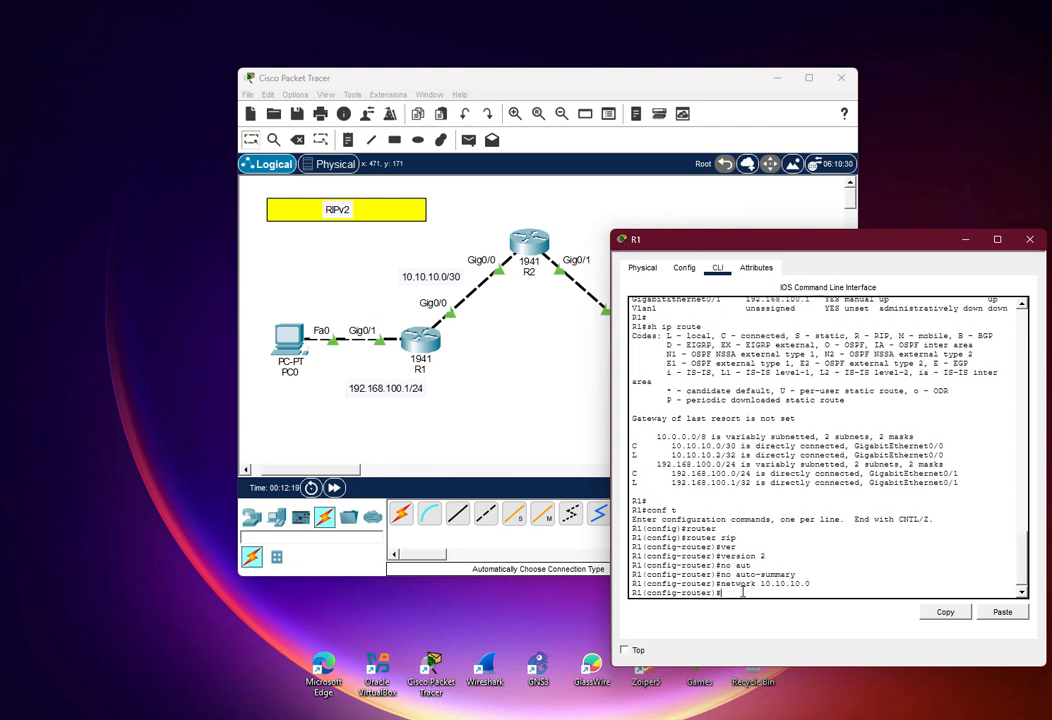
Add network 192.168.100.0 to R1's RIP configuration and exit back to privileged mode
type("net")
key("Tab")
type("19")
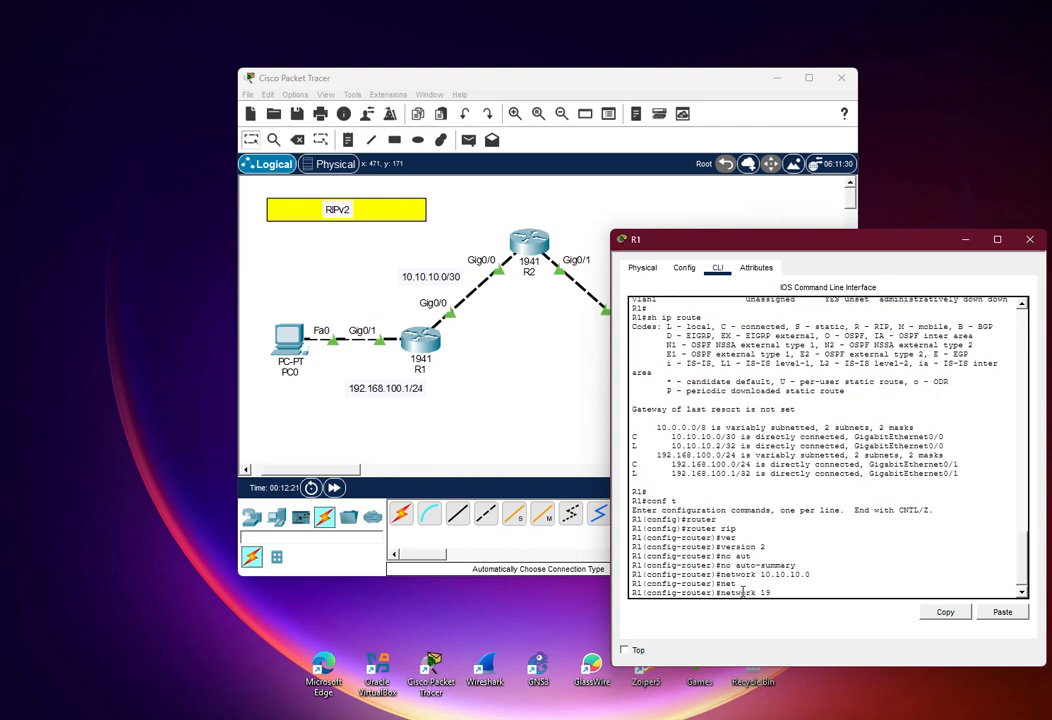
type("2.168.100.0")
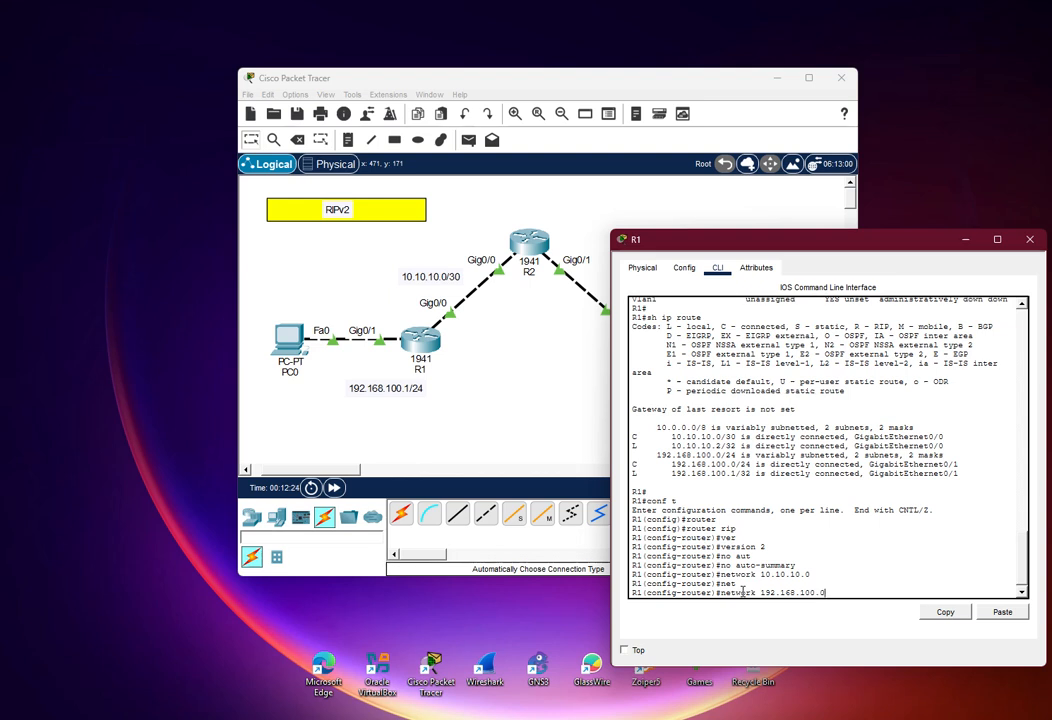
key("Return")
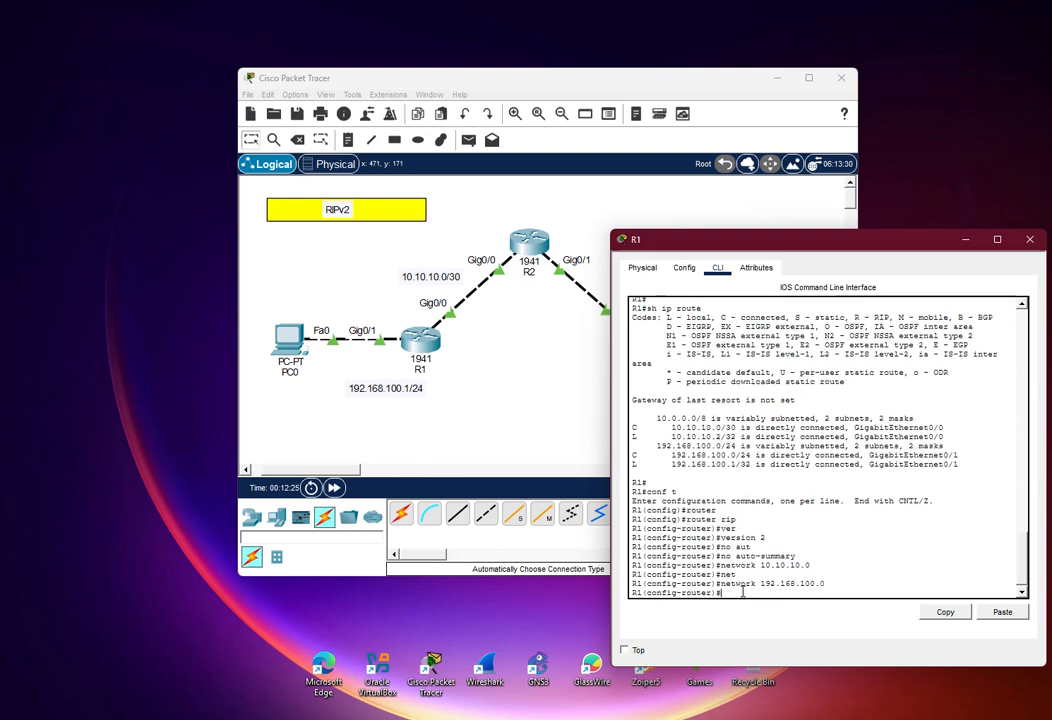
type("ex")
key("Return")
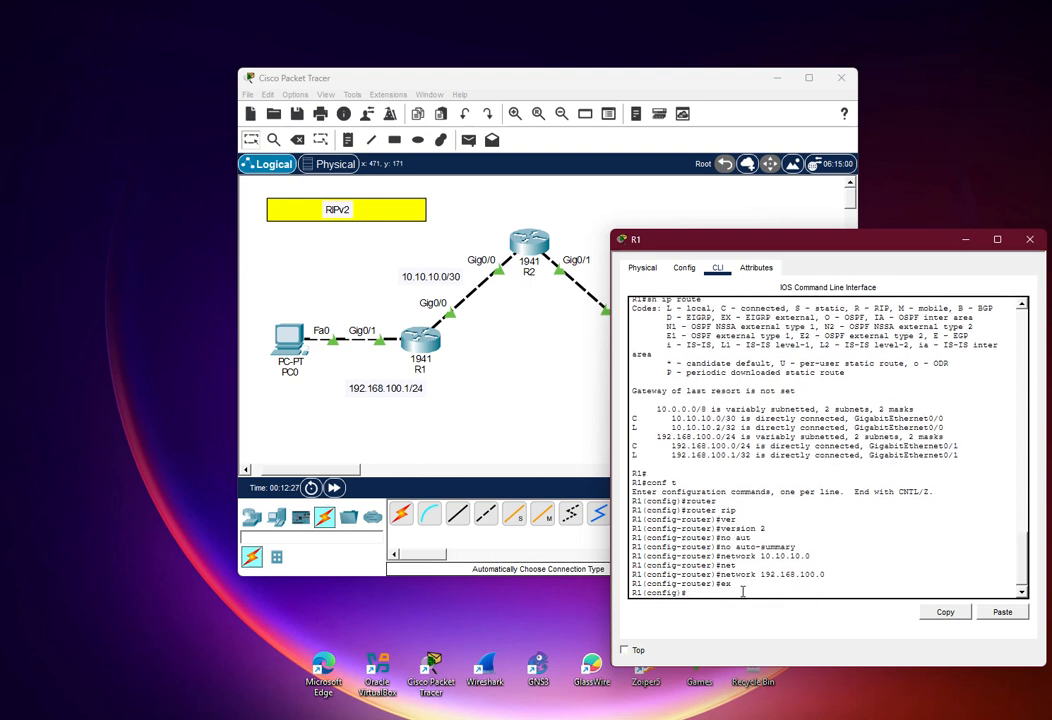
type("ex")
key("Return")
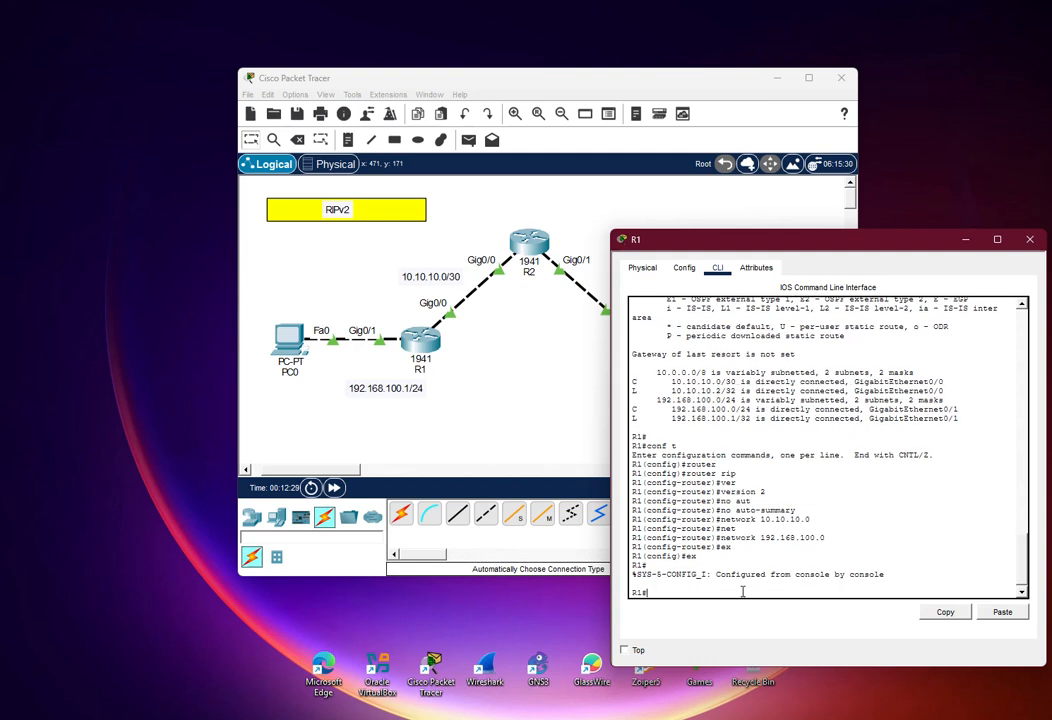
Run sh ip protocols on R1 and examine the RIP details and the networks being routed
type("sh ip pro")
key("Tab")
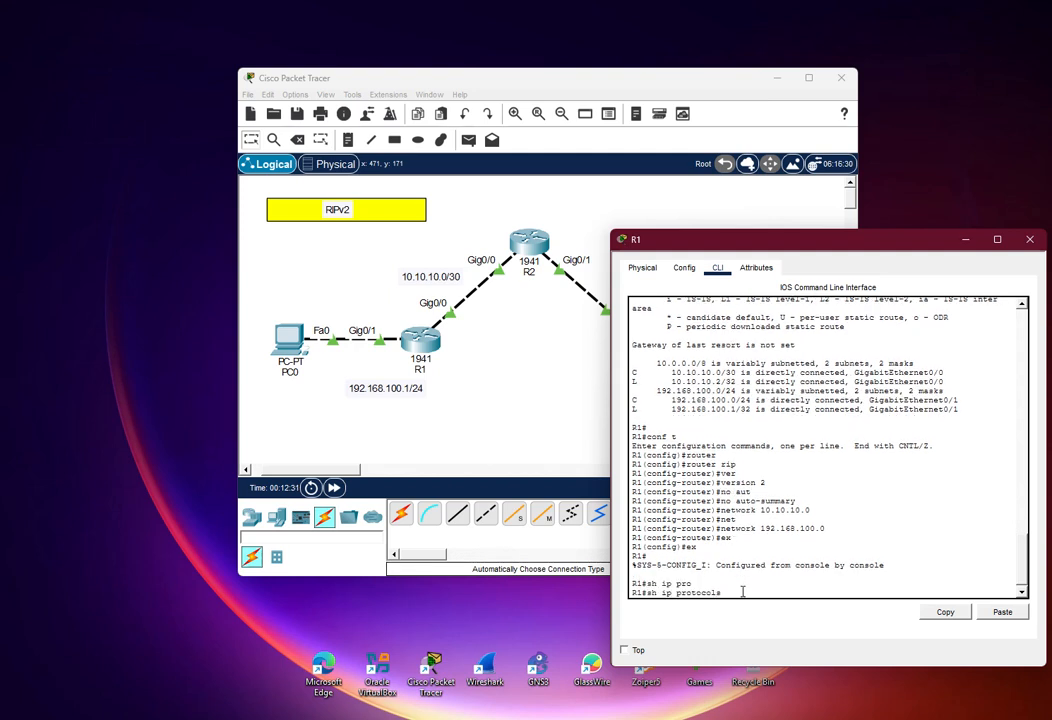
key("Return")
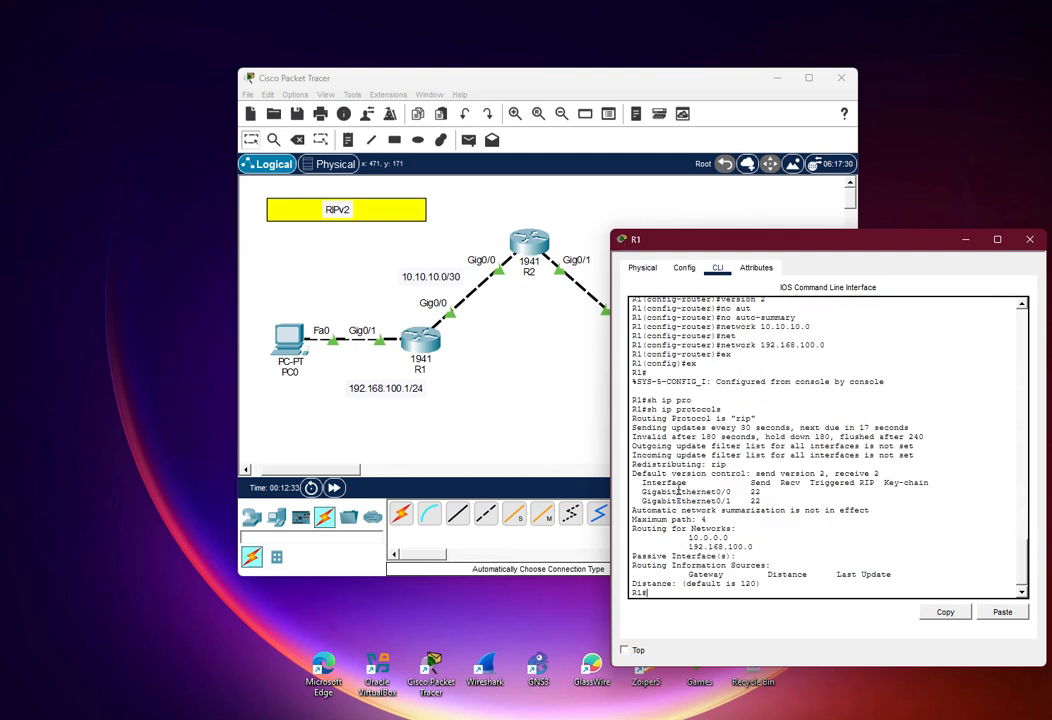
left_click_drag(631, 409, 927, 574)
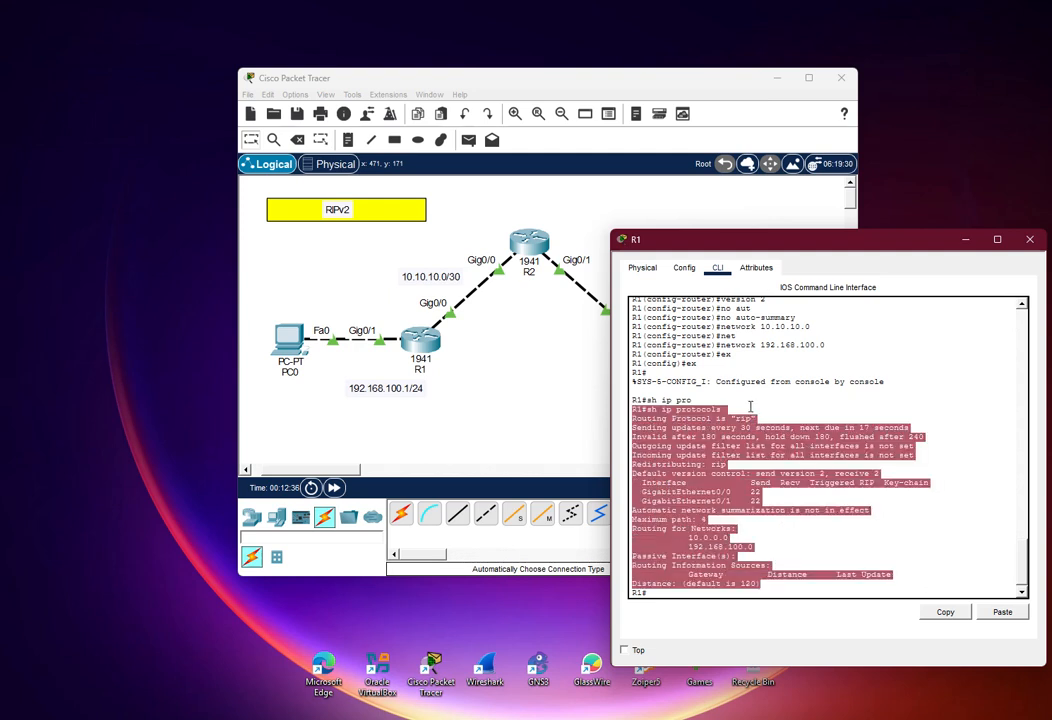
left_click(720, 422)
left_click(768, 413)
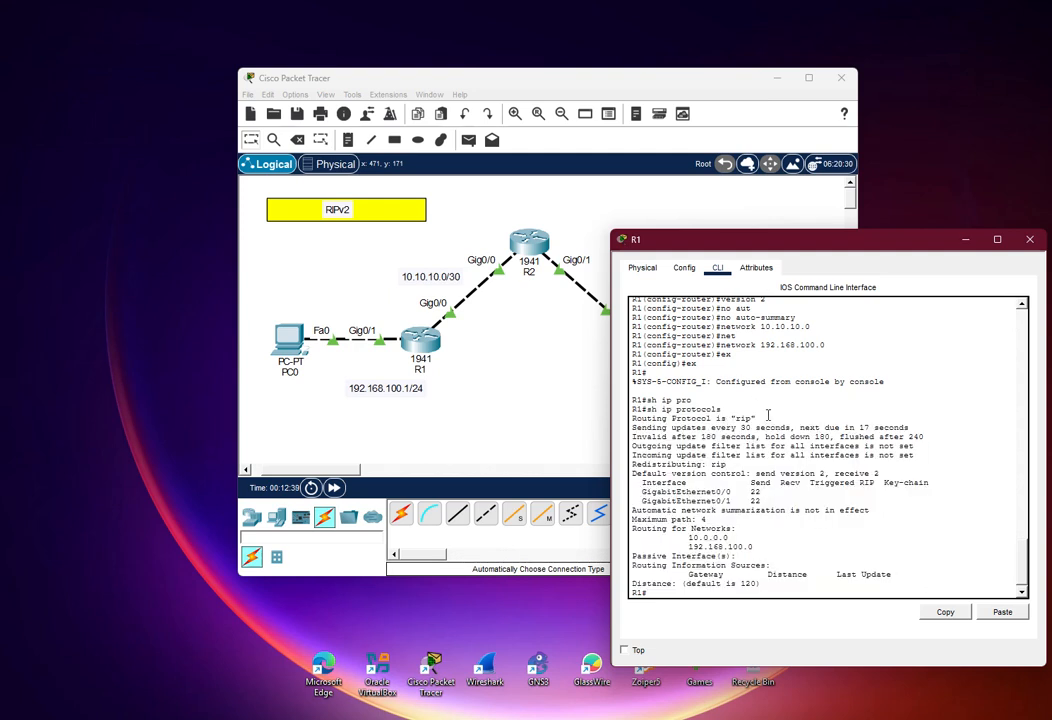
left_click_drag(690, 528, 788, 553)
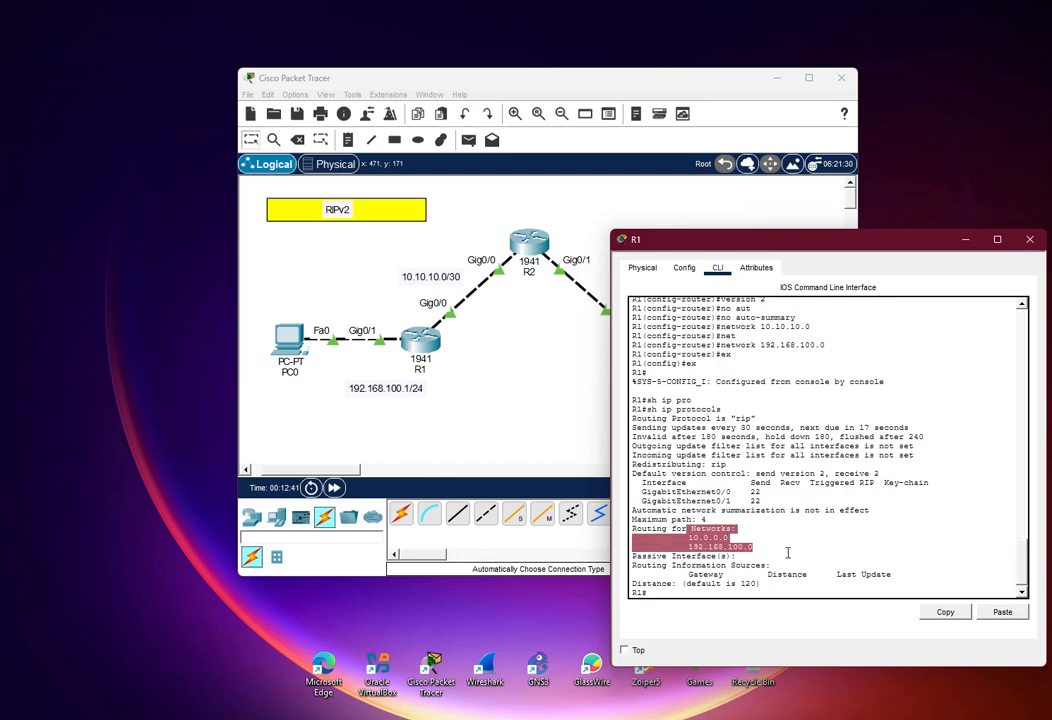
left_click(788, 553)
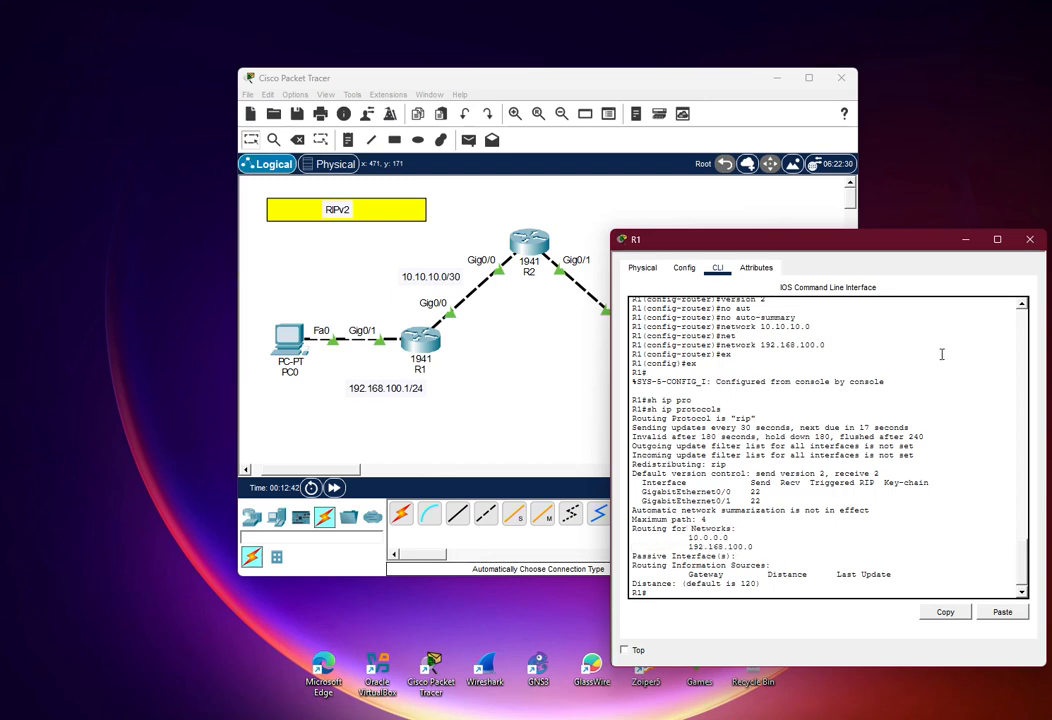
Put R1's window away, open R2's command line and enter global configuration mode with conf t
left_click_drag(940, 260, 482, 262)
left_click(535, 251)
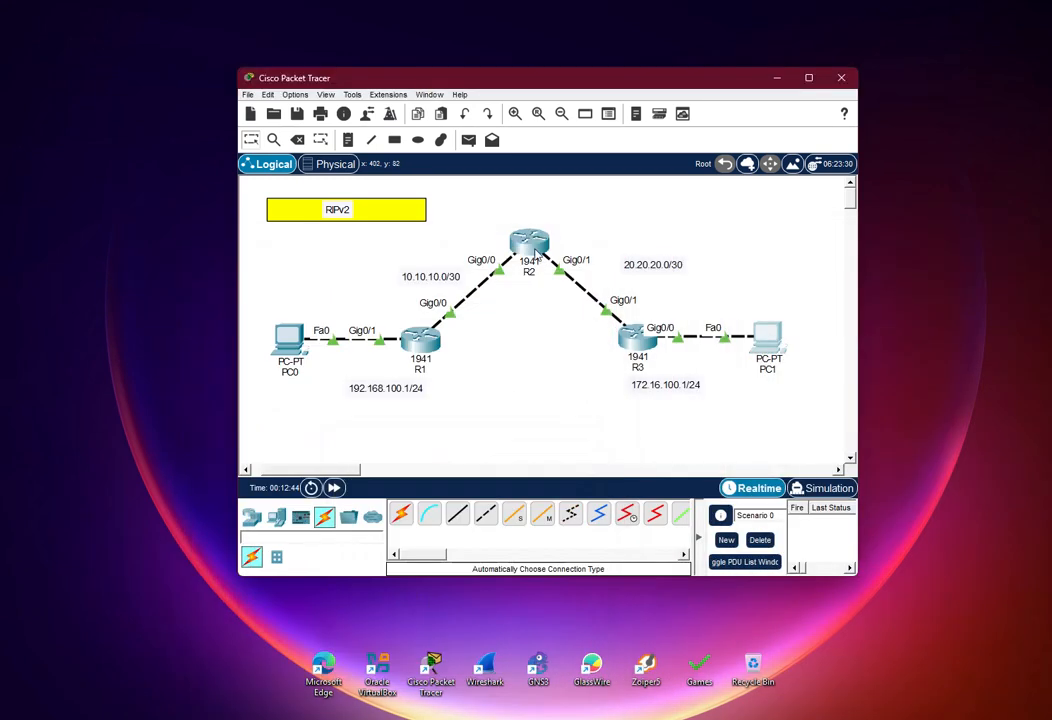
left_click(530, 243)
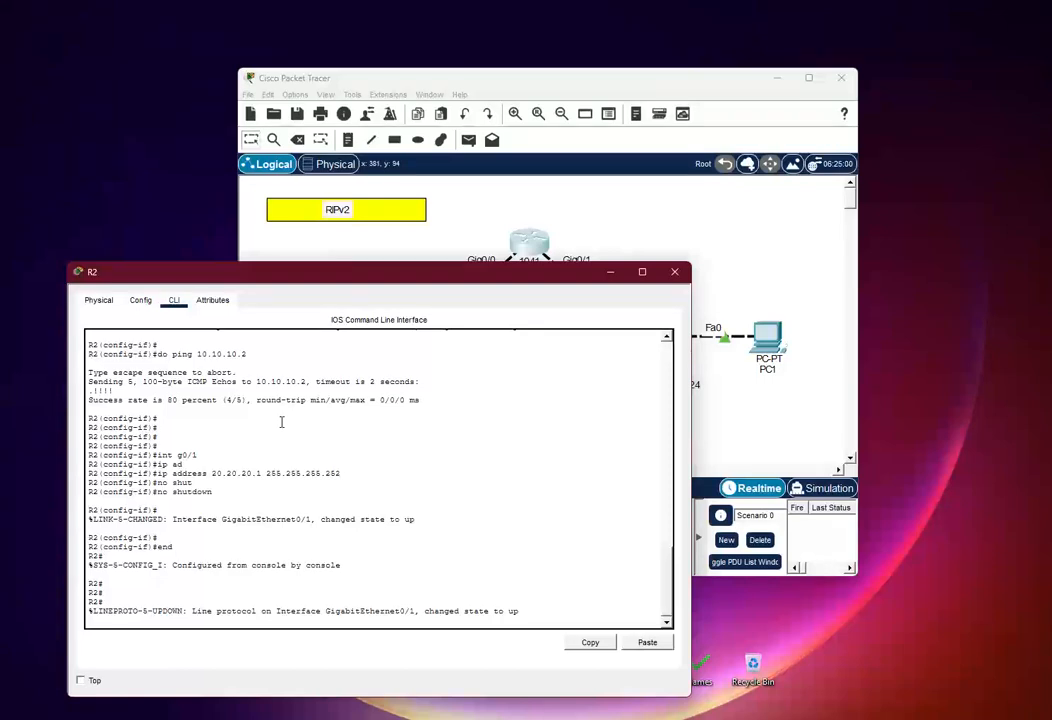
key("Return")
key("Return")
key("Return")
type("c")
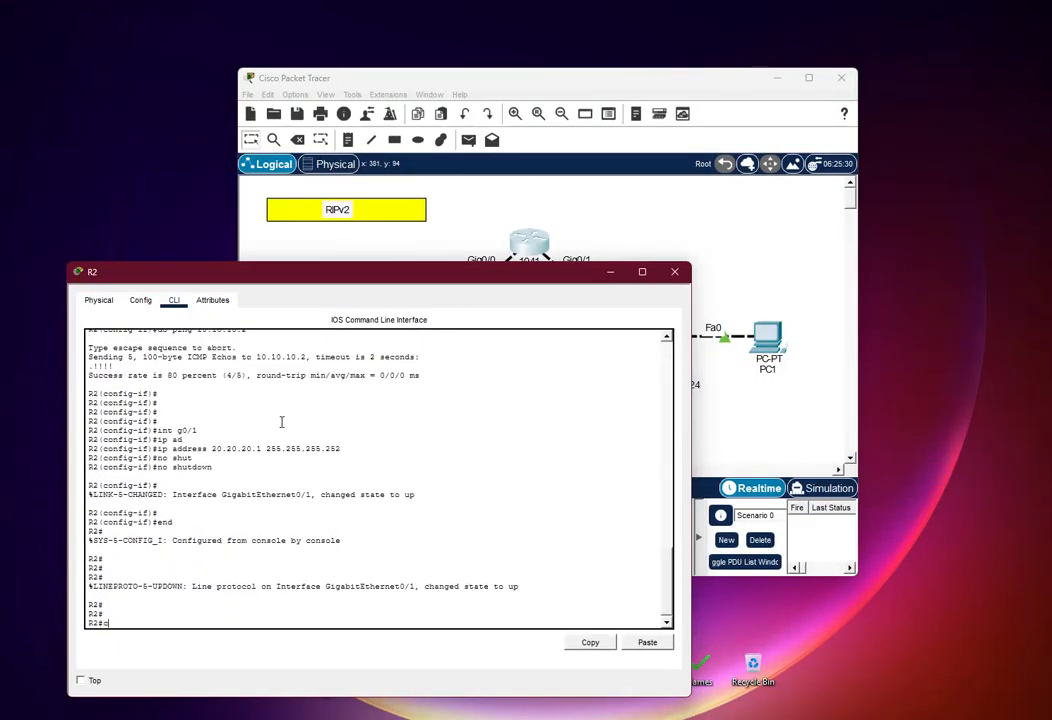
type("onf t")
key("Return")
key("Return")
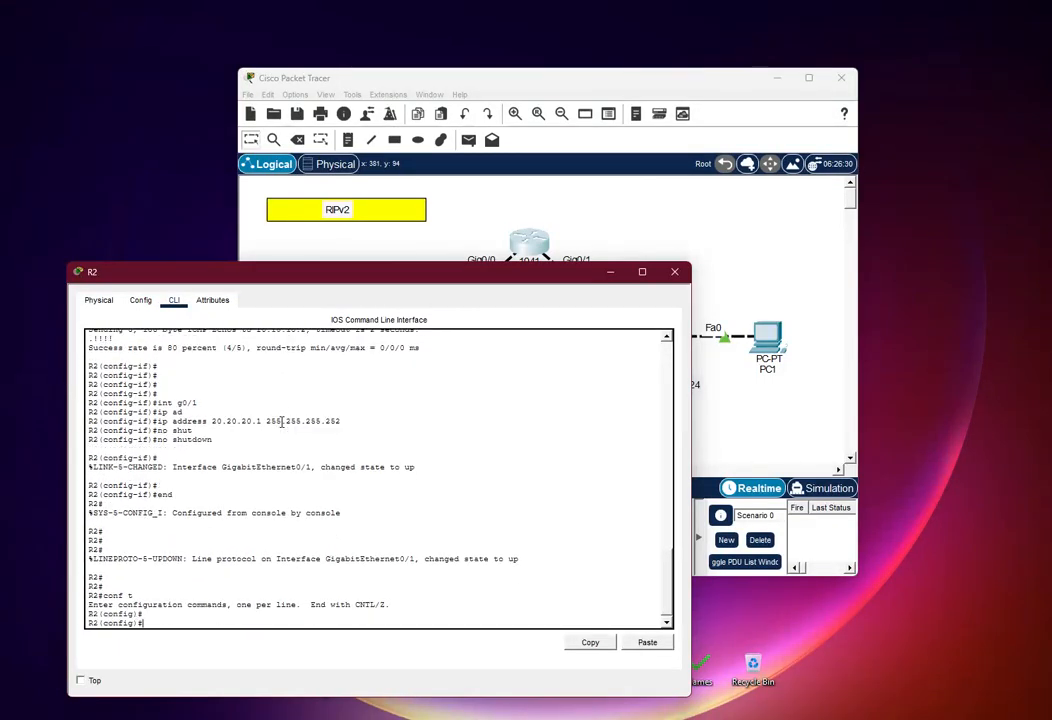
Display R2's routing table from configuration mode with do sh ip route
type("do sh ip route")
key("Return")
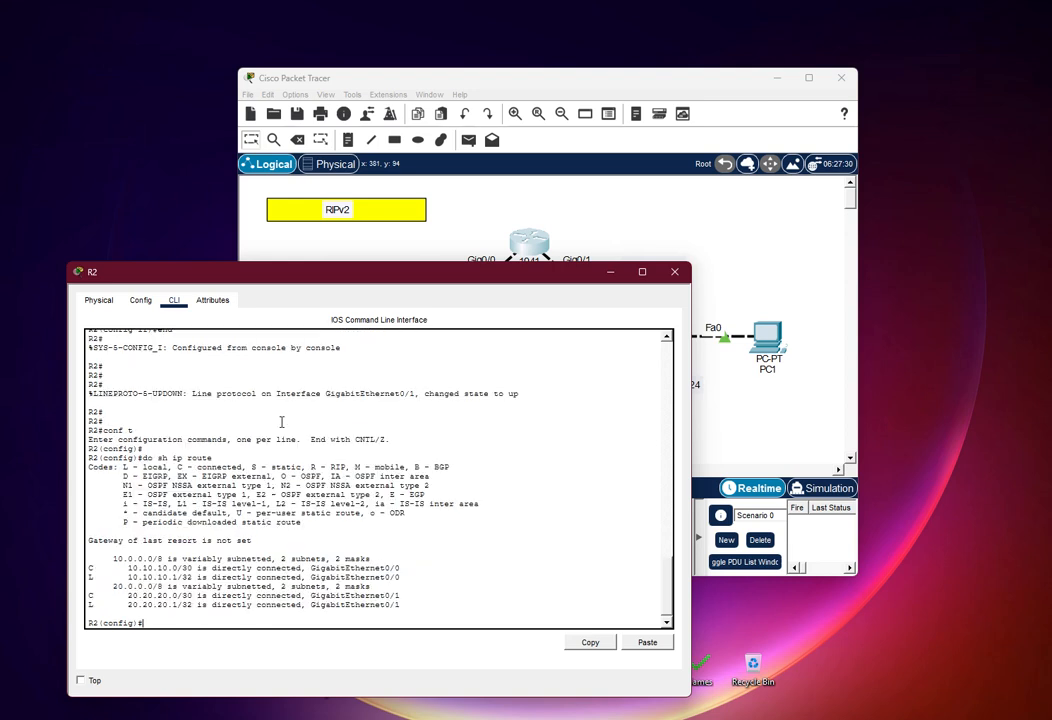
key("Return")
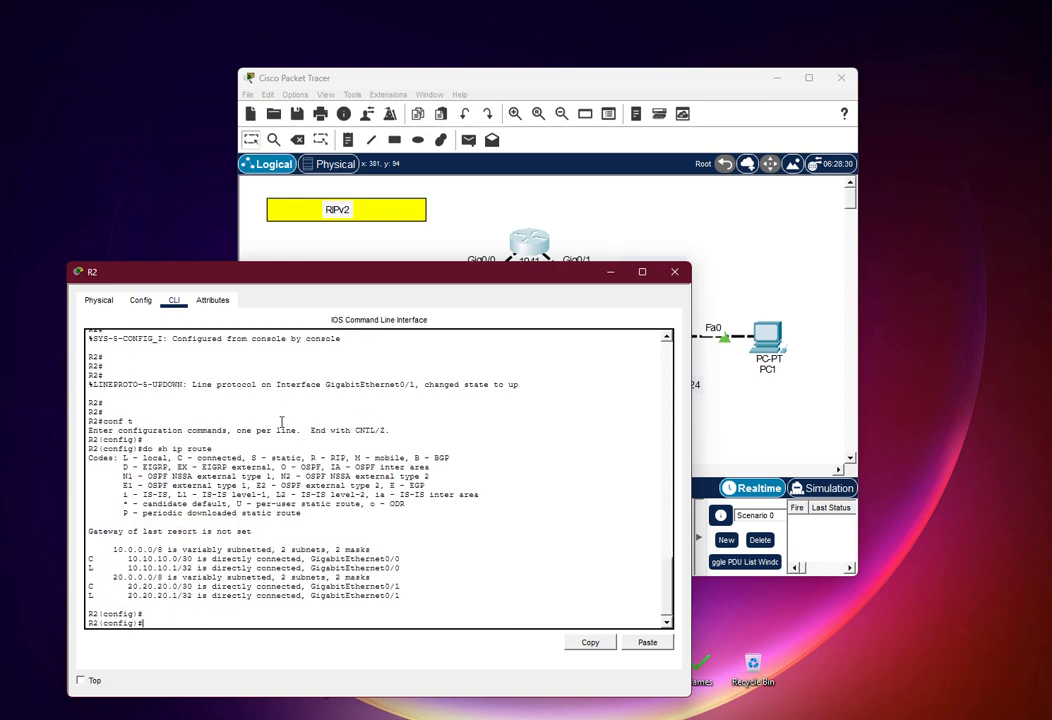
Start RIP configuration on R2 with router rip
type("router")
key("Tab")
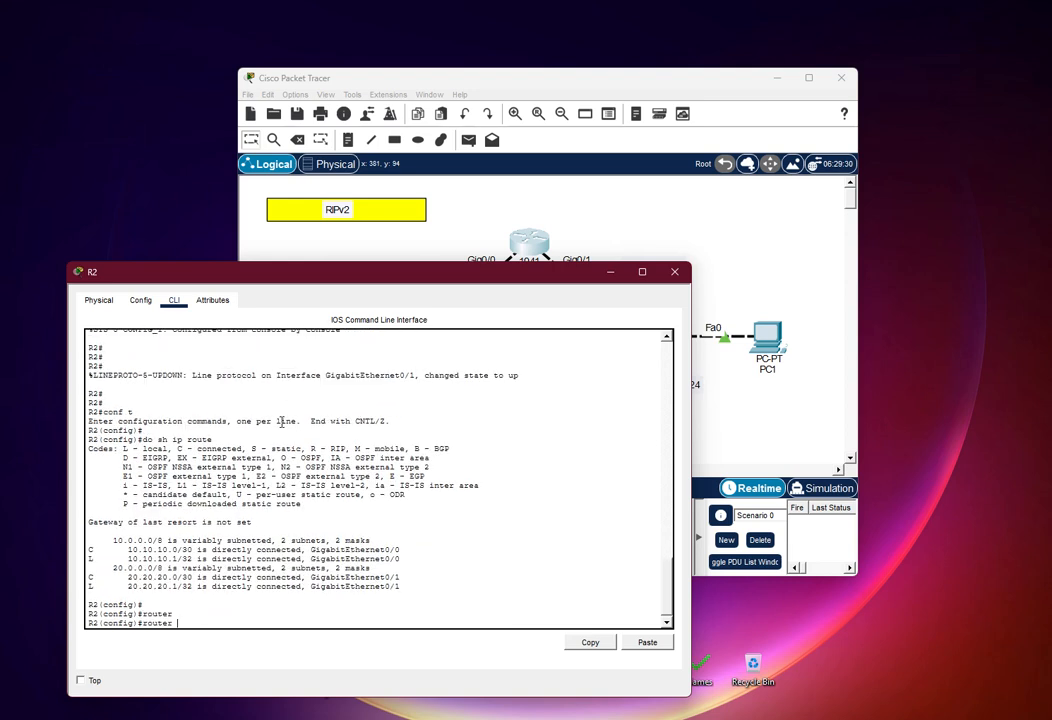
type("roipip")
key("Tab")
key("Return")
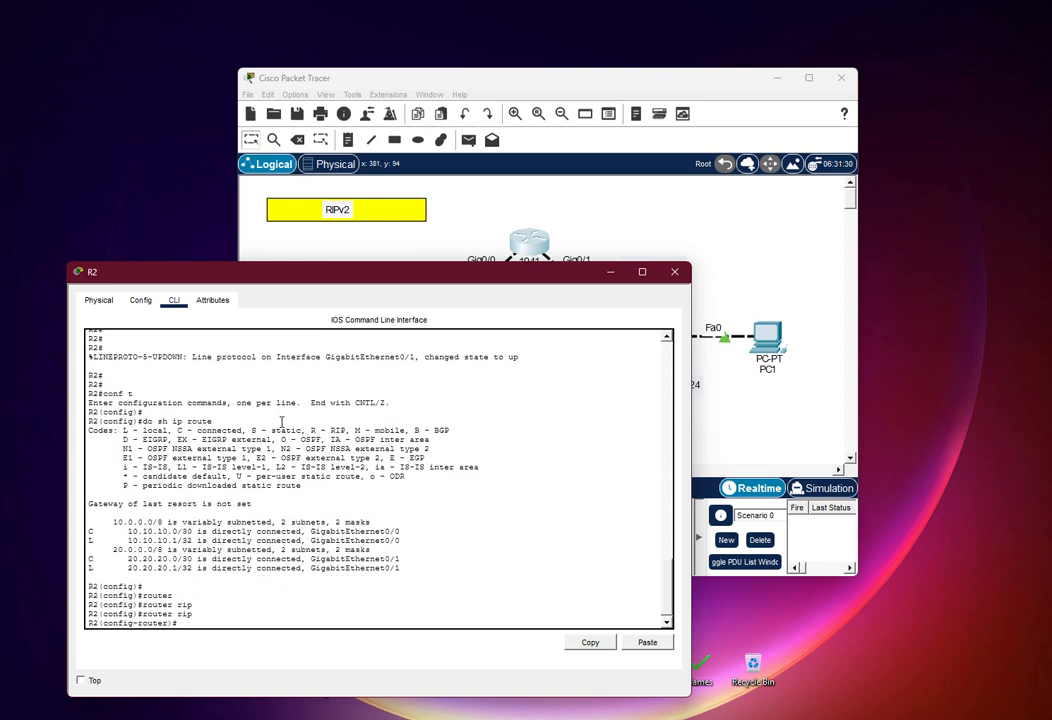
Set R2's RIP process to version 2 and disable automatic summarization with no auto-summary
type("ver")
key("Tab")
key("Return")
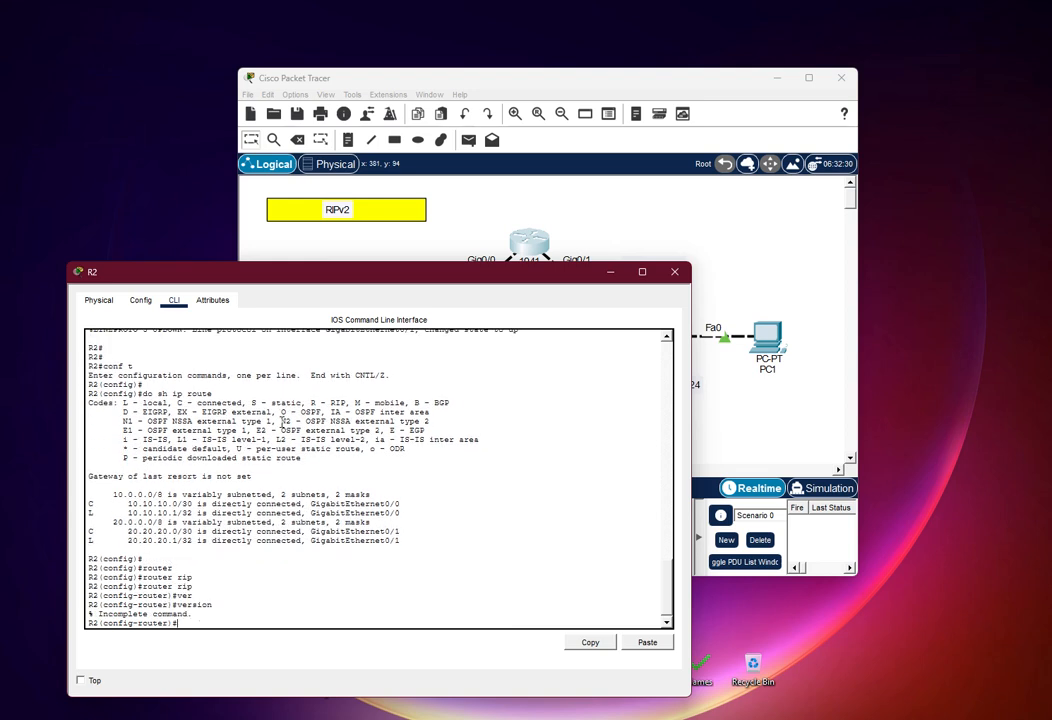
type("version 2")
key("Return")
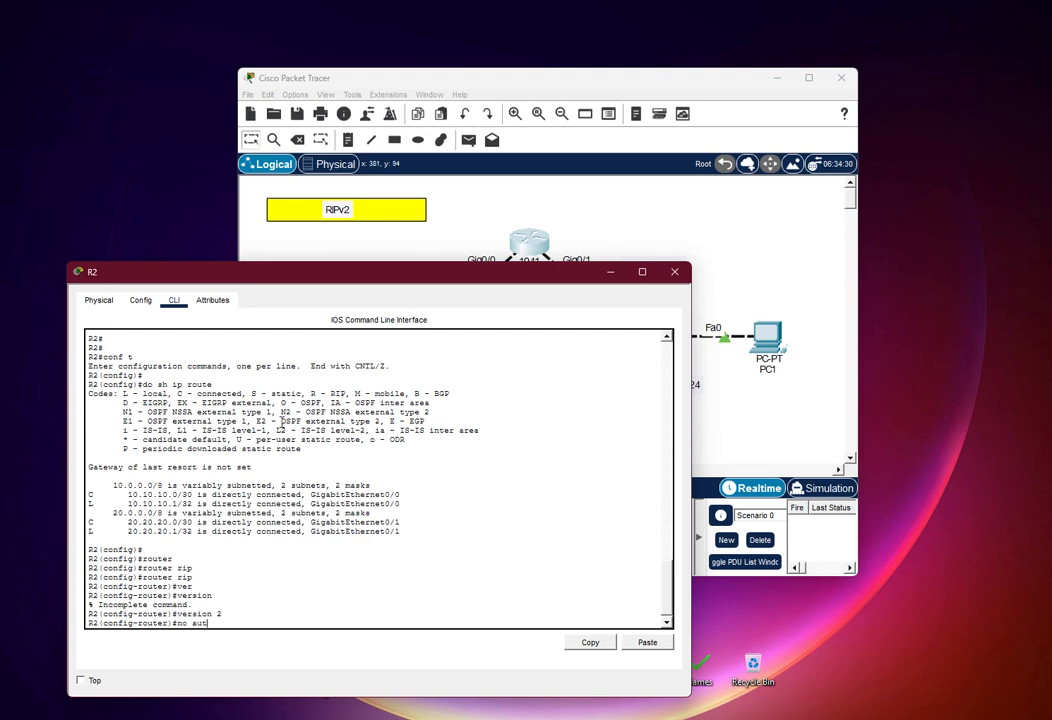
type("no aut")
key("Tab")
key("Return")
Add networks 10.10.10.0 and 20.20.20.0 to RIP on R2, and return to privileged EXEC mode
type("net")
key("Tab")
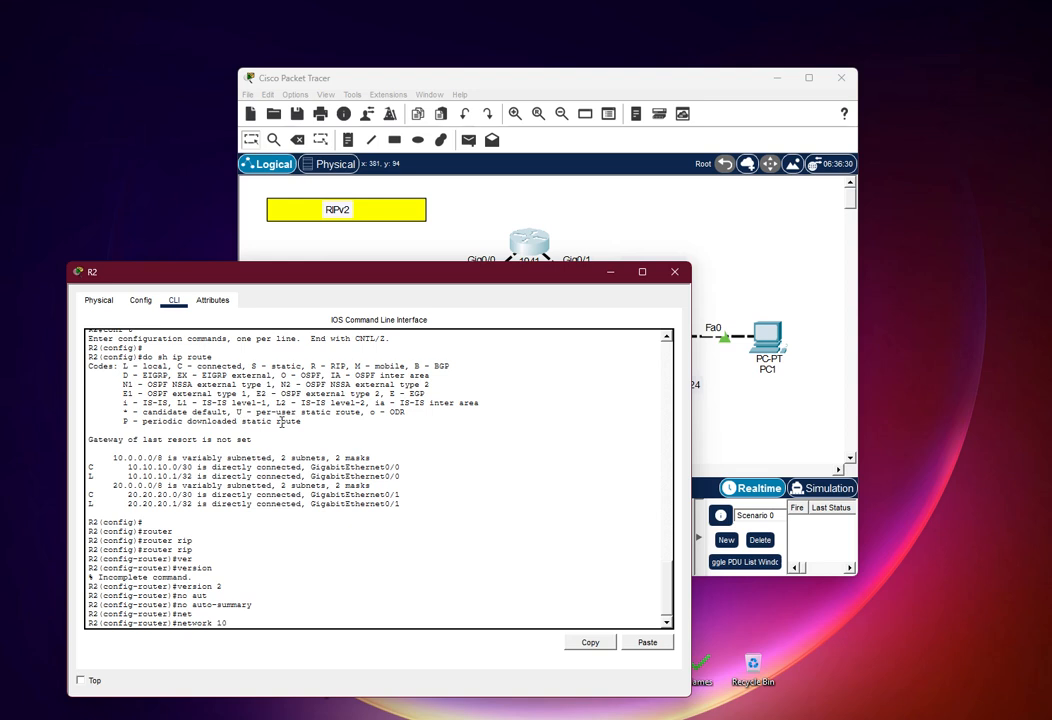
type("10.10.10.0")
key("Return")
type("nfig-router)#n")
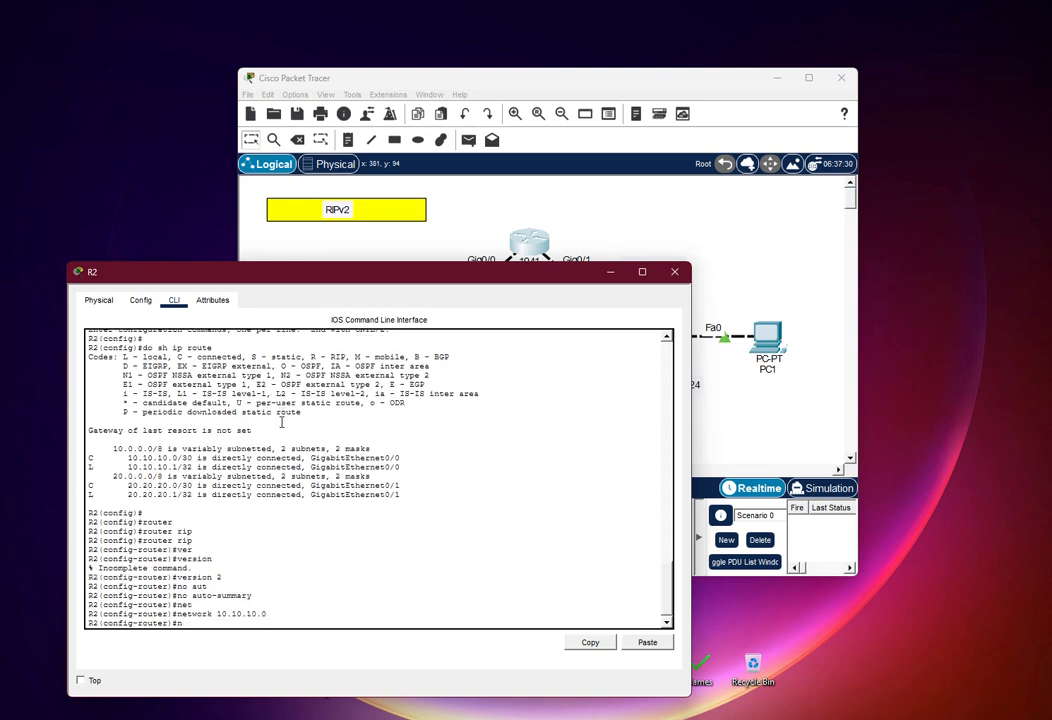
type("et")
key("Tab")
type("20.20.20")
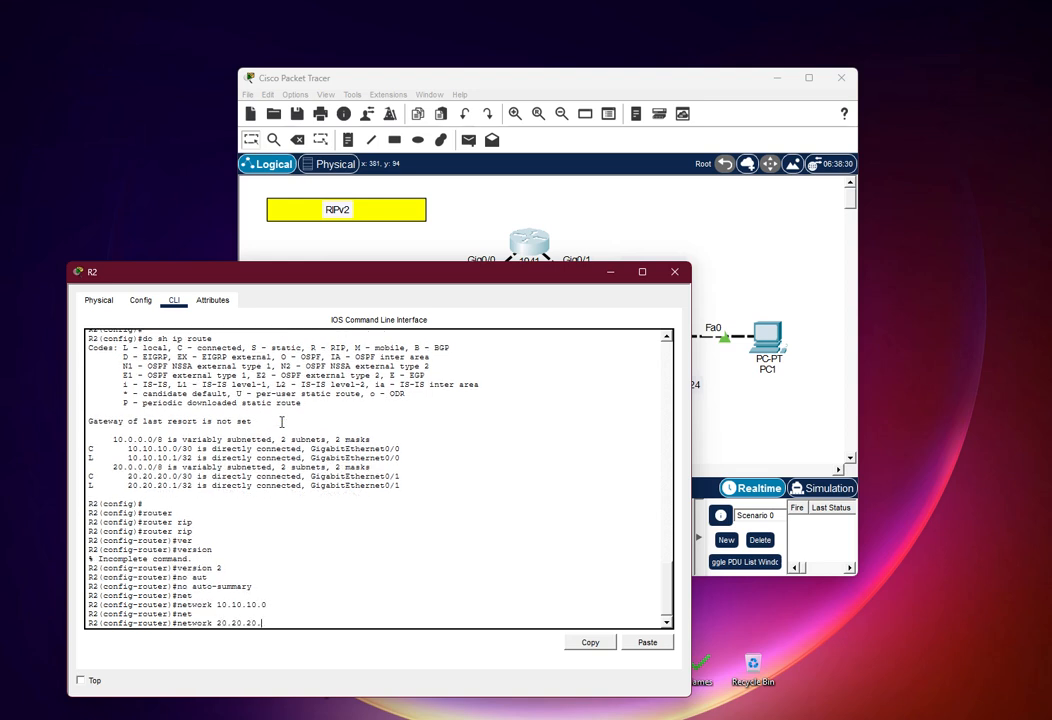
type(".0")
key("Return")
key("Return")
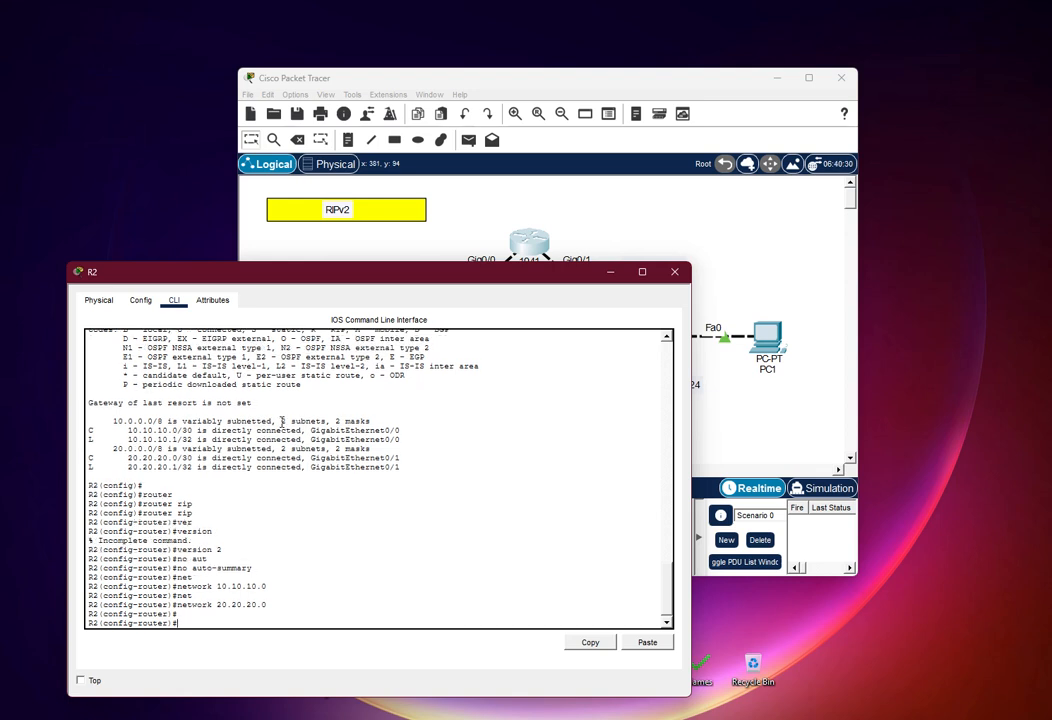
key("ctrl+z")
key("Return")
key("Return")
Run sh ip route on R2 and compare its RIP-learned route with the network topology
type("sh ip route")
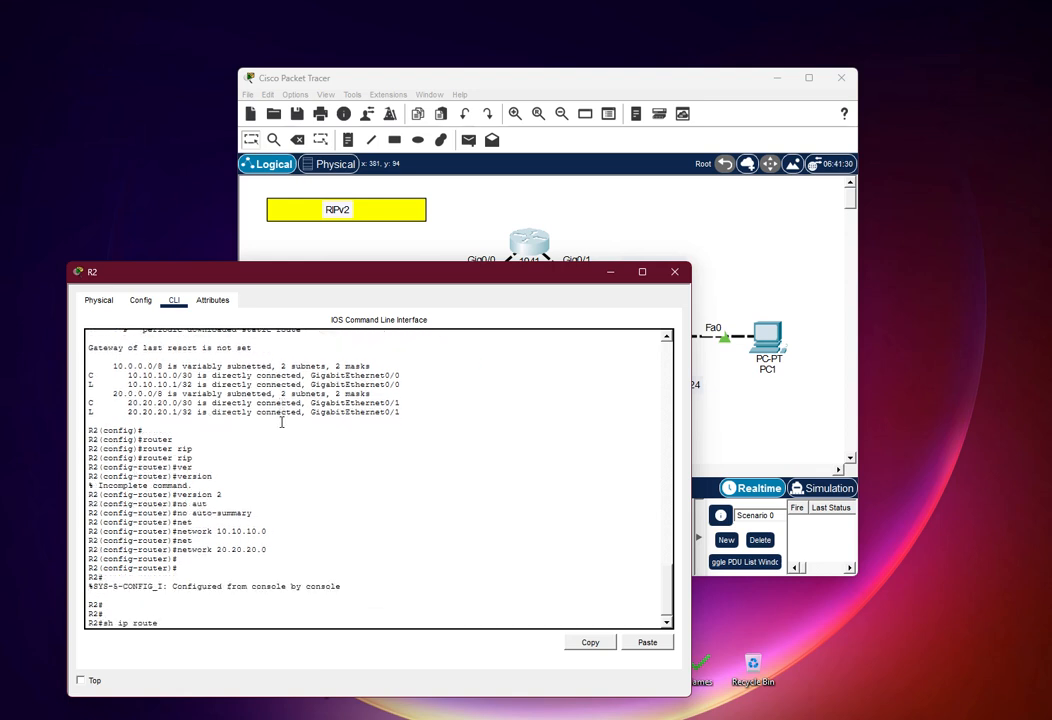
key("Return")
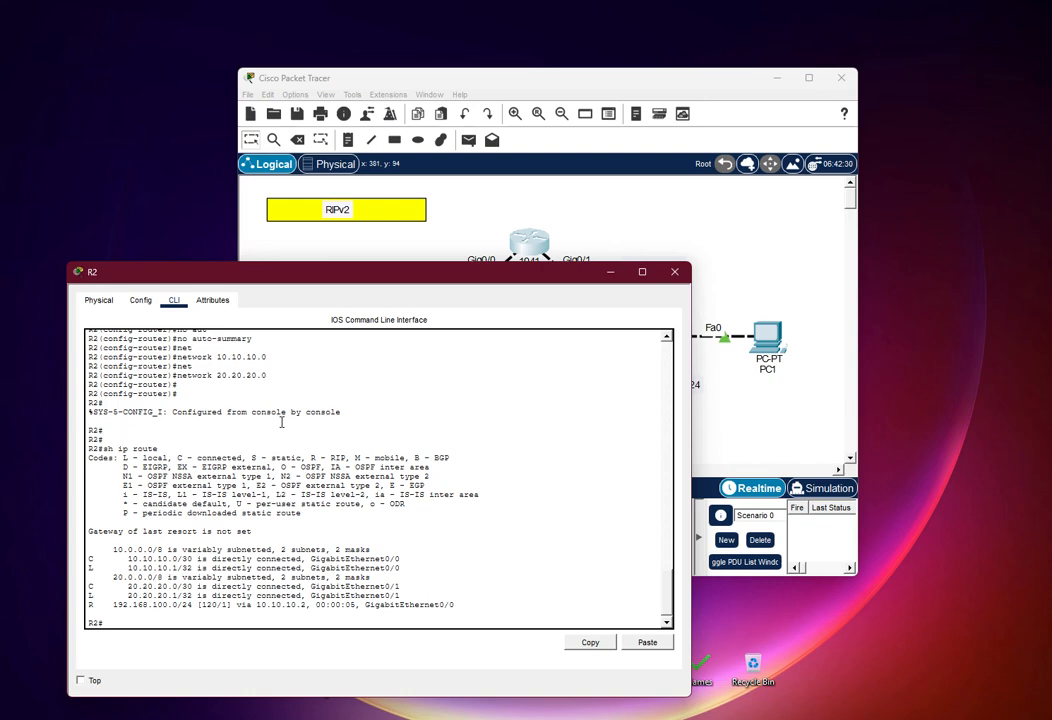
left_click_drag(313, 270, 630, 225)
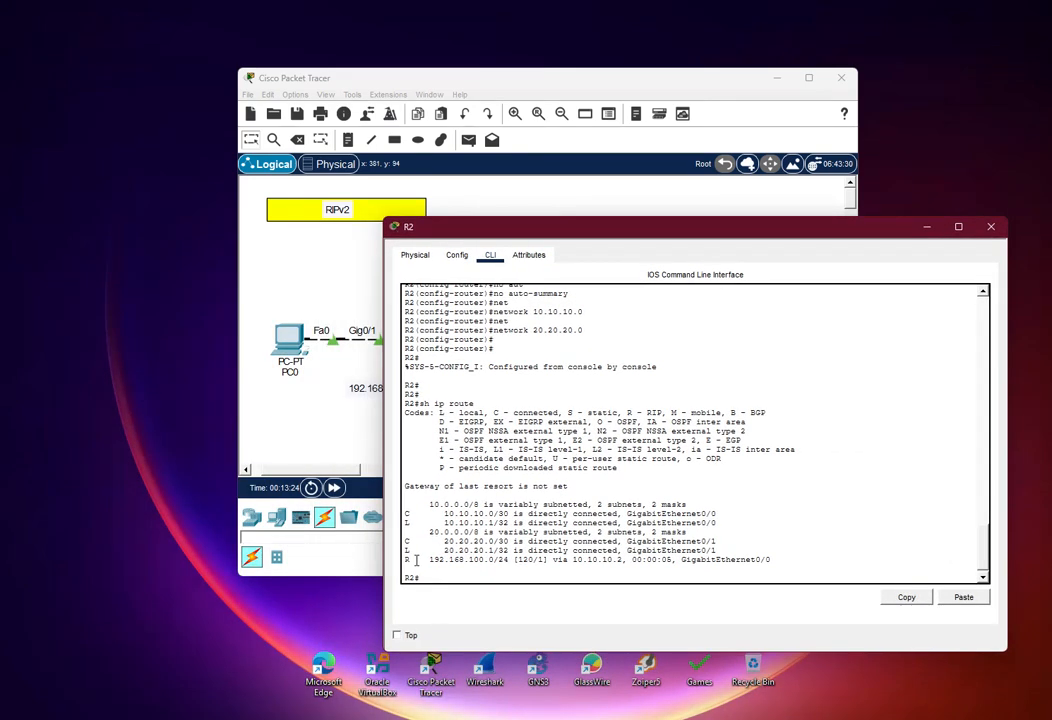
left_click_drag(426, 560, 769, 562)
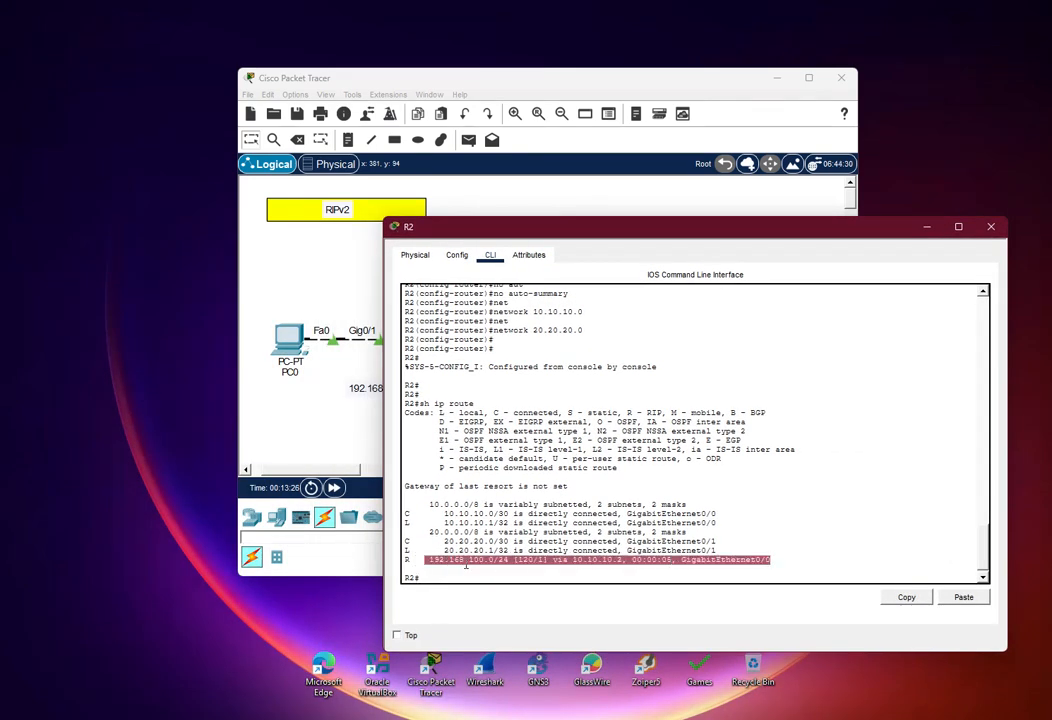
left_click(267, 360)
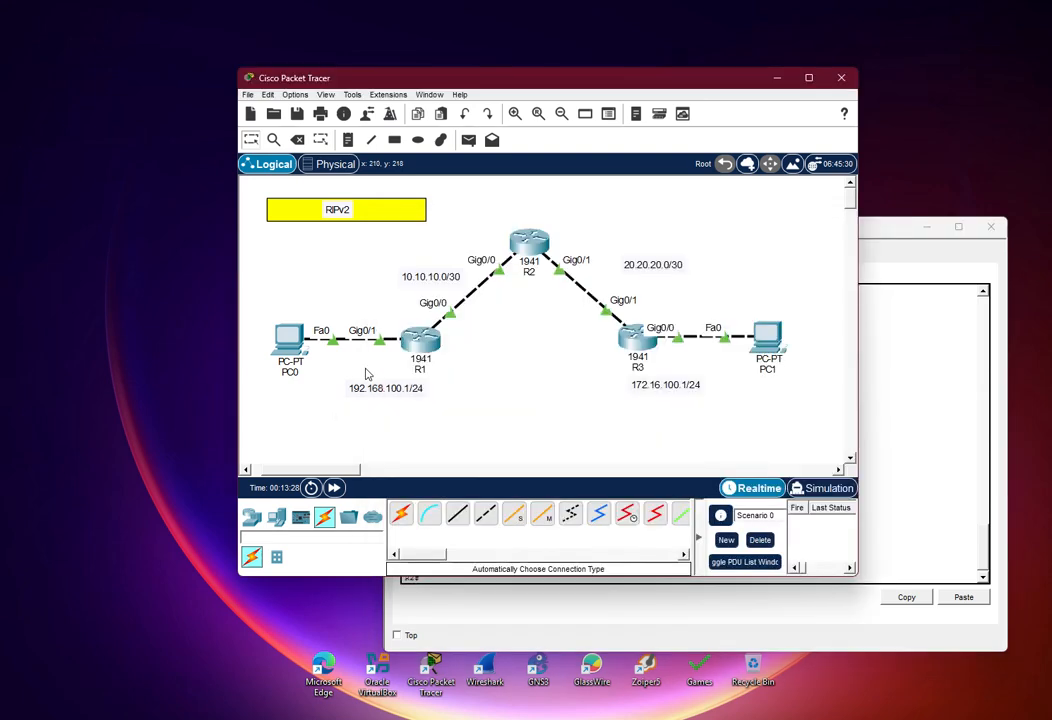
left_click(888, 479)
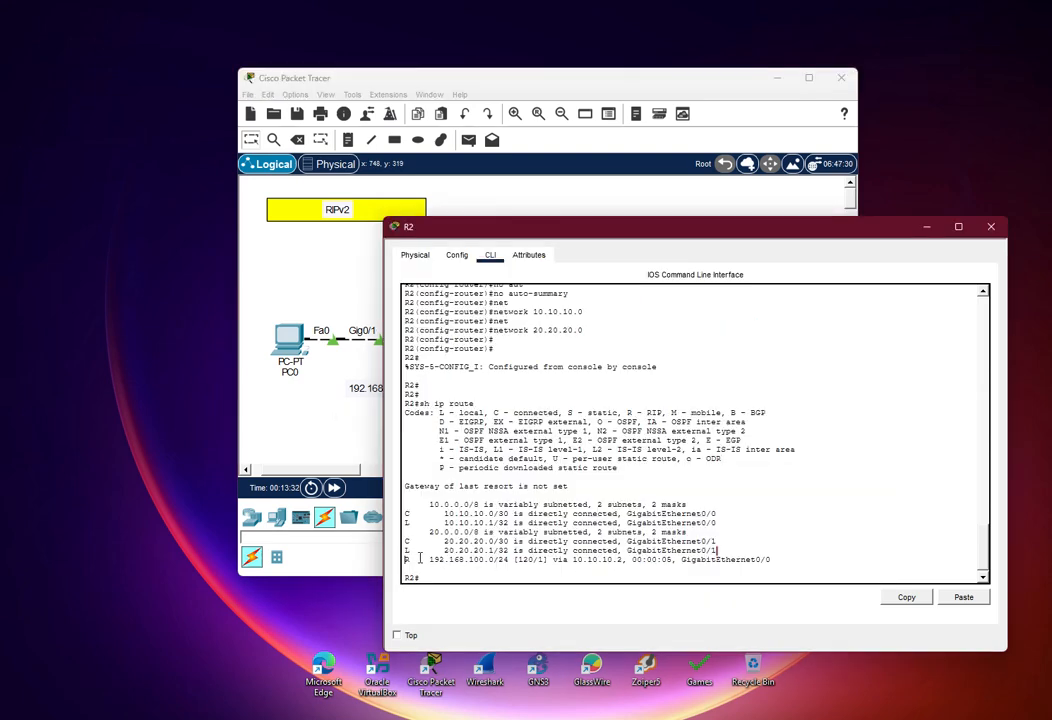
left_click_drag(414, 560, 409, 560)
Open R1's command line, narrow its window and place it so that the R3 side of the topology stays in view
left_click(340, 405)
left_click(414, 352)
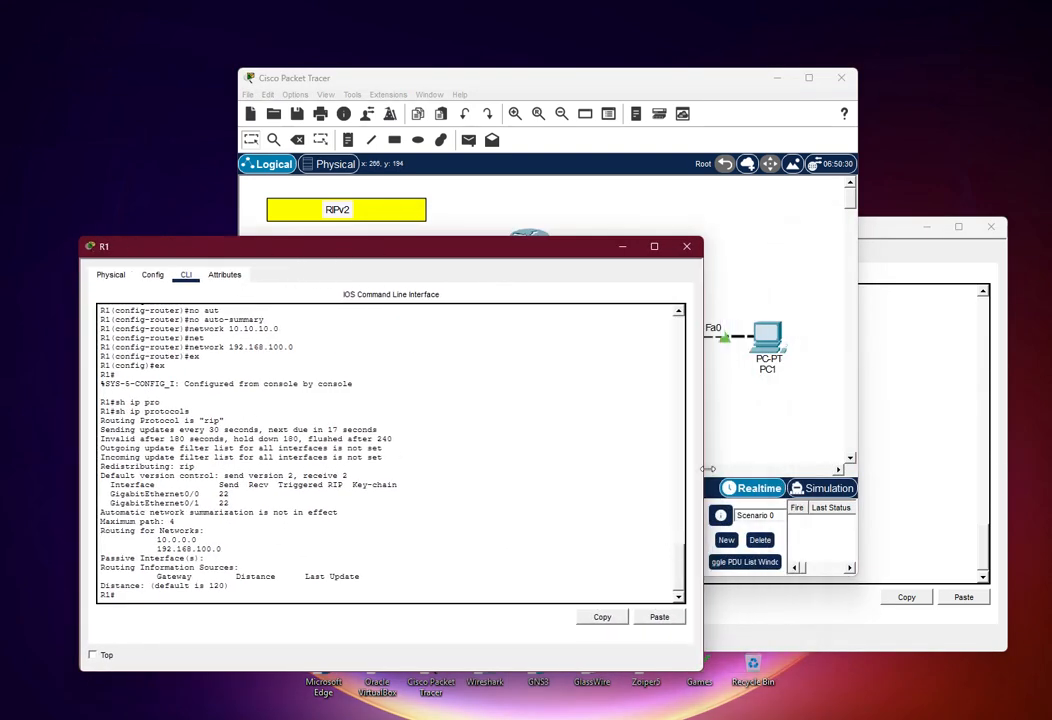
left_click_drag(708, 473, 585, 468)
left_click_drag(415, 252, 362, 266)
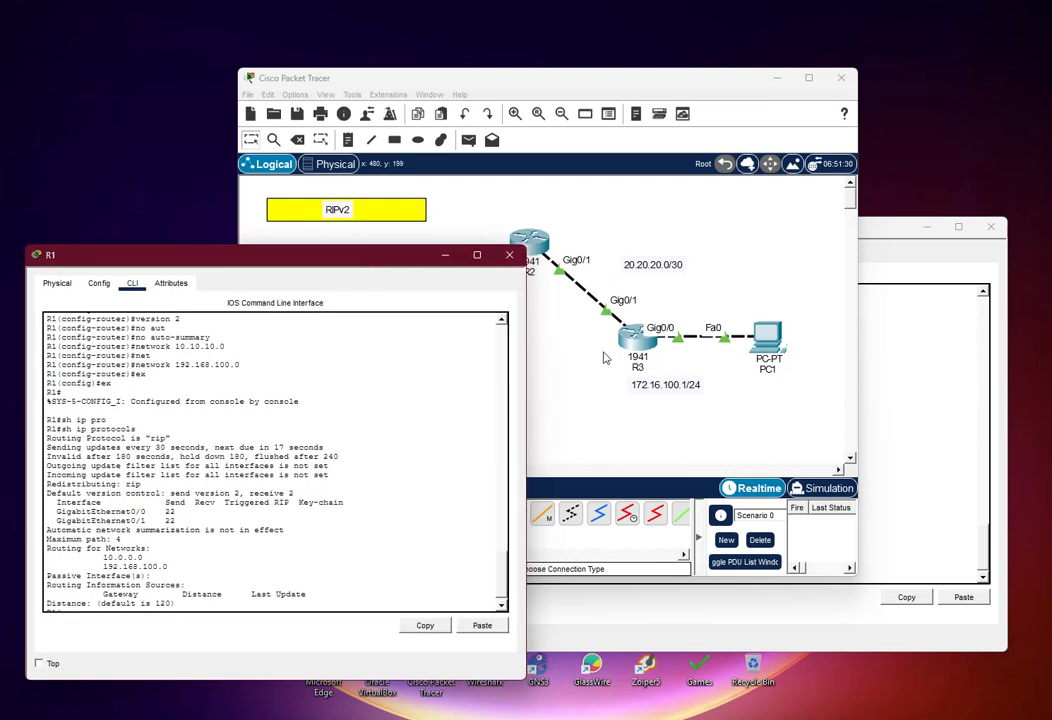
left_click(548, 300)
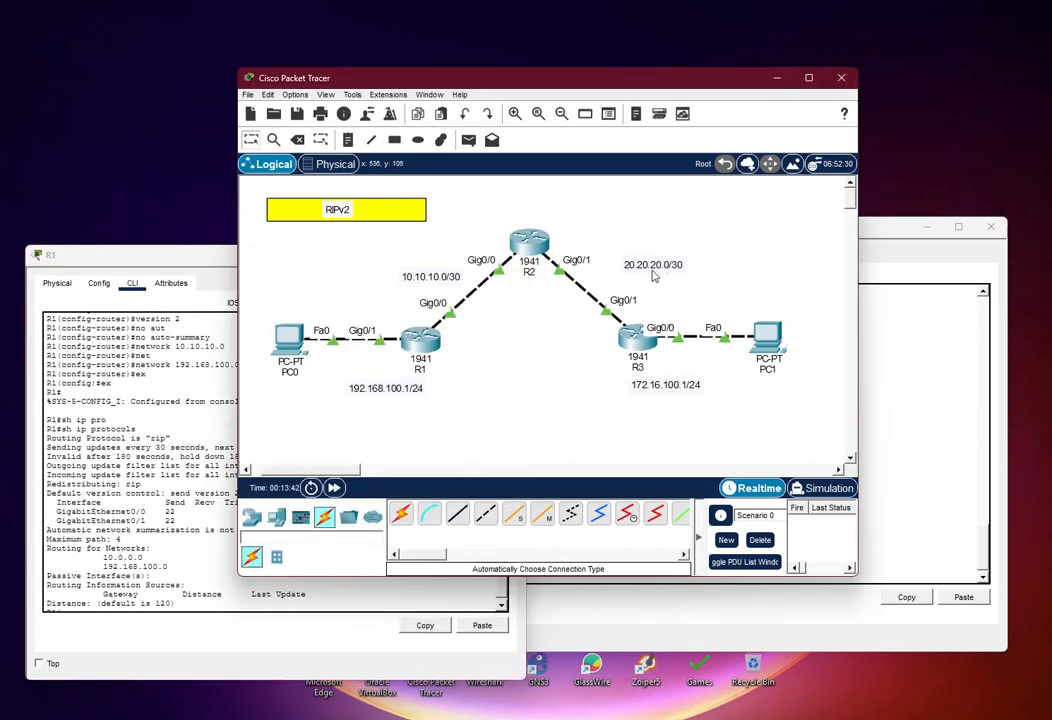
left_click(128, 461)
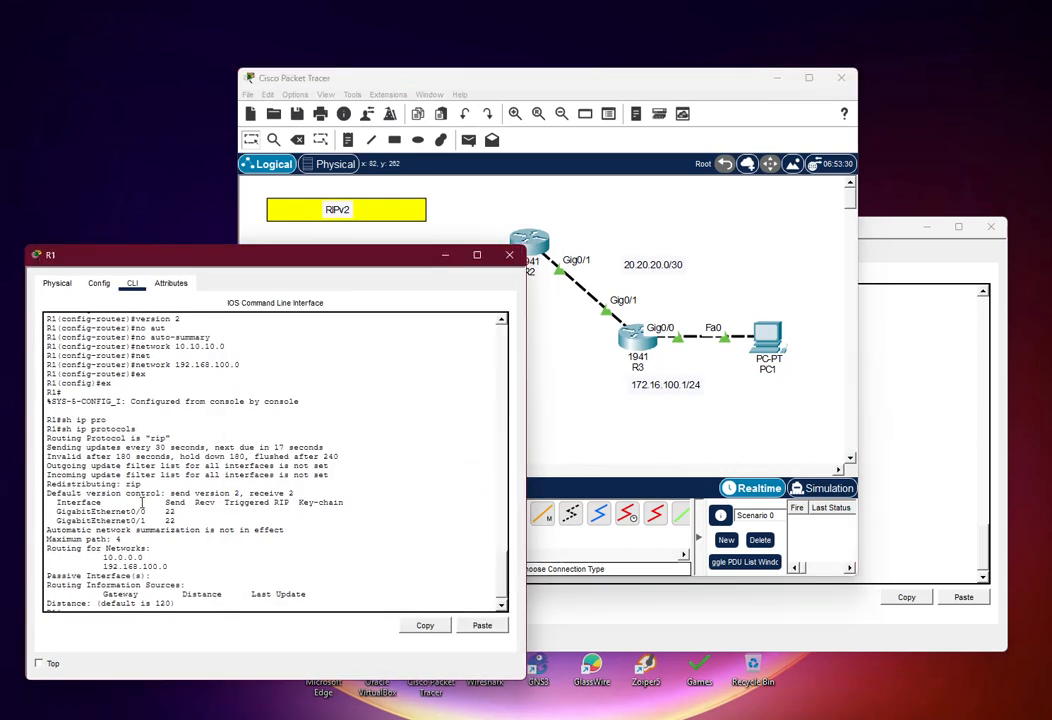
Run sh ip route on R1 and examine the route learned through RIP
key("Return")
key("Return")
key("Return")
key("Return")
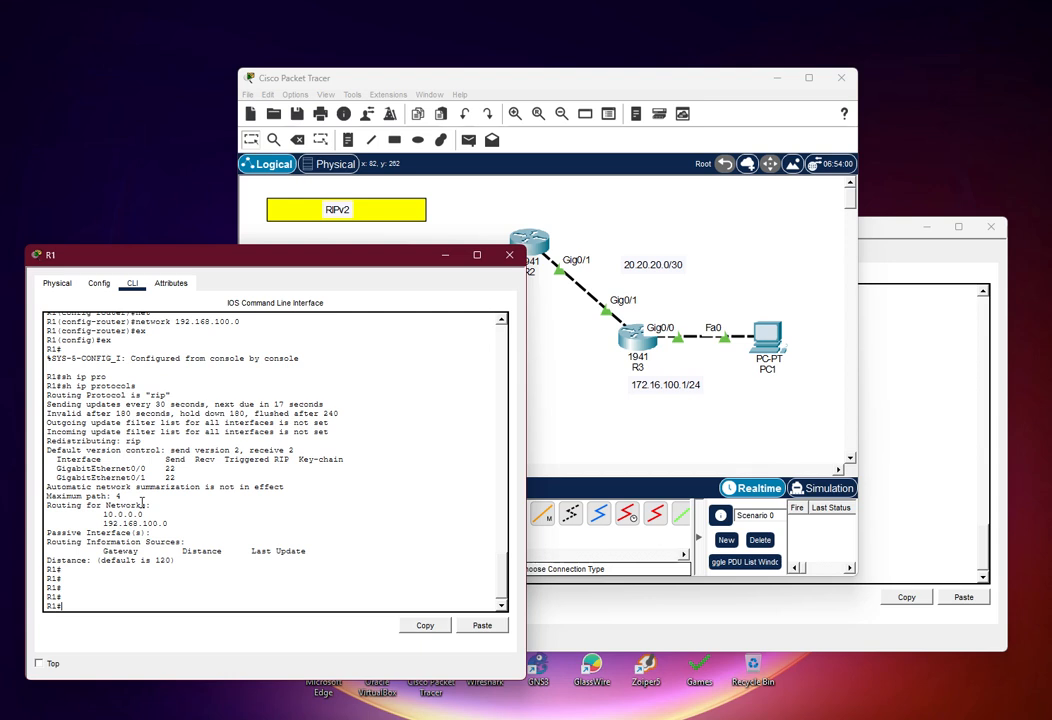
type("sh ip route")
key("Return")
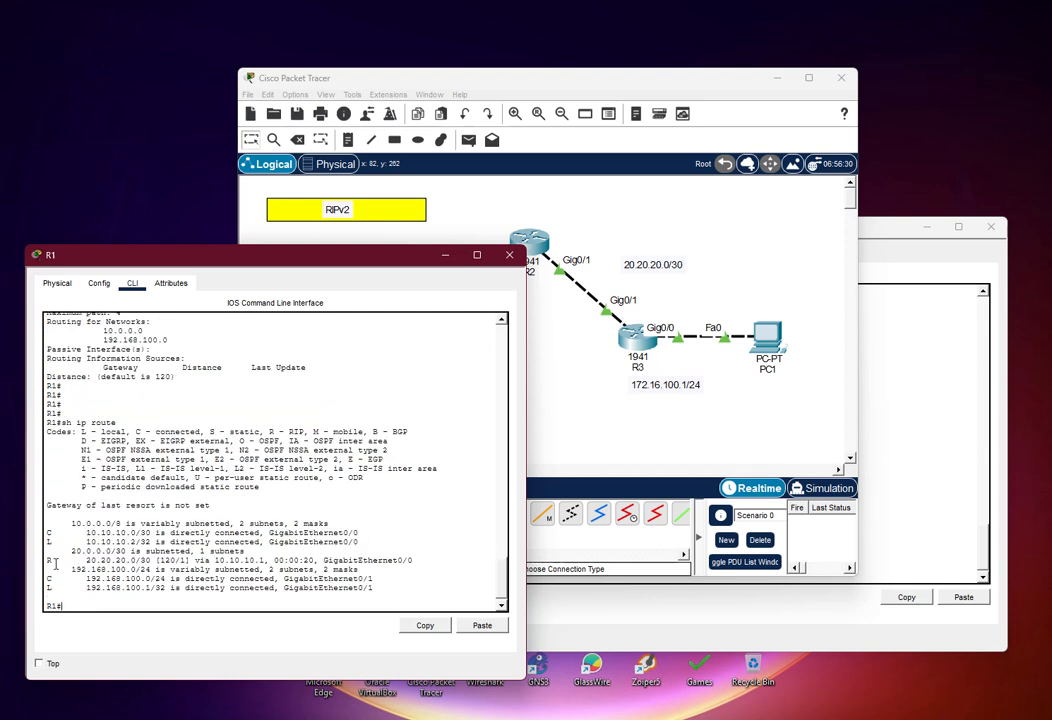
left_click_drag(47, 563, 434, 560)
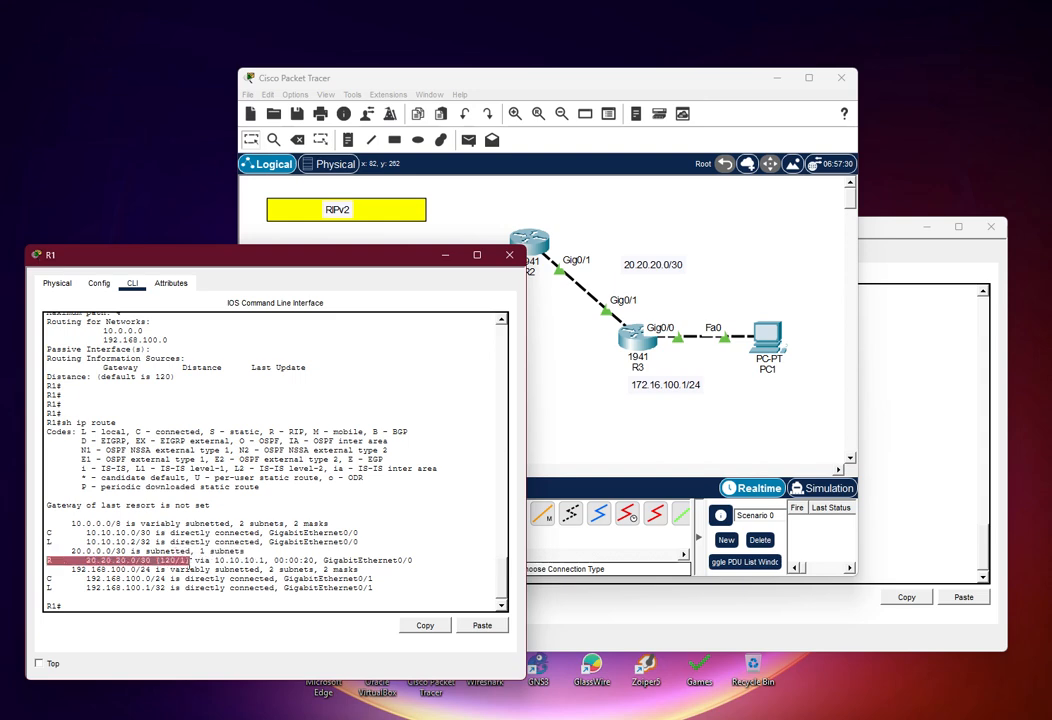
Open R3's command line and display its routing table from configuration mode with do sh ip route
left_click(583, 359)
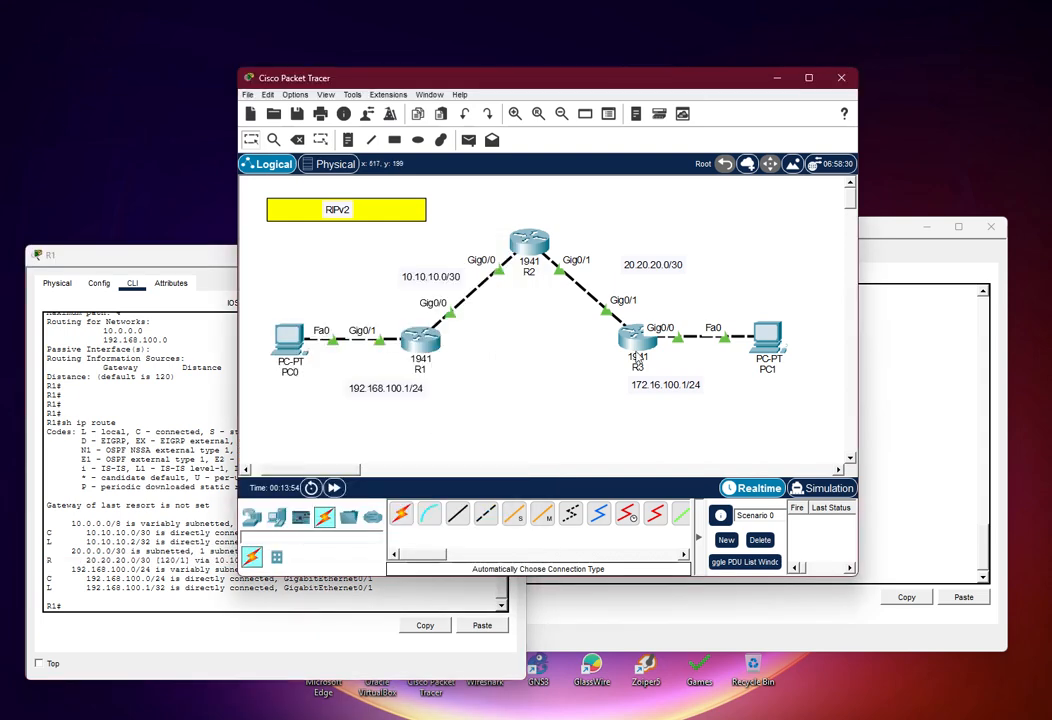
left_click(636, 349)
left_click(292, 397)
key("Return")
key("Return")
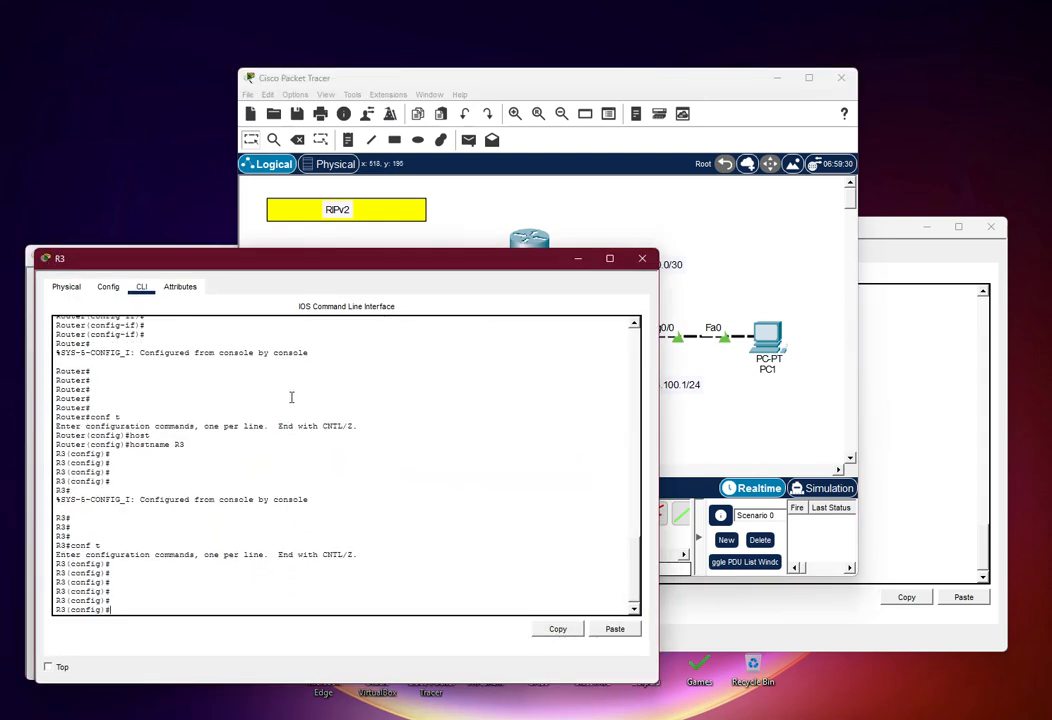
type("do sh ip route")
key("Return")
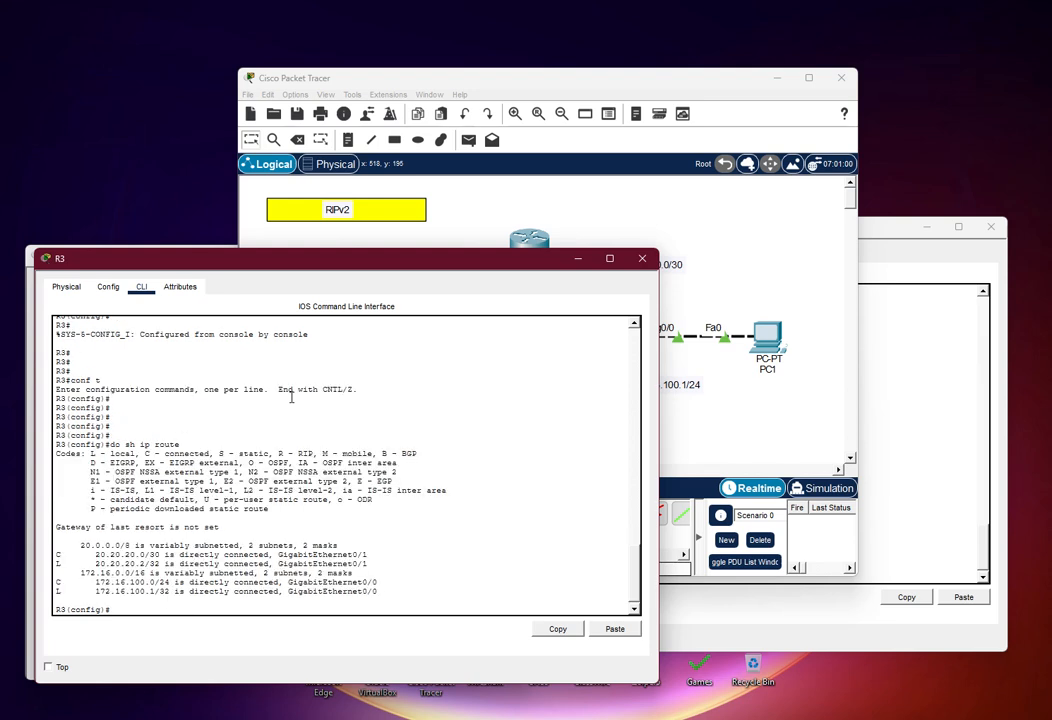
Start RIP configuration on R3 with router rip
type("net")
key("Return")
type("router")
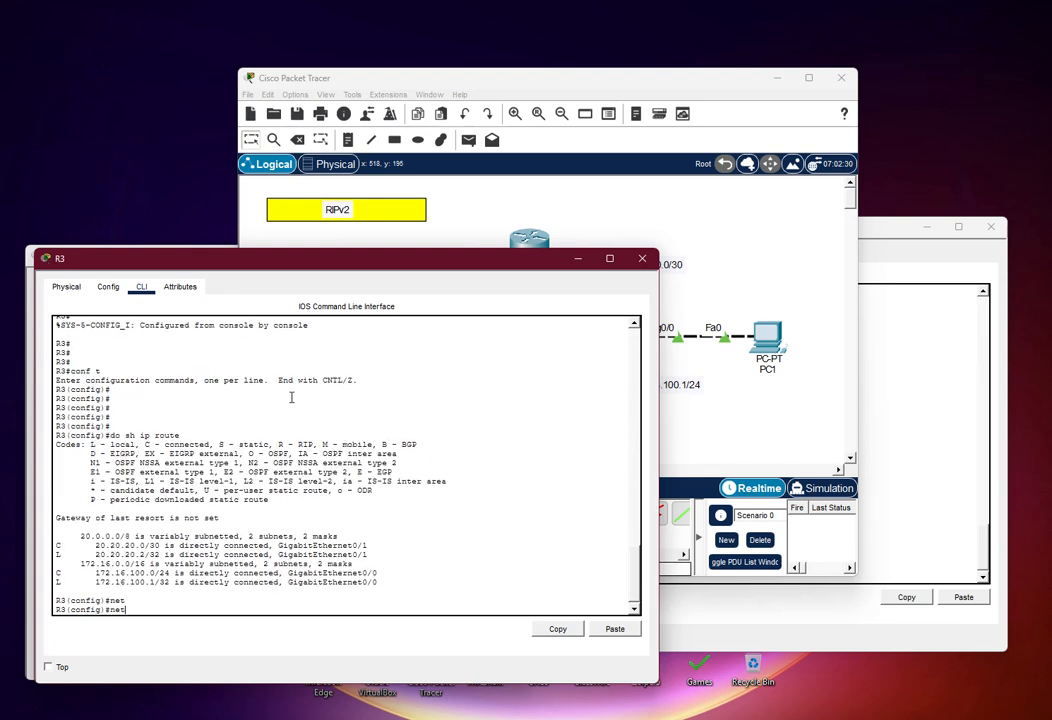
key("Return")
type("router rip")
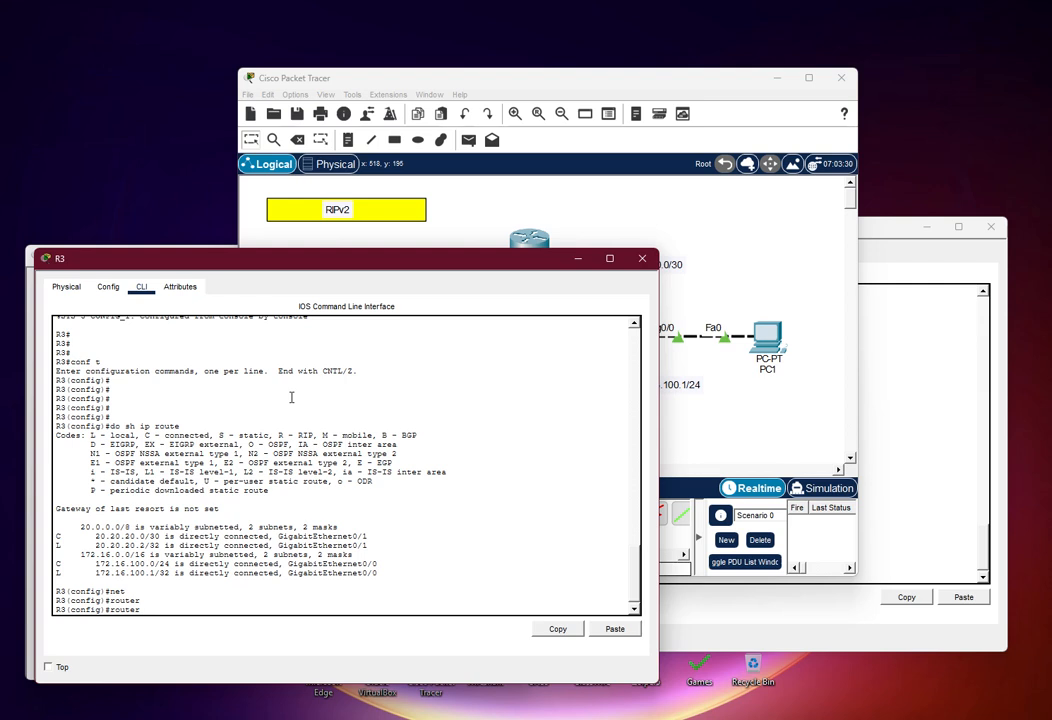
key("Return")
Set R3's RIP process to version 2 and turn off route summarization with no auto-summary
type("ver")
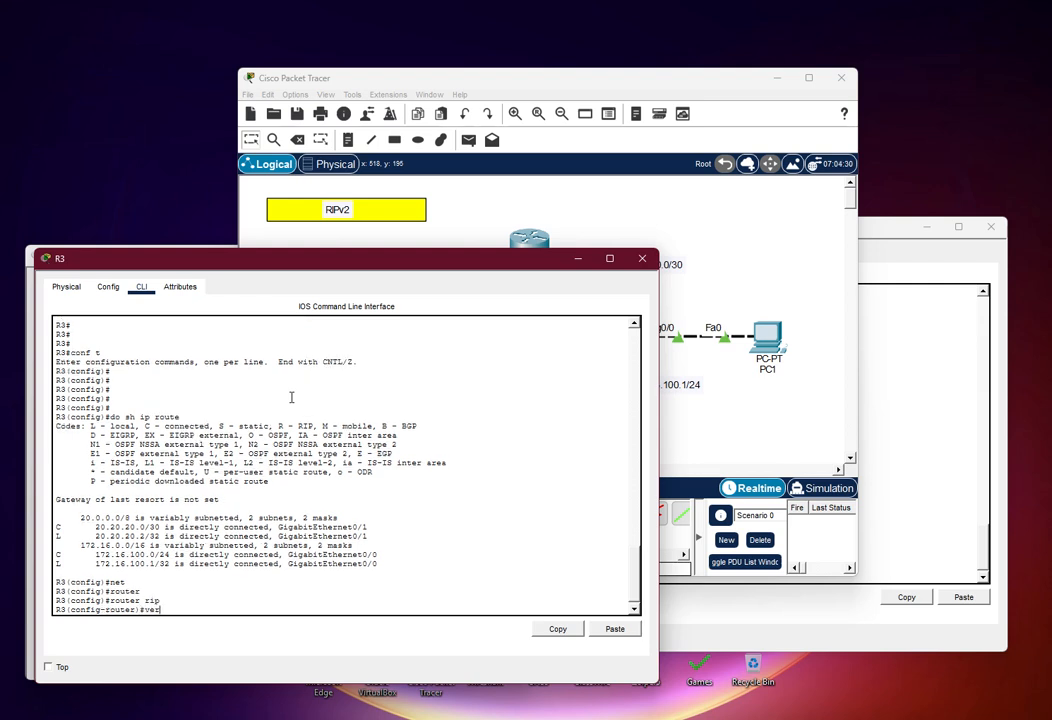
key("Tab")
type("2")
key("Return")
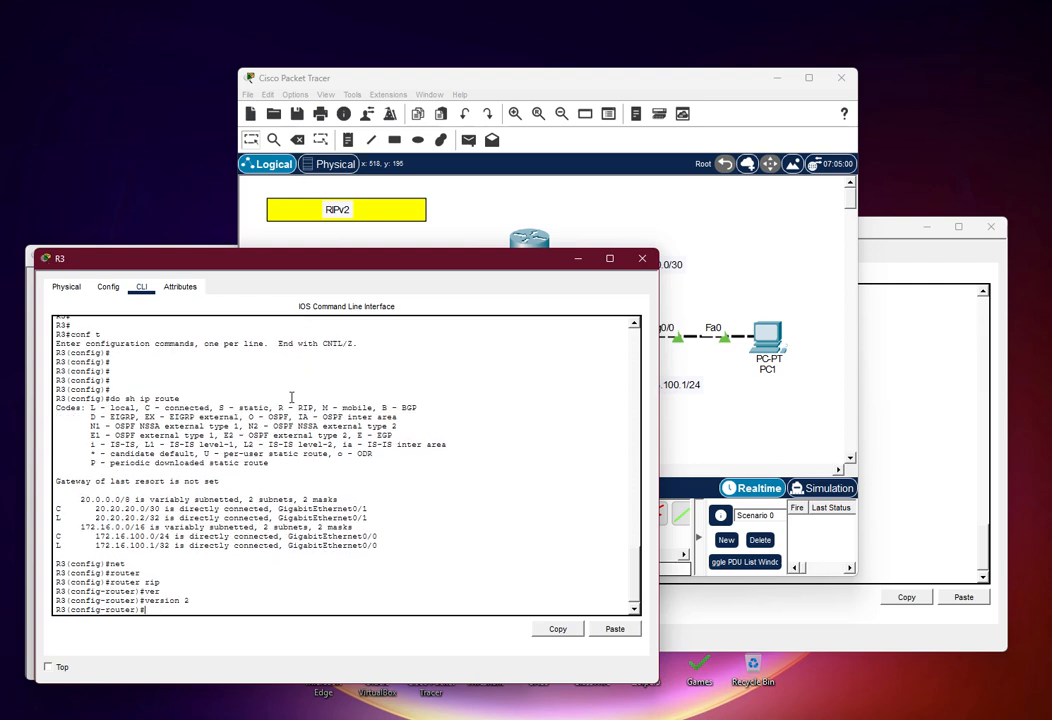
type("no a")
type("ut")
key("Tab")
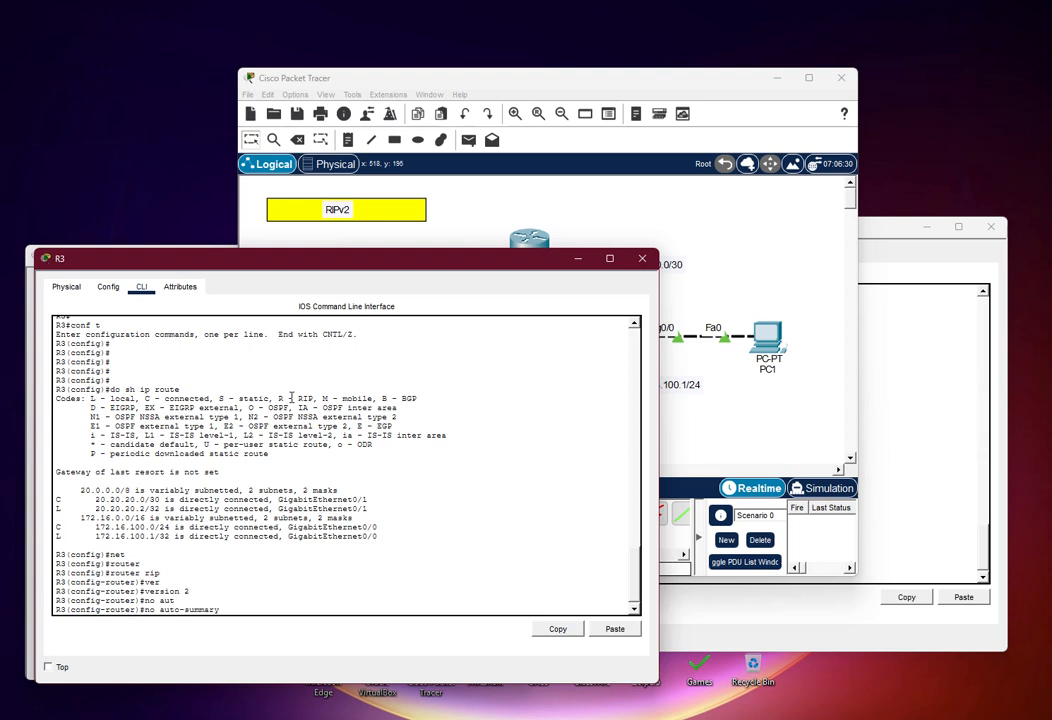
key("Return")
Add networks 20.20.20.0 and 172.16.100.0 to RIP on R3, and leave configuration mode with end
type("net")
key("Tab")
type("20.20.20.0")
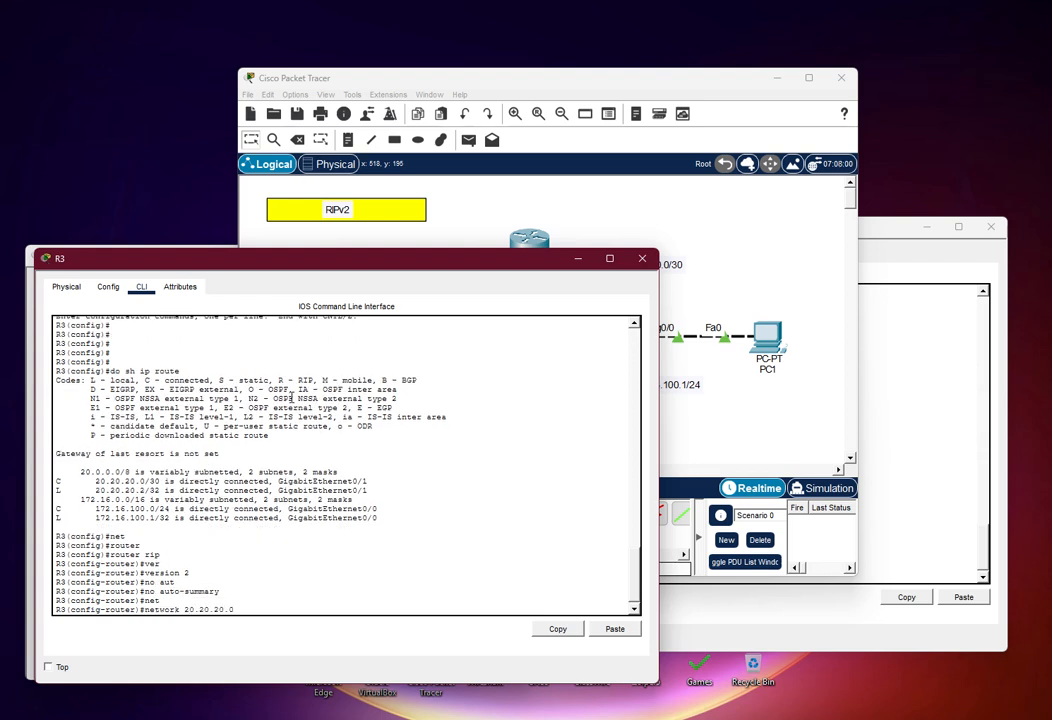
key("Return")
type("net")
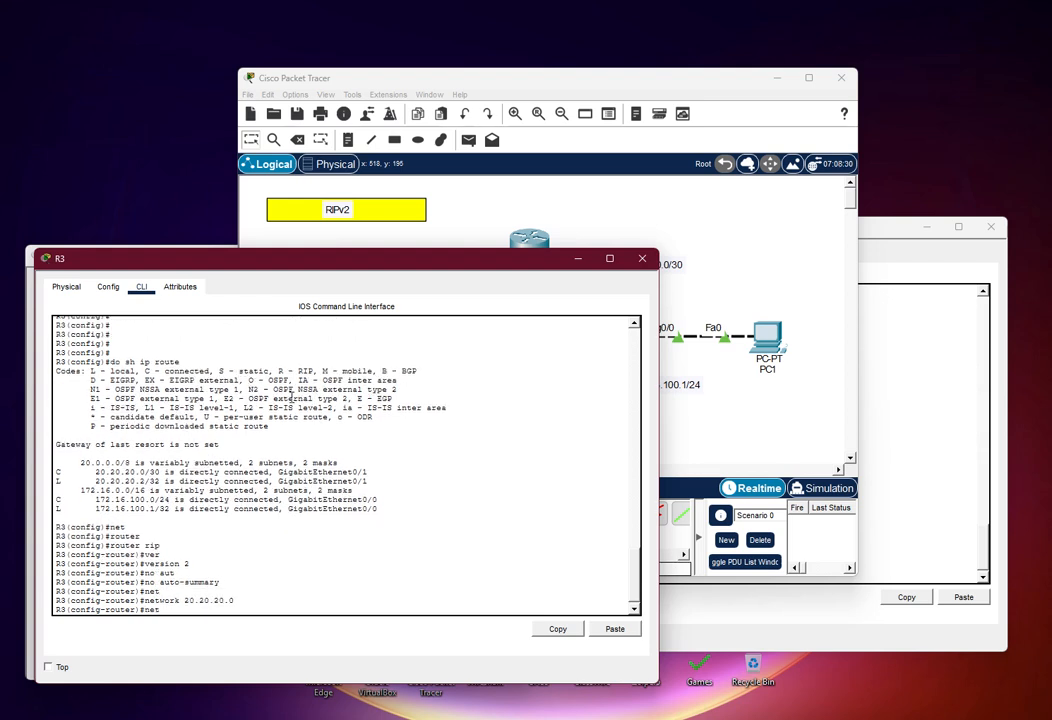
key("Tab")
type("172.16")
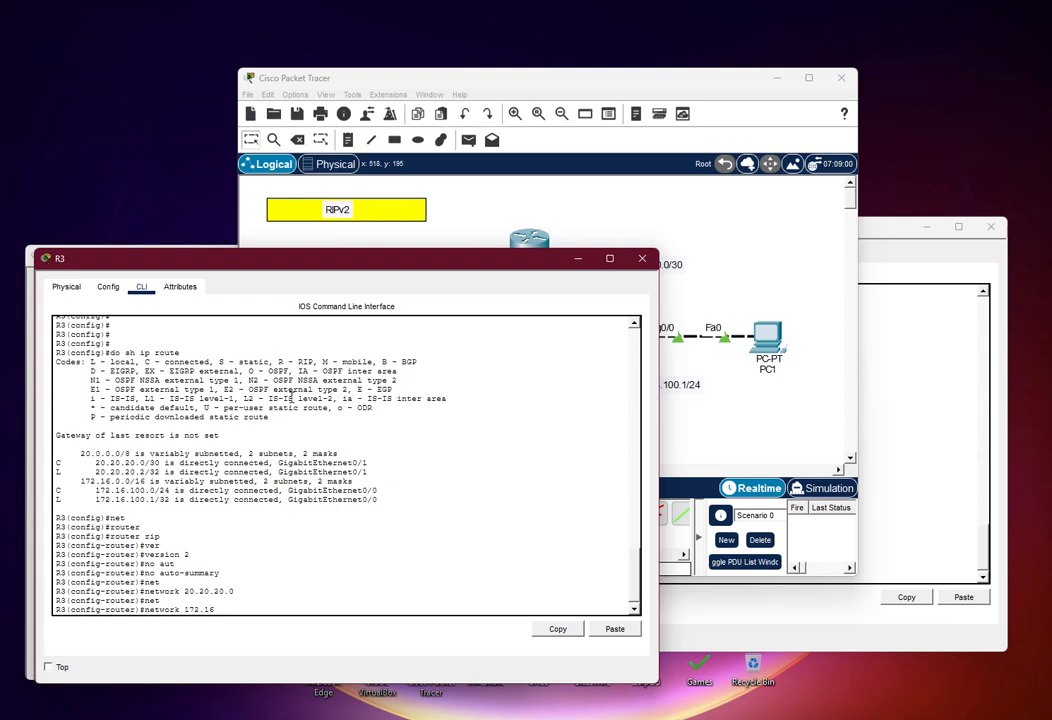
type(".100.0")
key("Return")
type("end")
key("Return")
key("Return")
key("Return")
Run sh ip route on R3 and compare its RIP-learned routes with the networks in the topology
type("s")
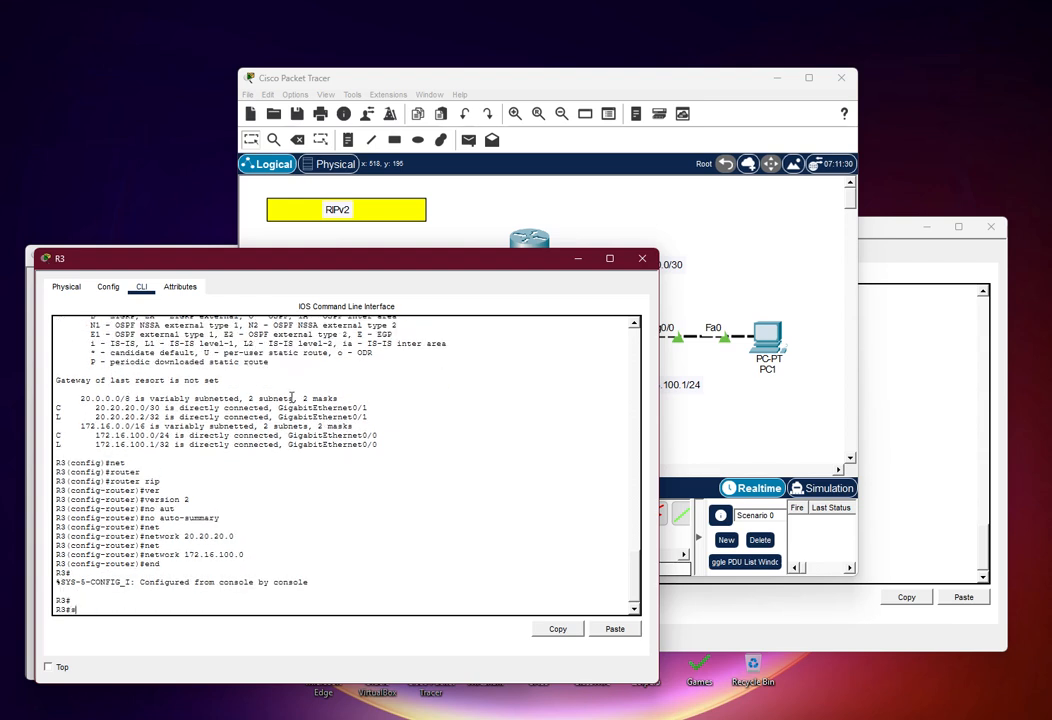
type("h ip route")
key("Return")
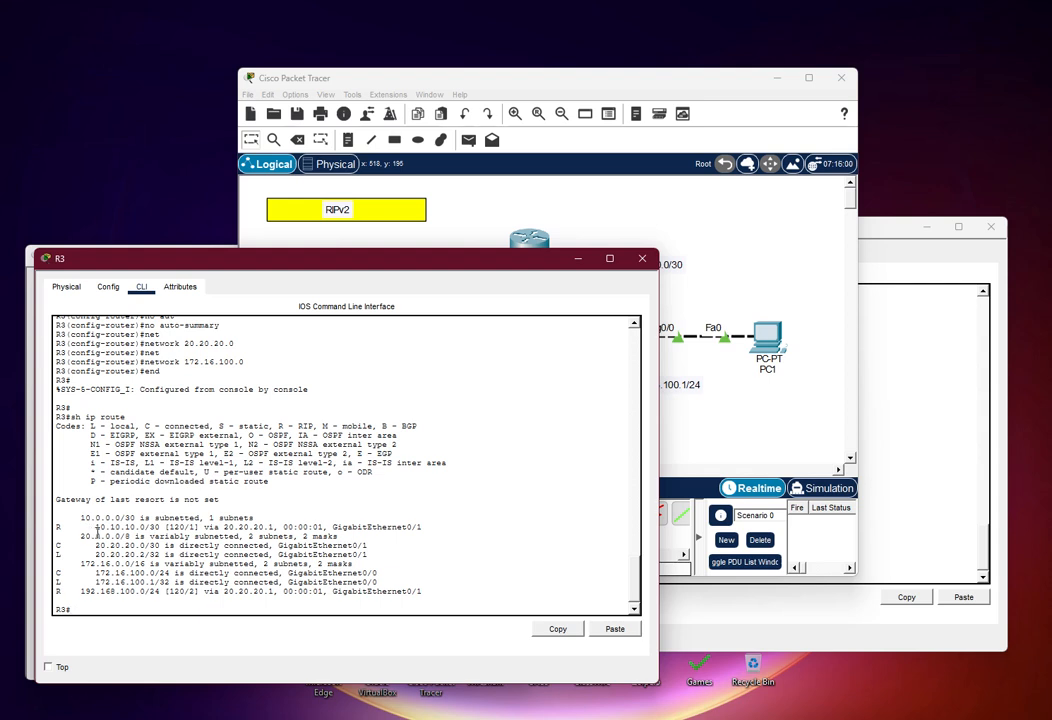
left_click_drag(57, 527, 141, 530)
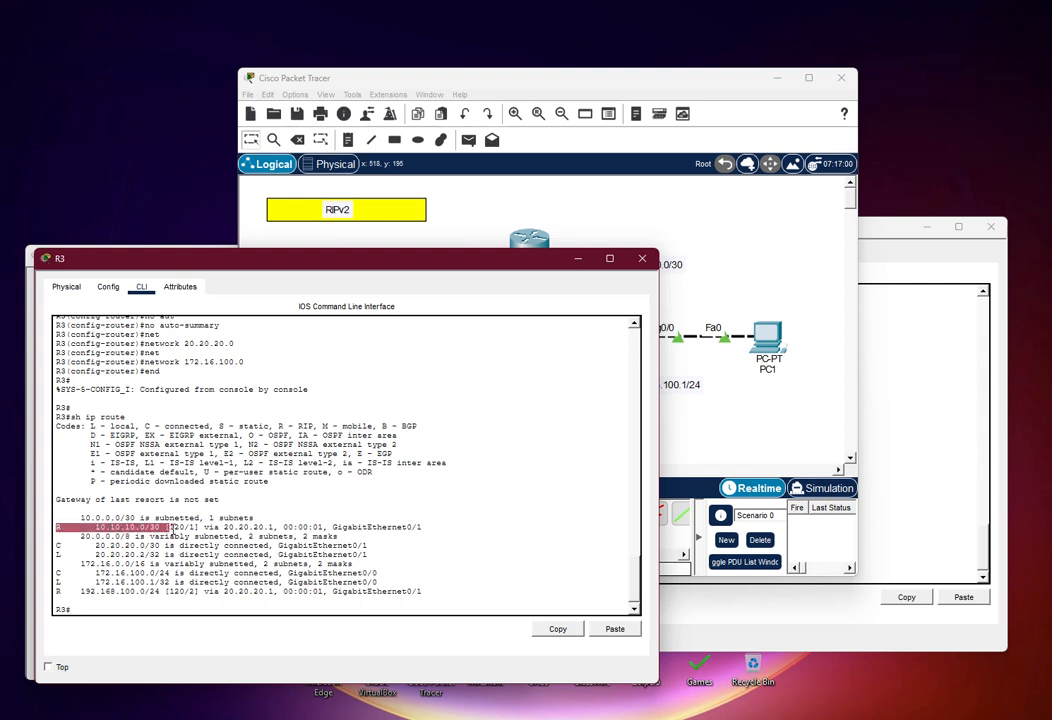
left_click(486, 242)
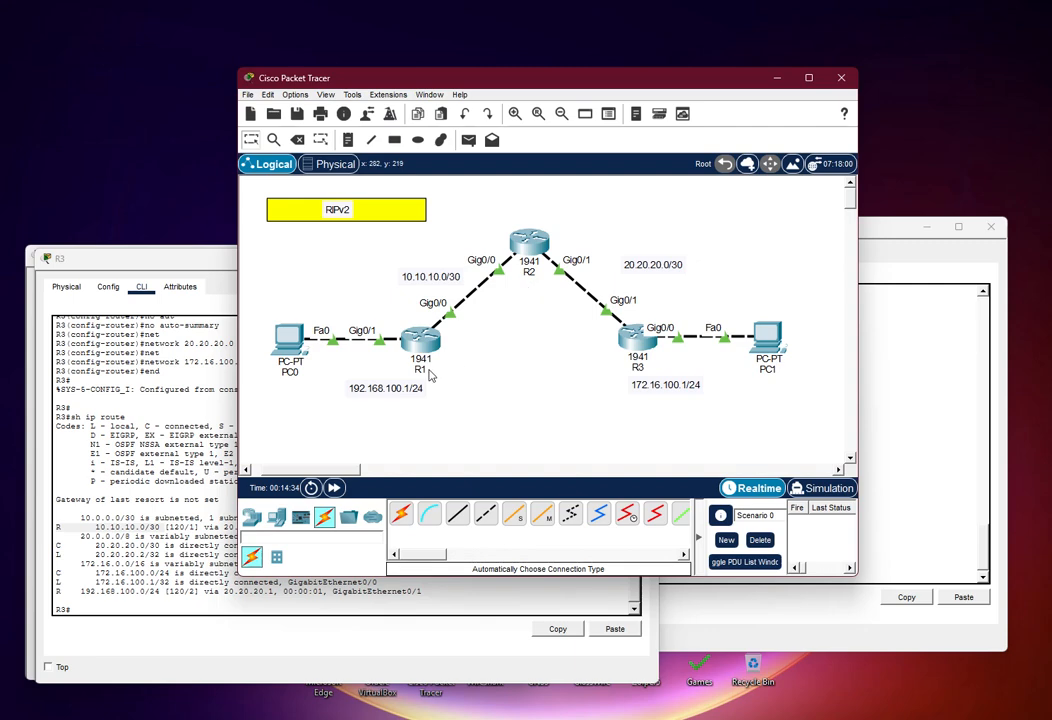
left_click(137, 546)
left_click_drag(77, 591, 148, 594)
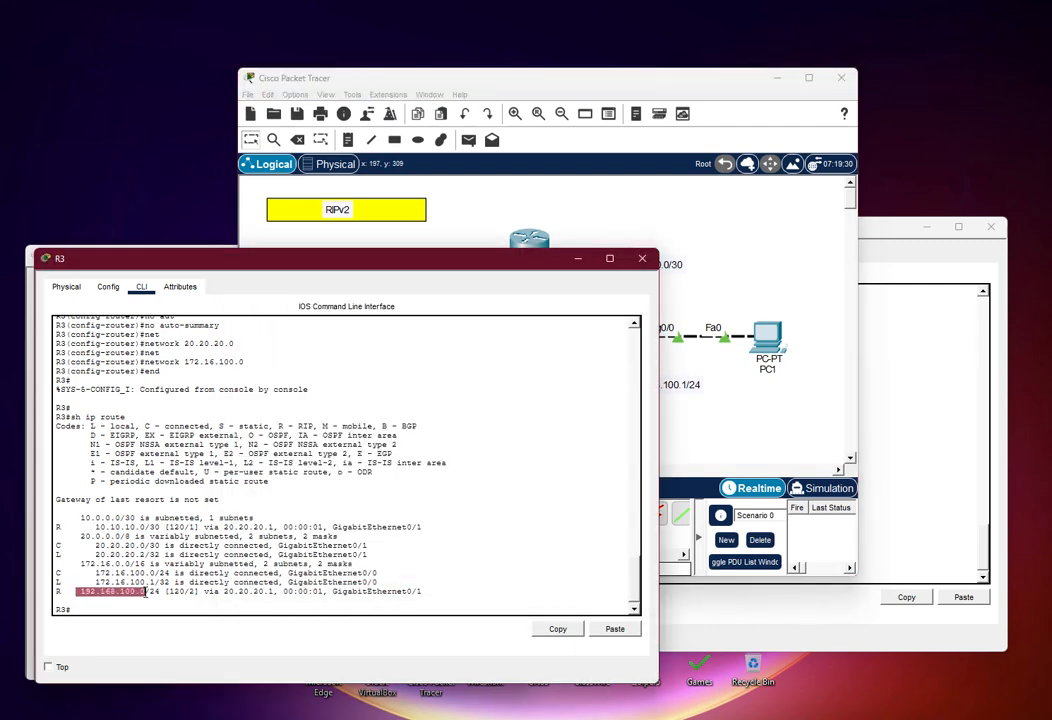
Close the configuration windows of routers R3, R1 and R2, leaving only the network topology open
left_click(760, 418)
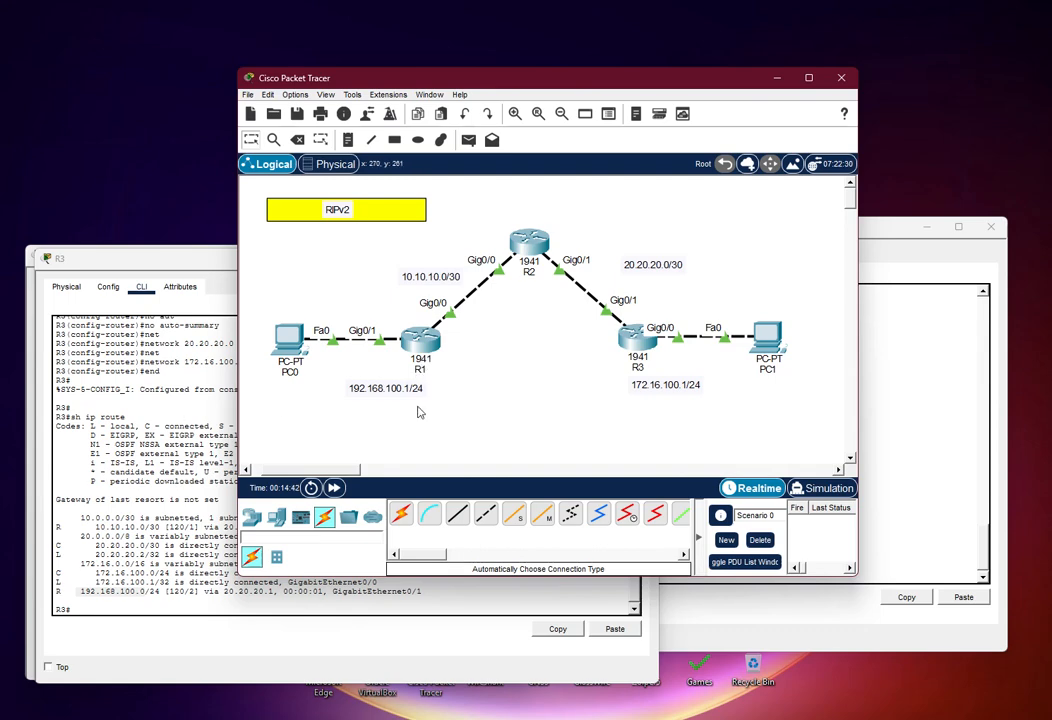
left_click(143, 369)
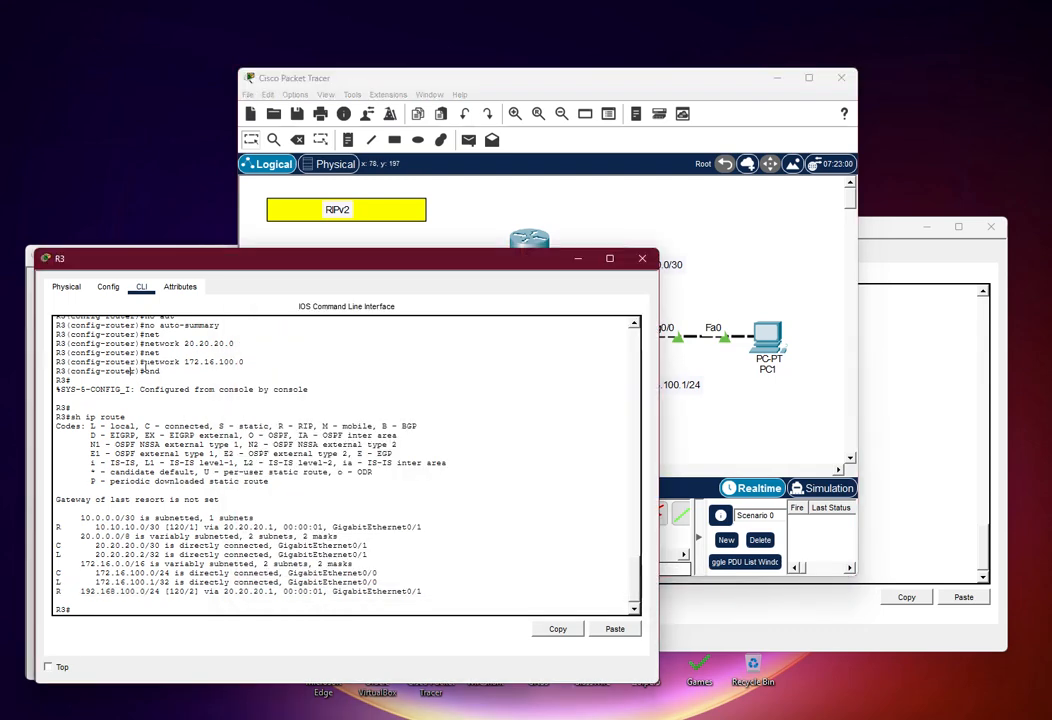
left_click(642, 258)
left_click(486, 324)
left_click(510, 256)
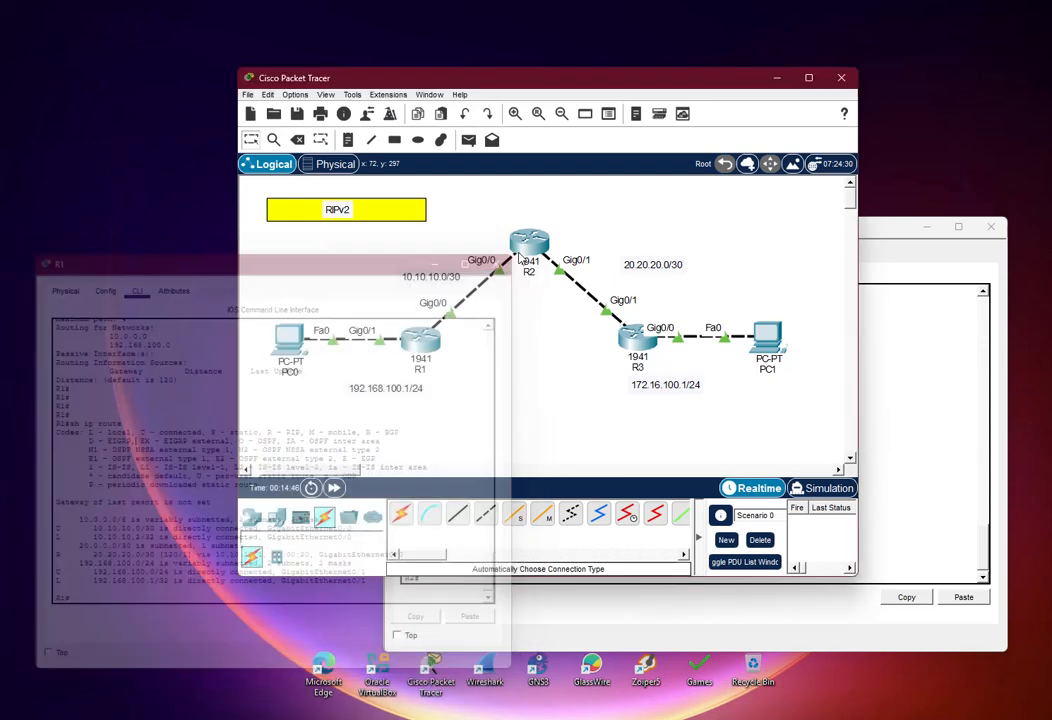
left_click(530, 240)
left_click(991, 228)
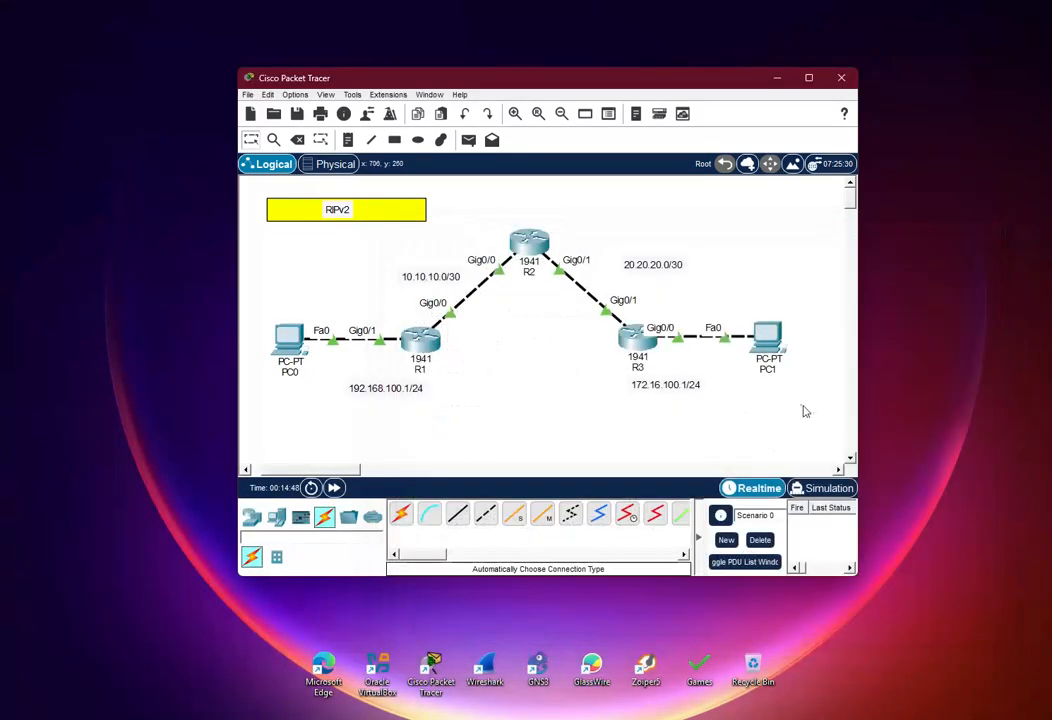
From PC1's command prompt, ping PC0 at 192.168.100.10 and repeat the ping once to test connectivity across the routers
left_click(756, 343)
left_click(648, 225)
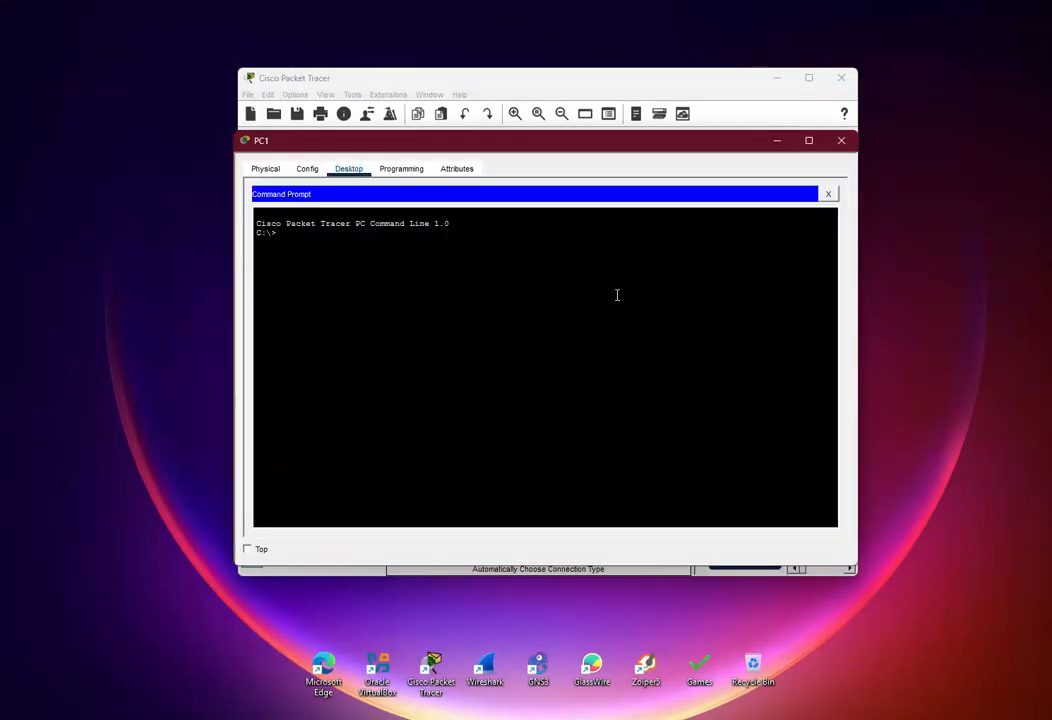
key("Return")
key("Return")
type("ping")
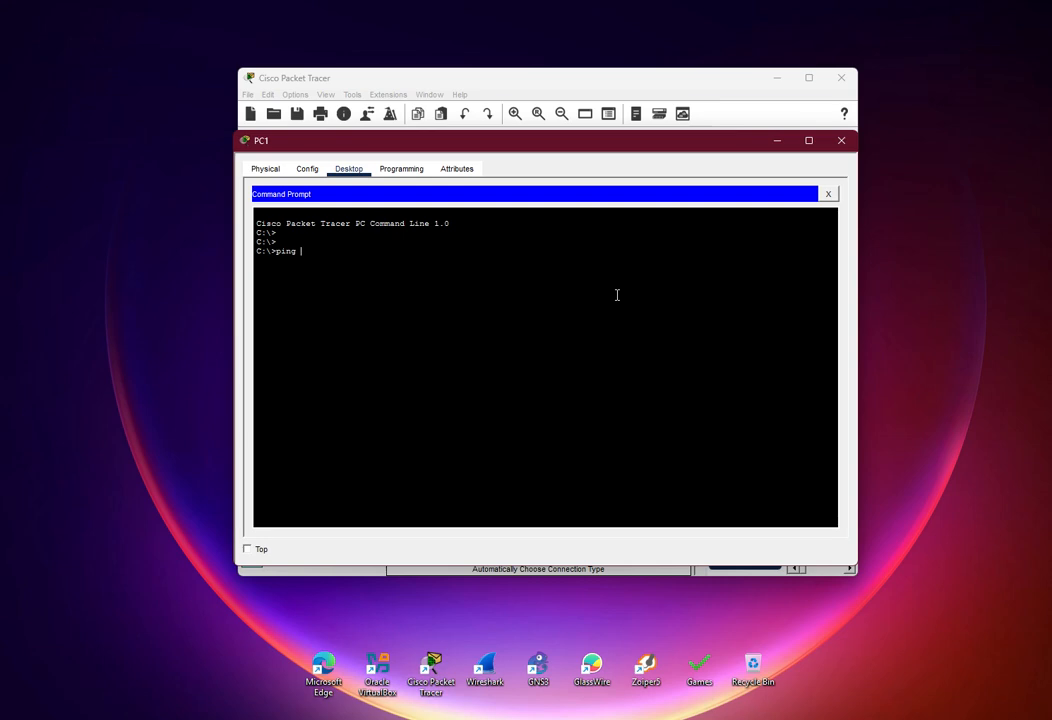
left_click_drag(402, 146, 623, 228)
type("192.168.100.10")
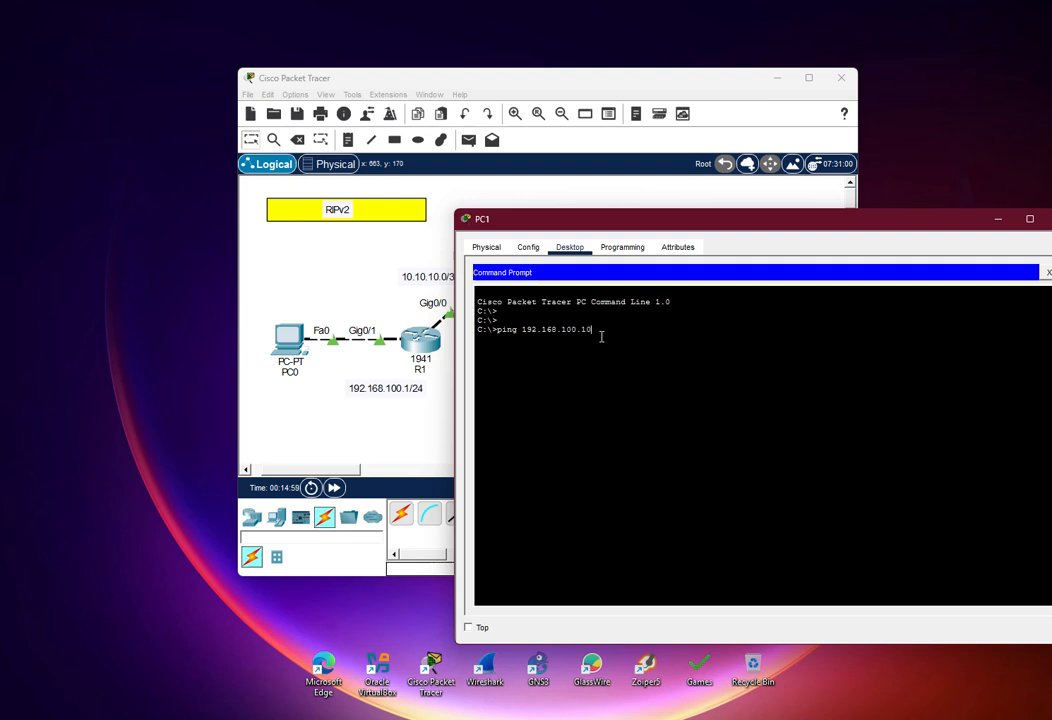
key("Return")
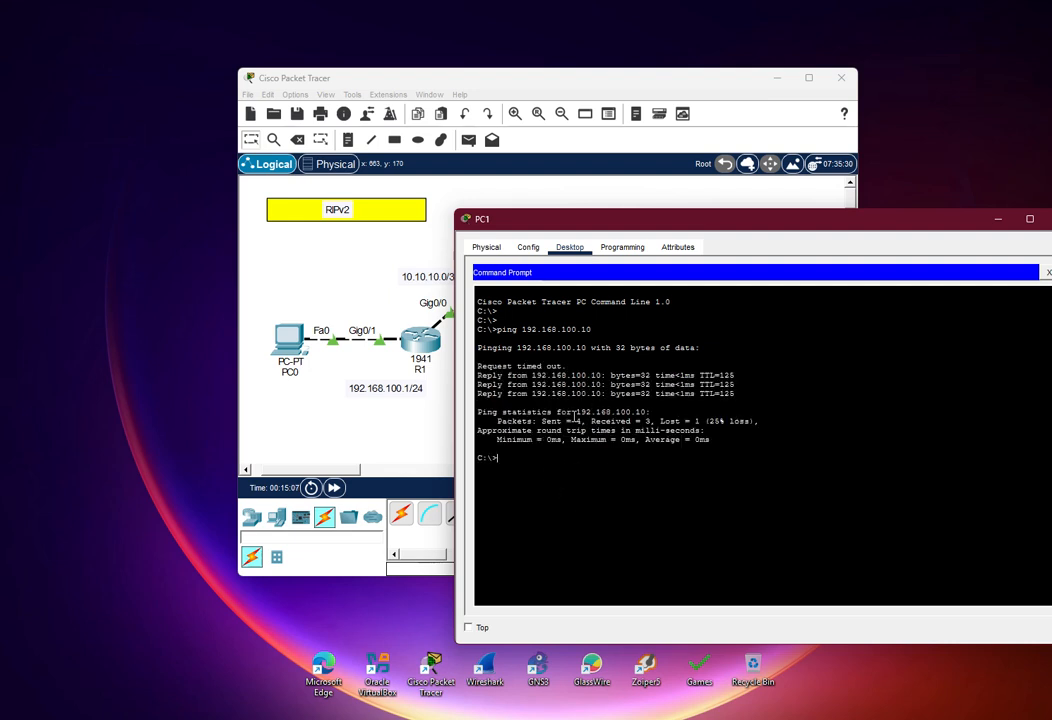
key("Up")
key("Return")
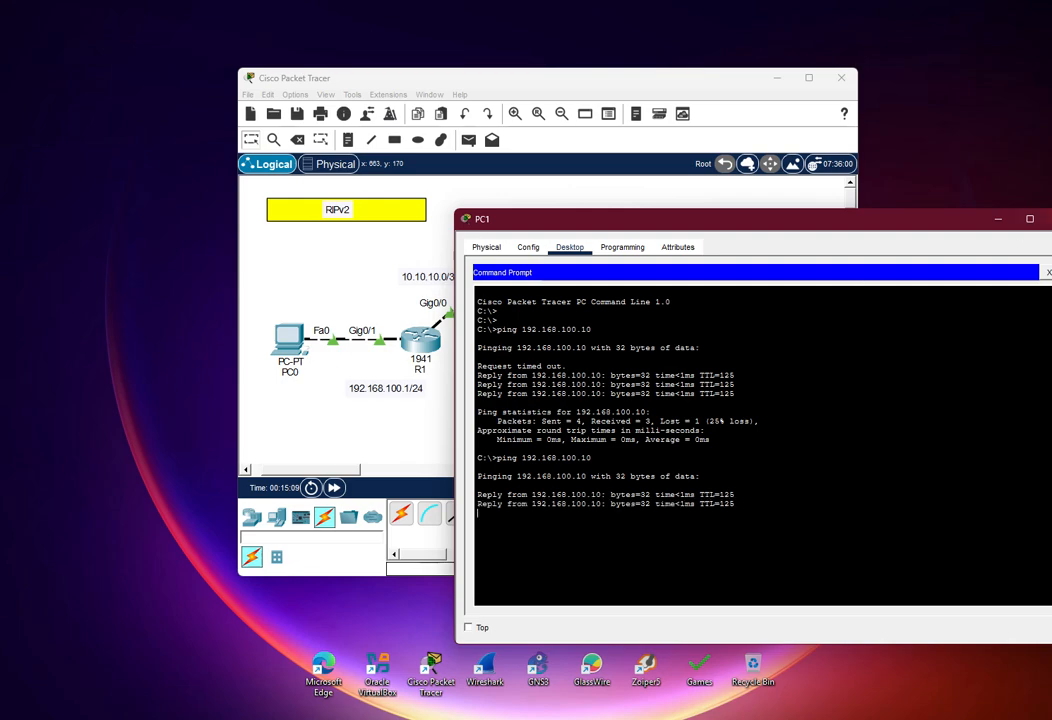